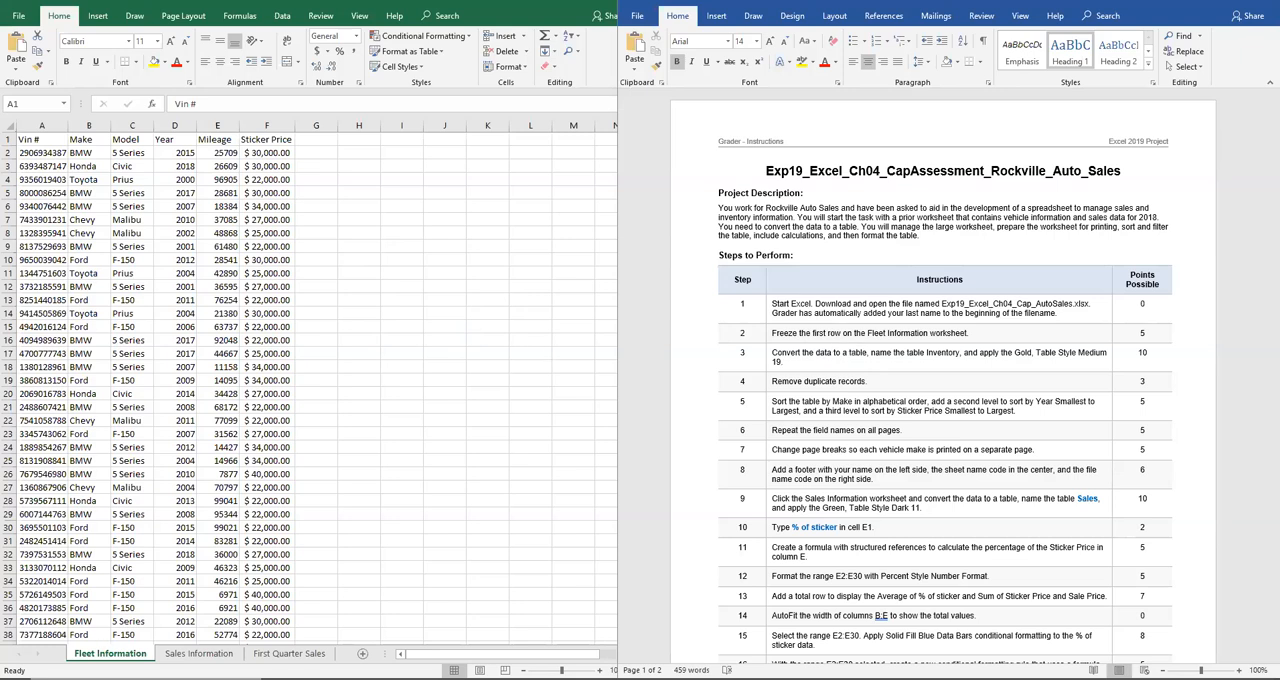
Review the Sales Information and First Quarter Sales worksheets and return to Fleet Information
left_click(185, 653)
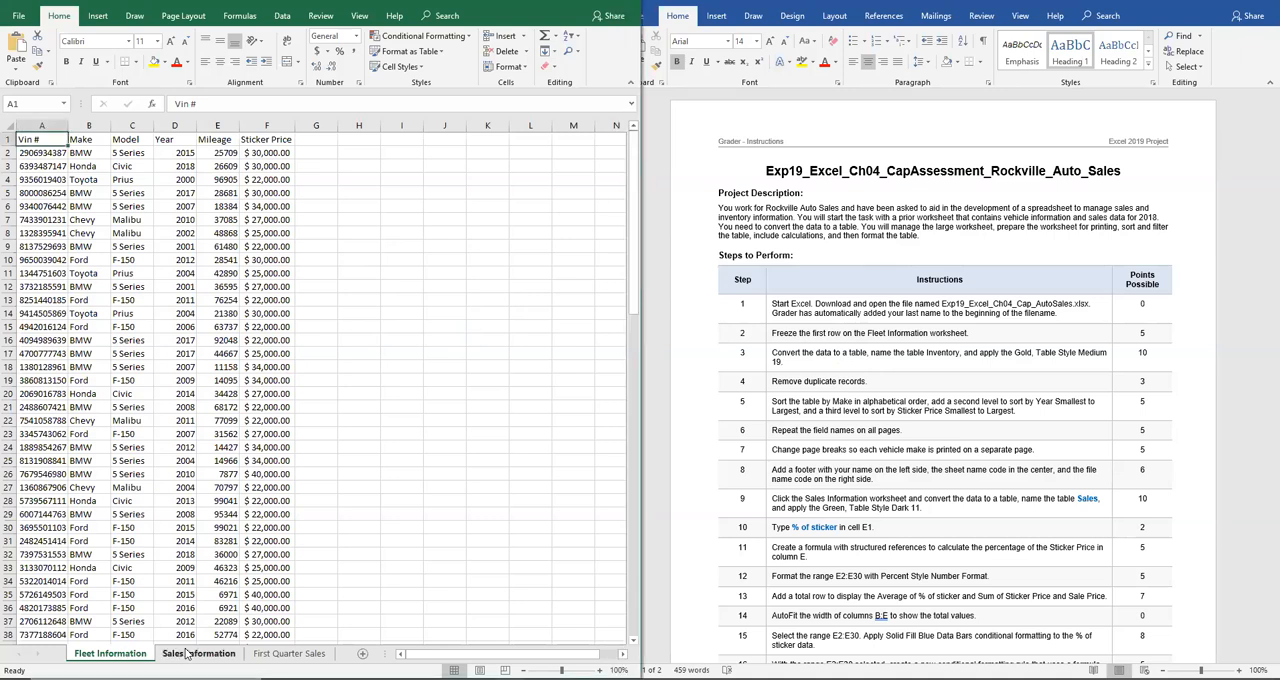
left_click(185, 653)
left_click(258, 653)
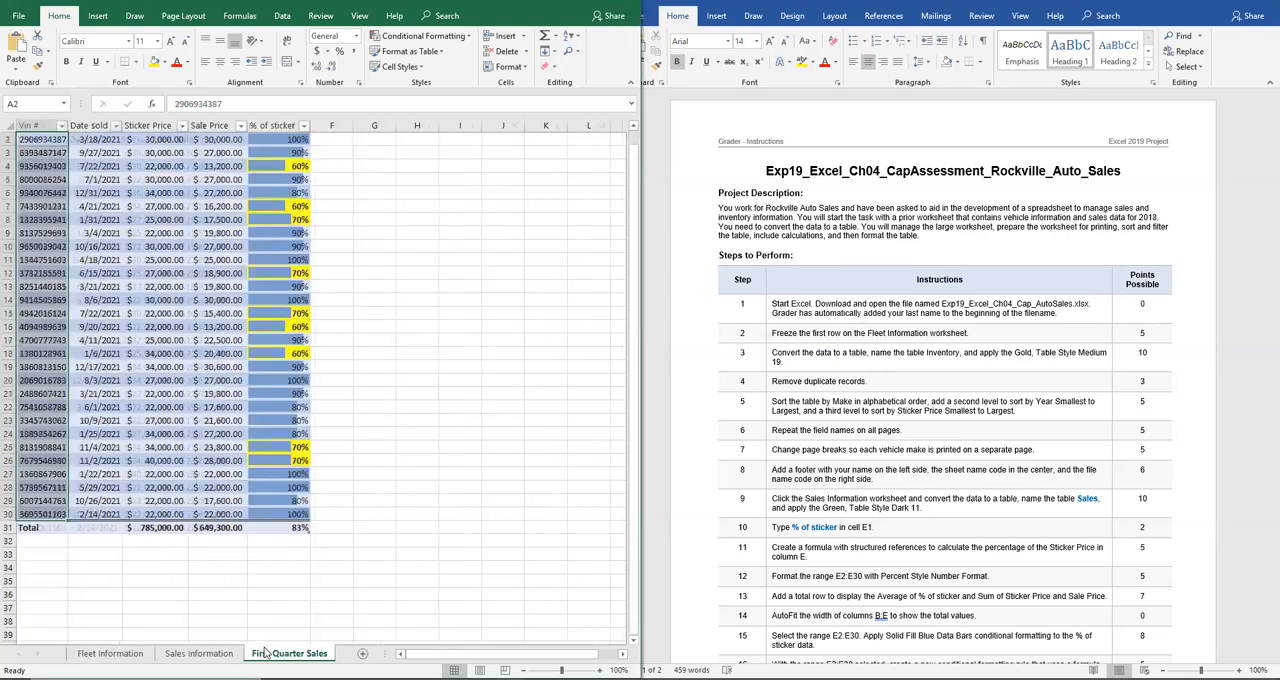
left_click(110, 653)
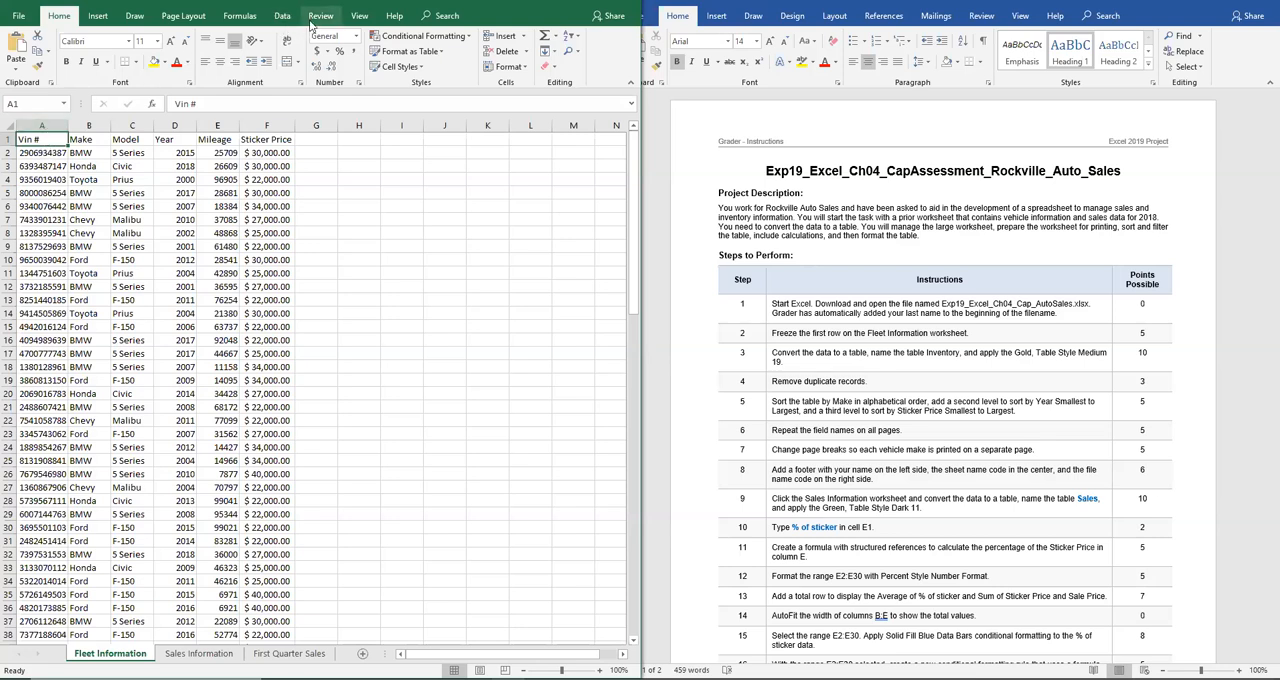
Freeze the top row of the Fleet Information worksheet
left_click(359, 16)
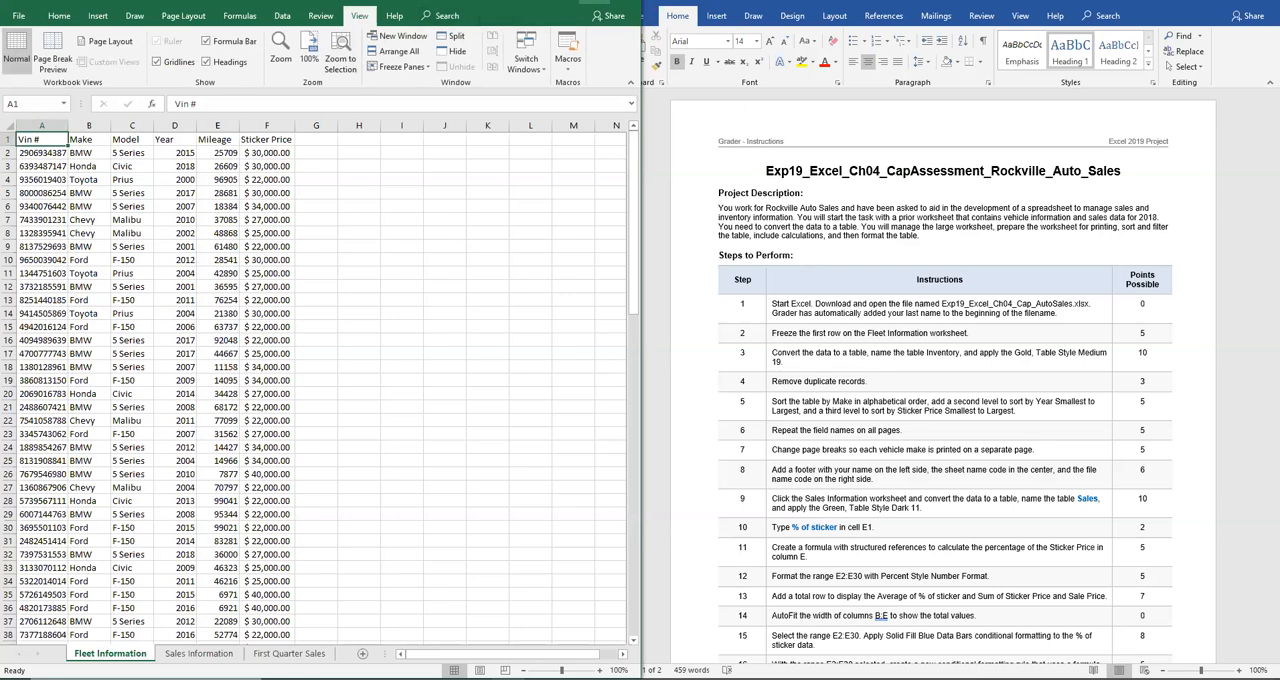
left_click(594, 1)
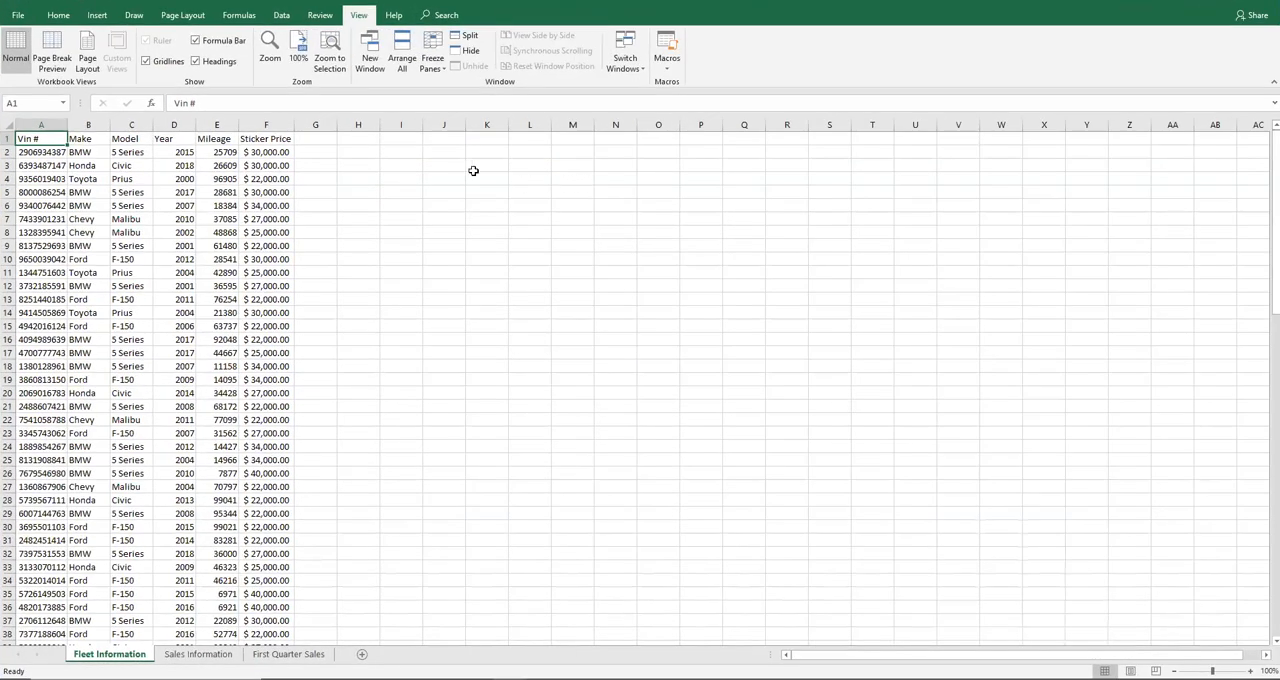
left_click(443, 74)
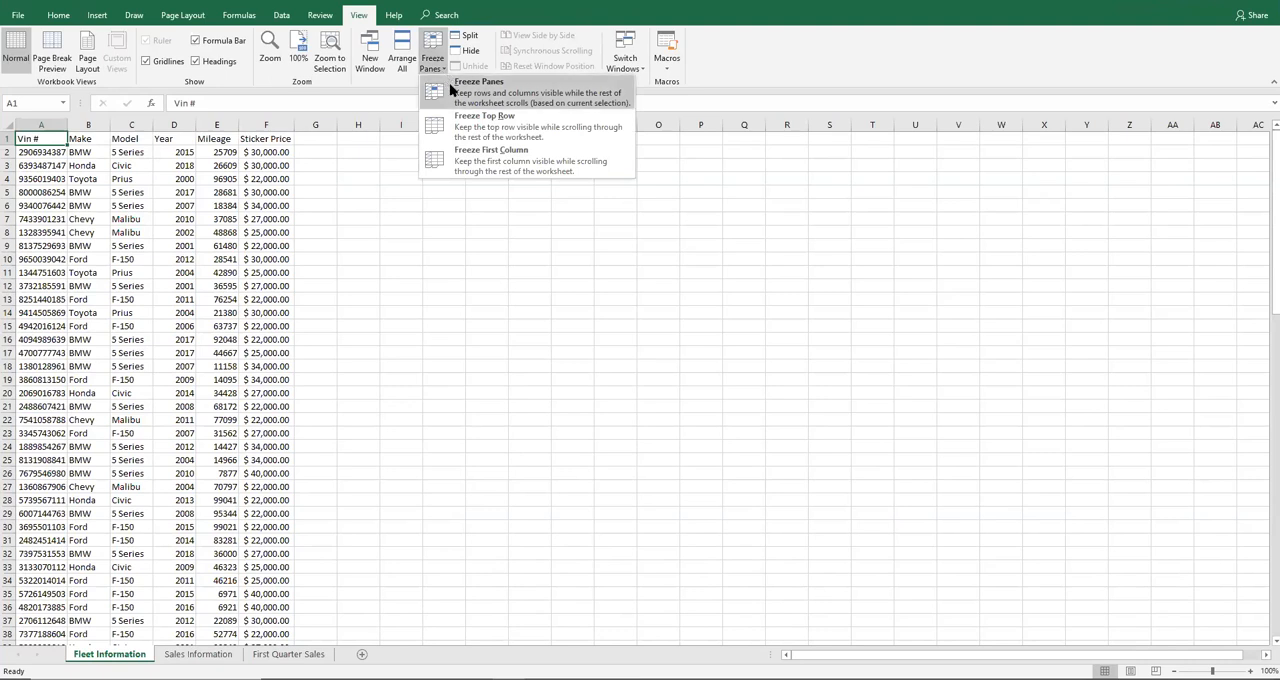
left_click(460, 134)
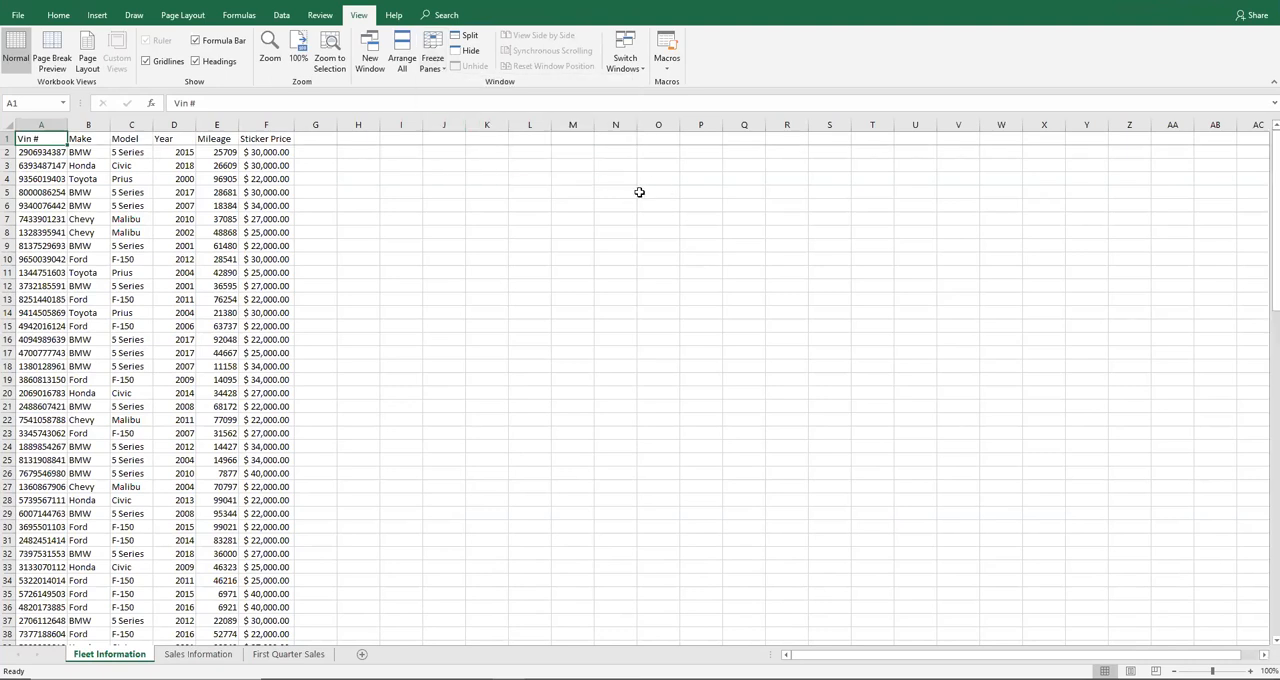
Arrange the workbook window side by side with the Word instructions document
left_click(1229, 4)
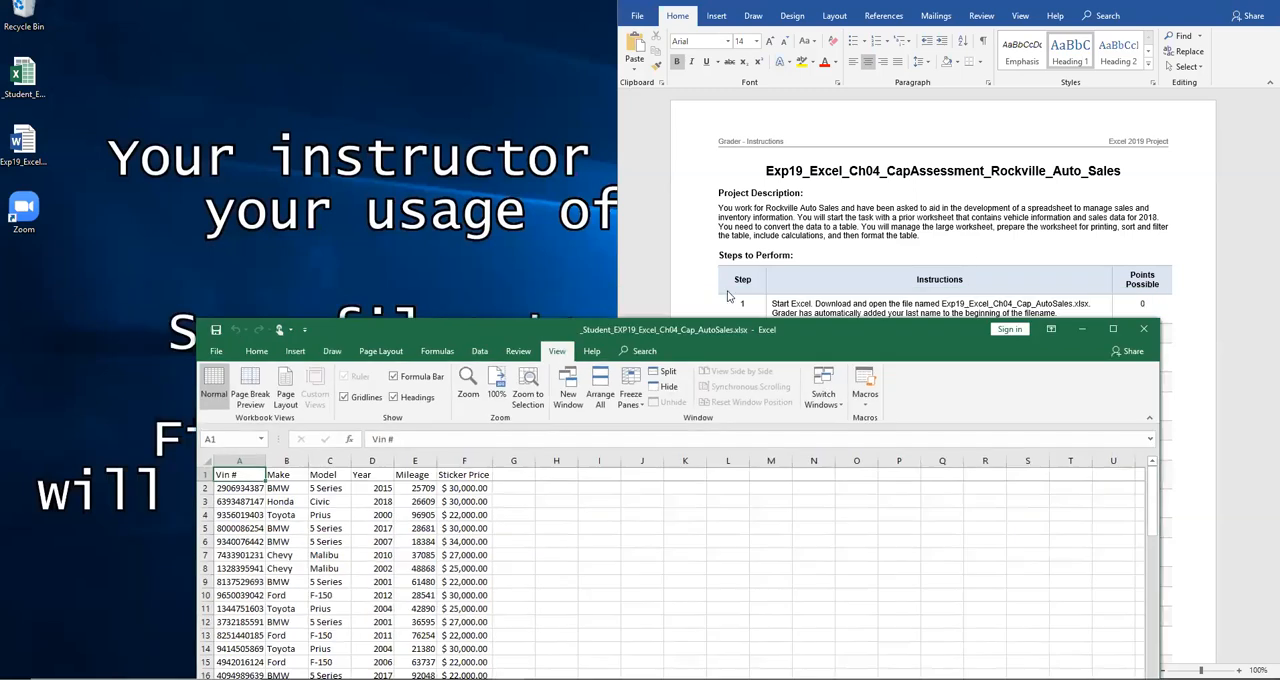
left_click_drag(859, 324, 829, 322)
key("super+Left")
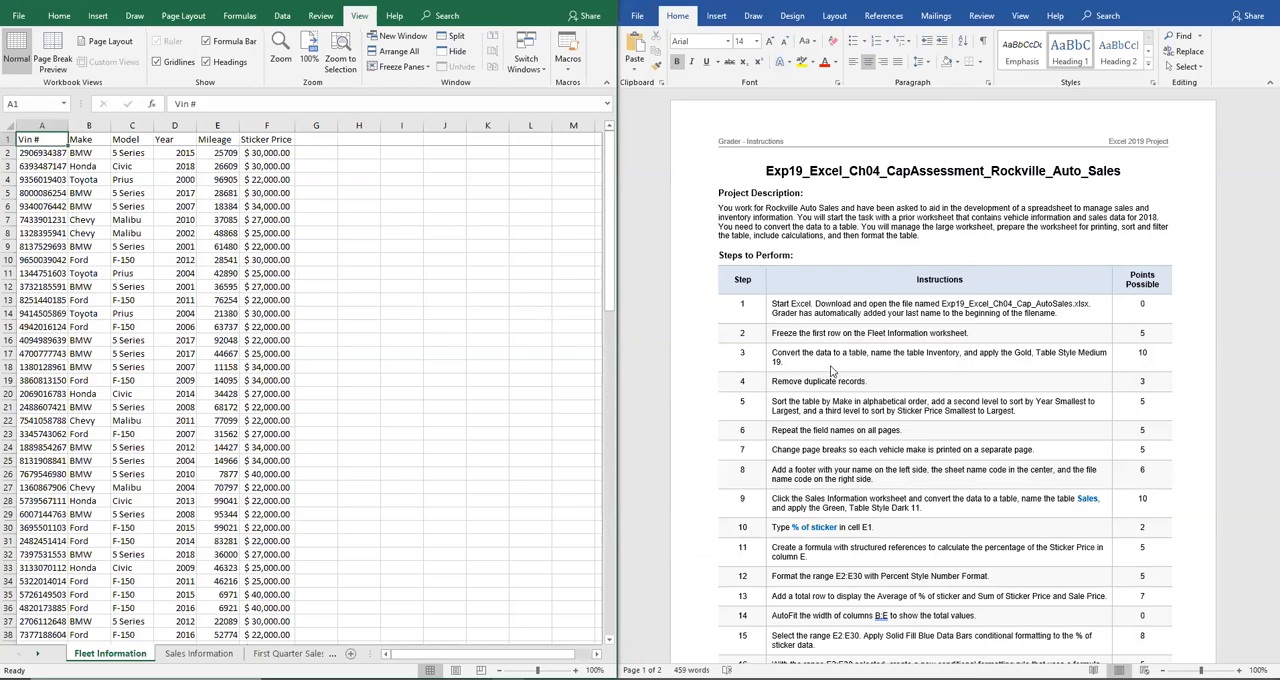
Convert the range A1:F104 to a table with headers using the Gold, Table Style Medium 19 style
left_click_drag(26, 139, 250, 637)
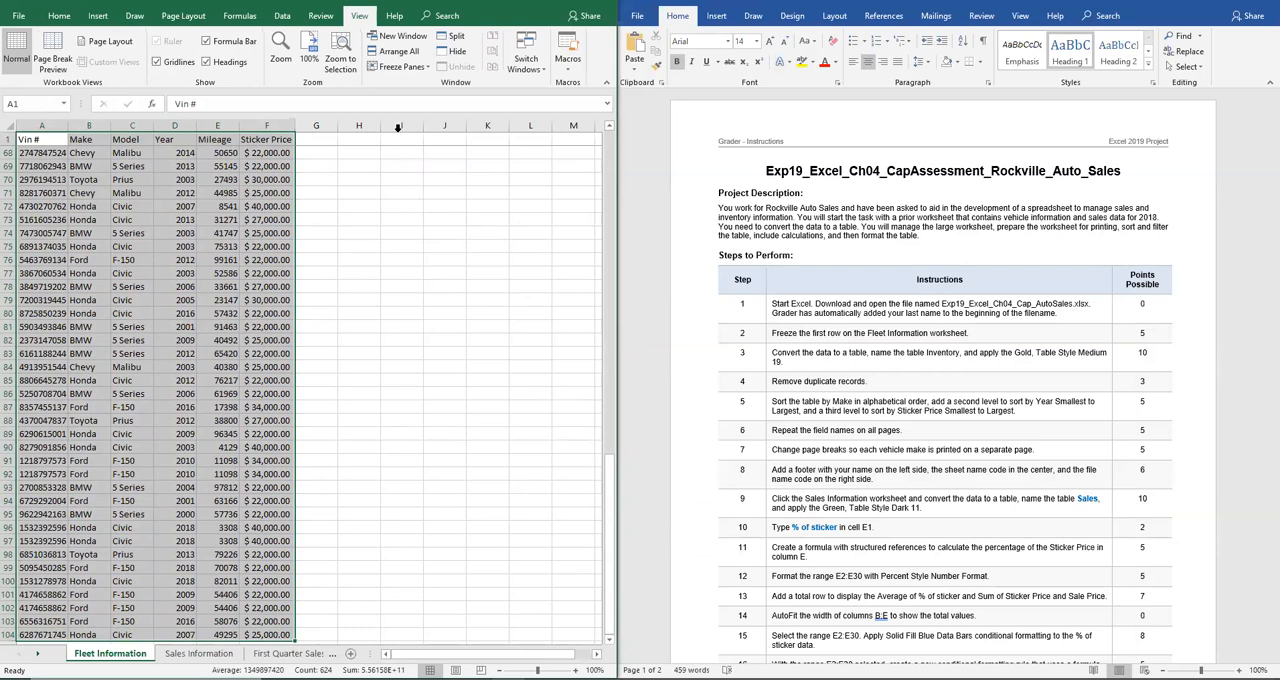
left_click(63, 17)
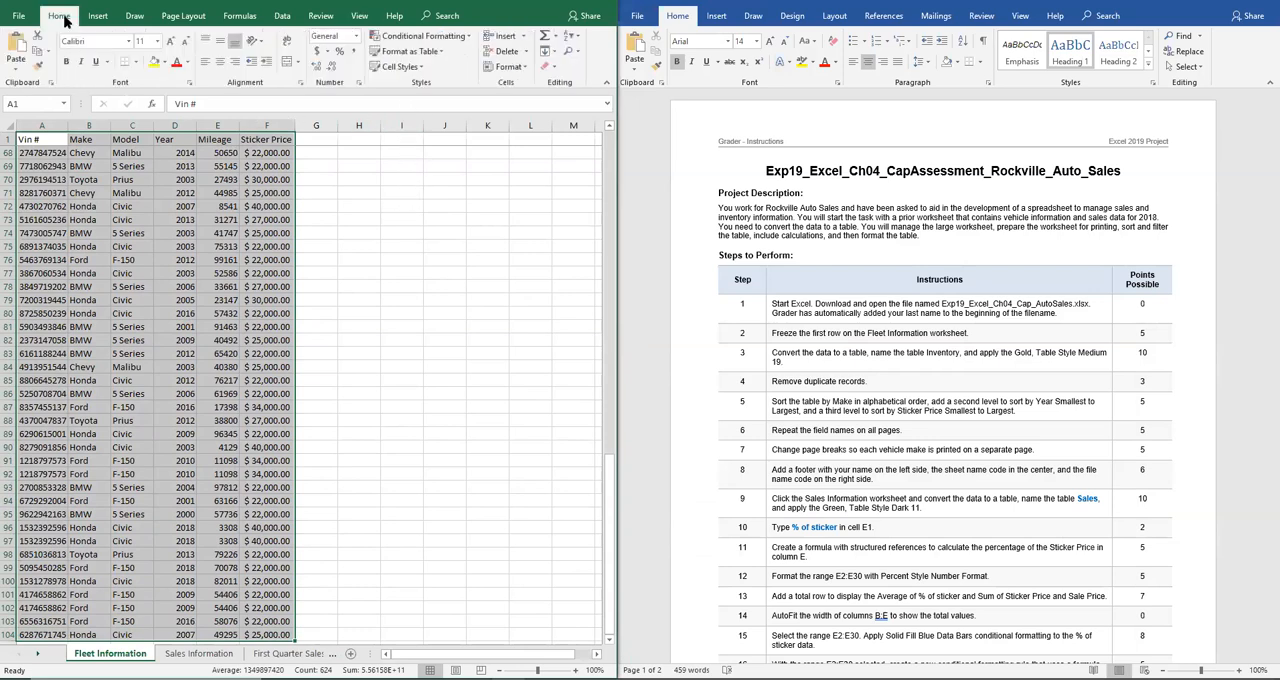
left_click(443, 53)
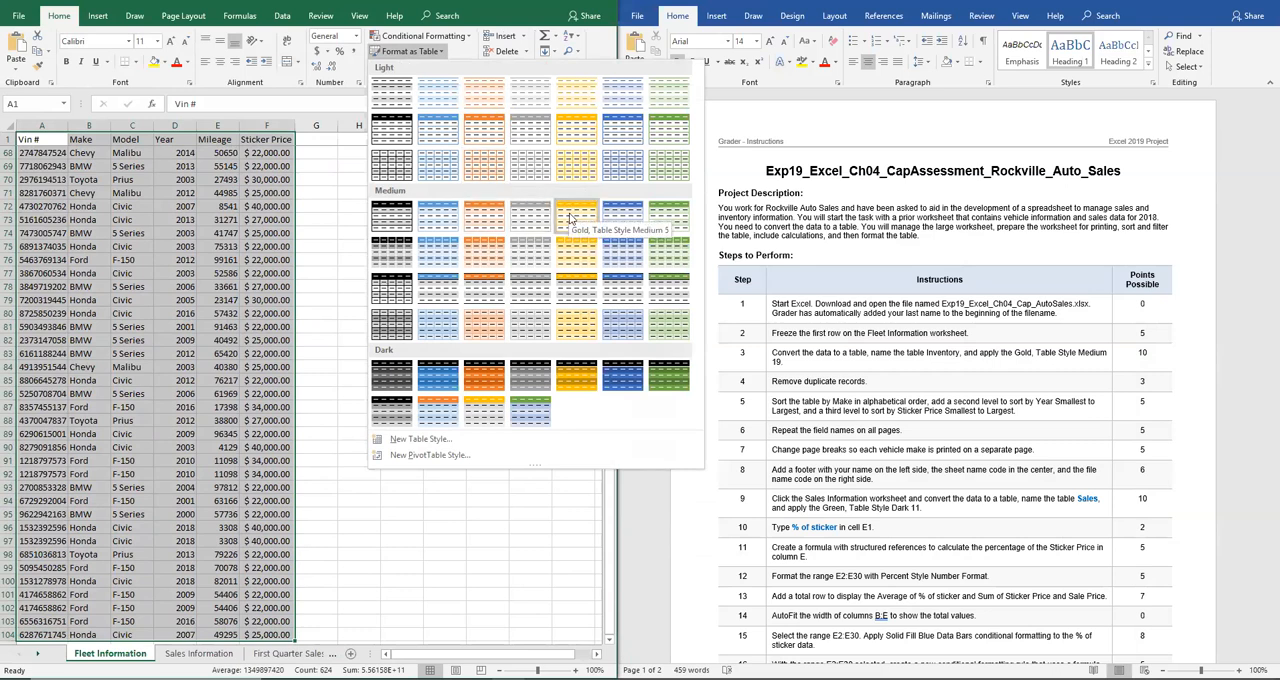
left_click(583, 293)
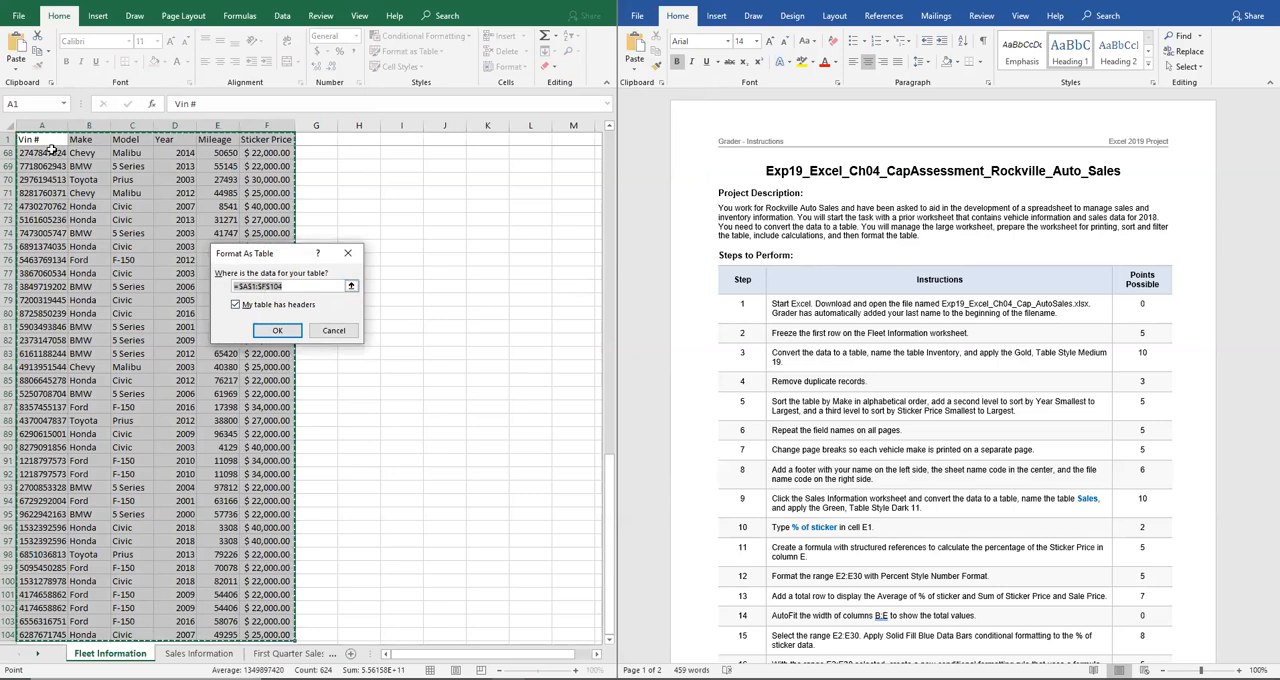
left_click(280, 330)
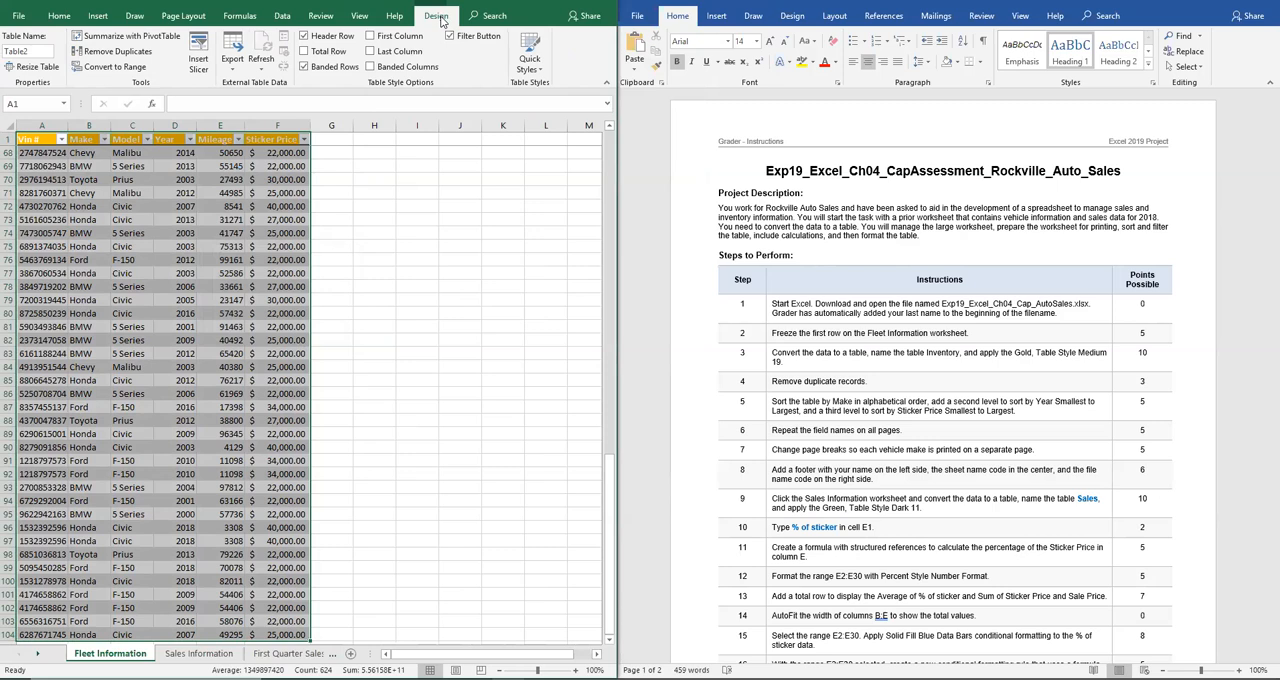
Remove duplicate records from the table, comparing all columns
left_click(127, 55)
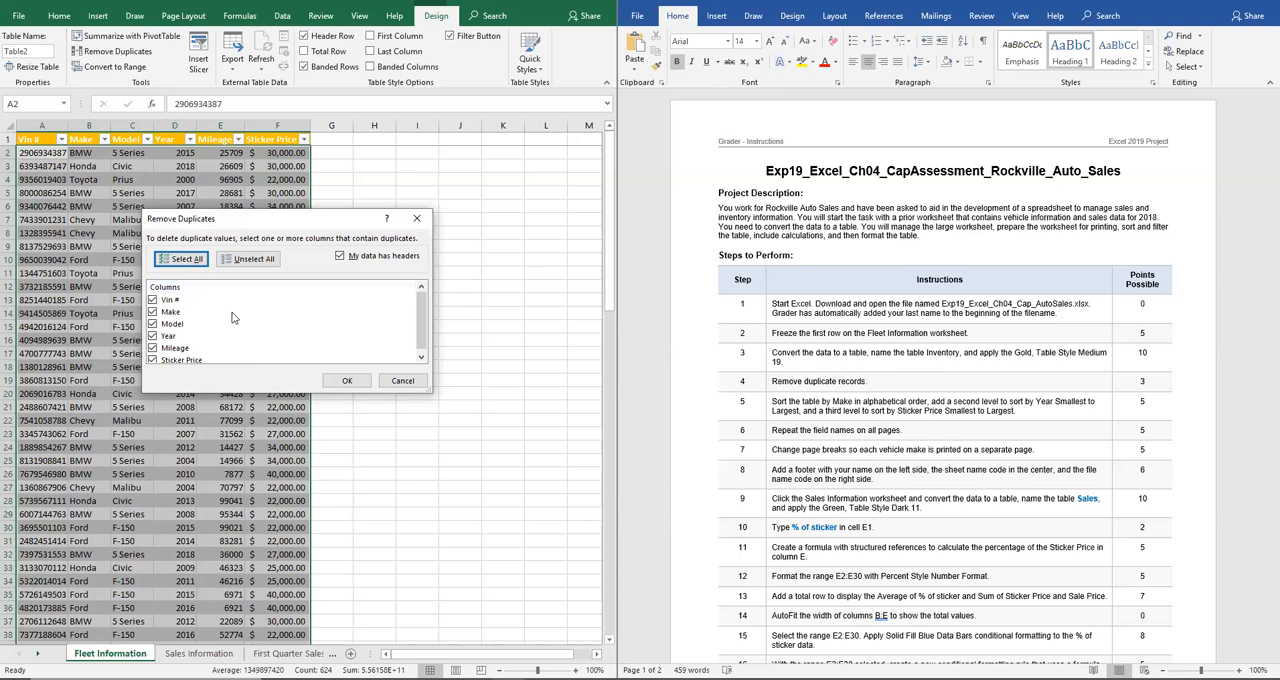
left_click(352, 381)
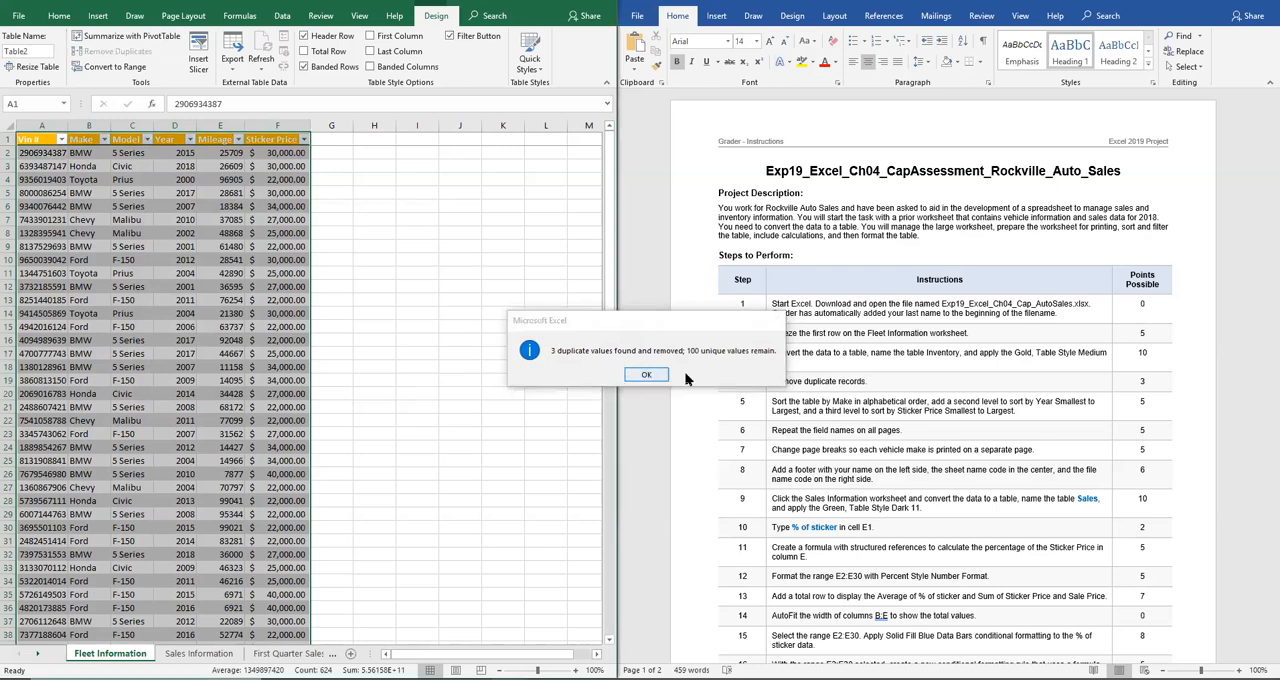
left_click(646, 375)
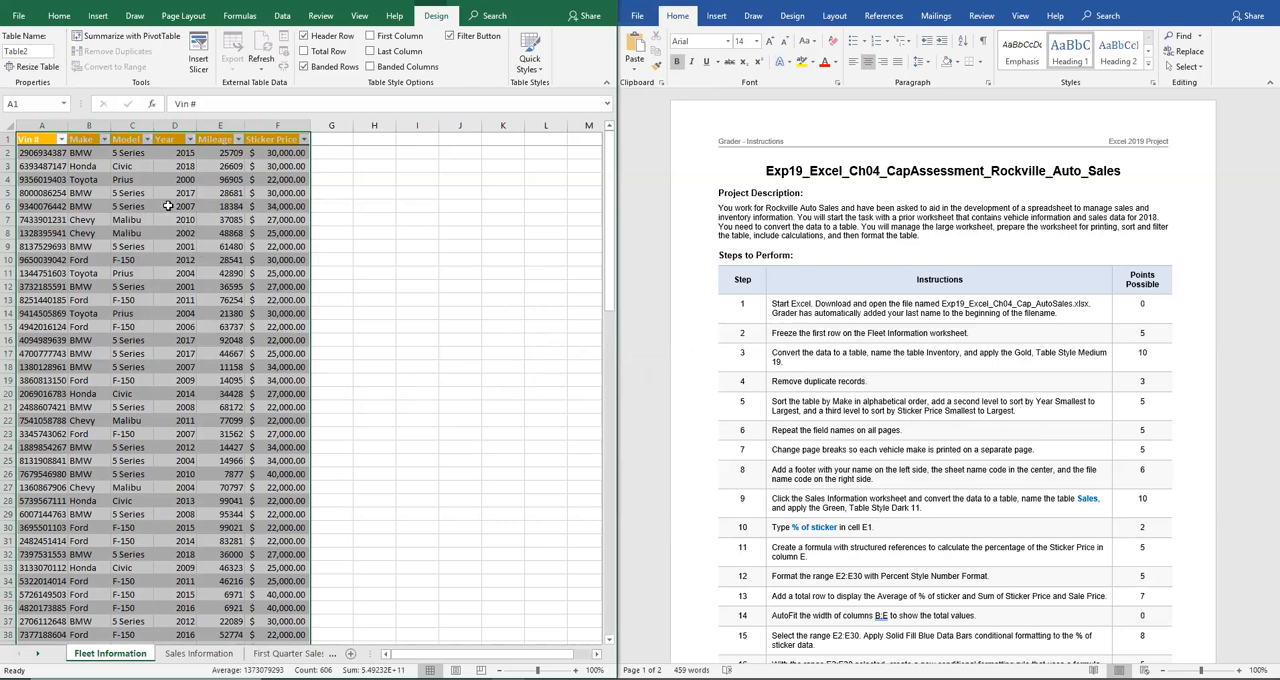
Sort the table by Make from A to Z and open the custom sort settings for it
left_click(104, 140)
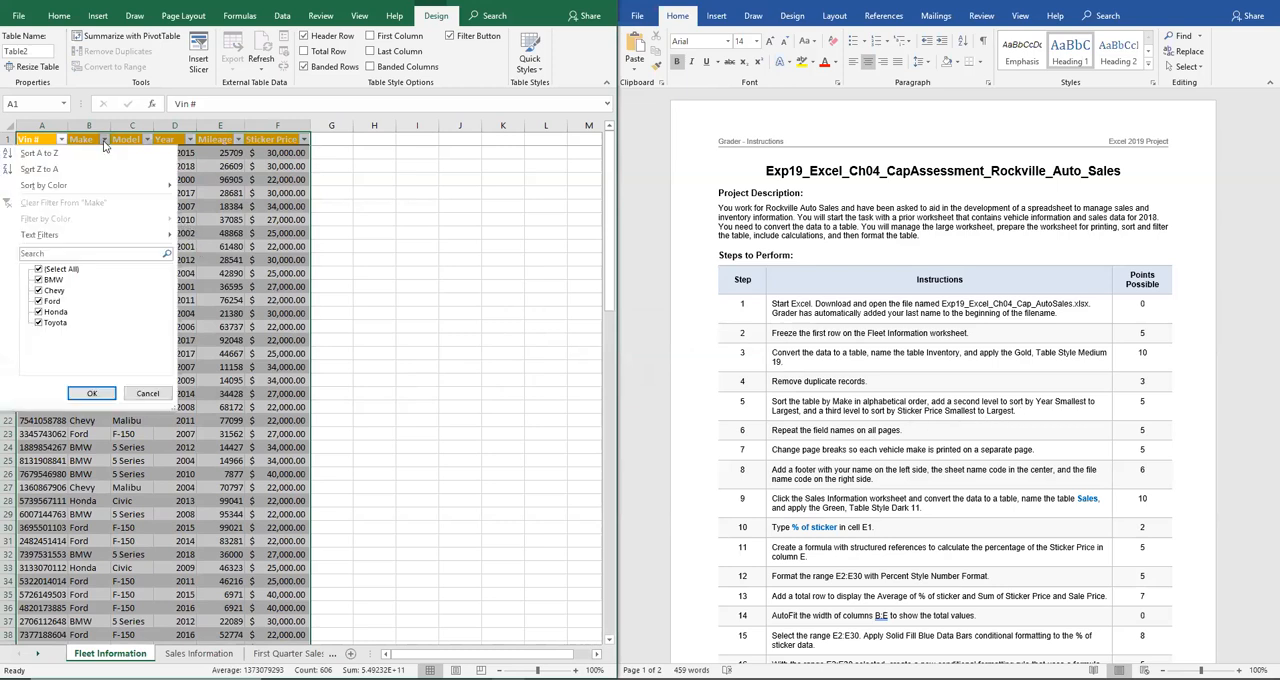
left_click(39, 153)
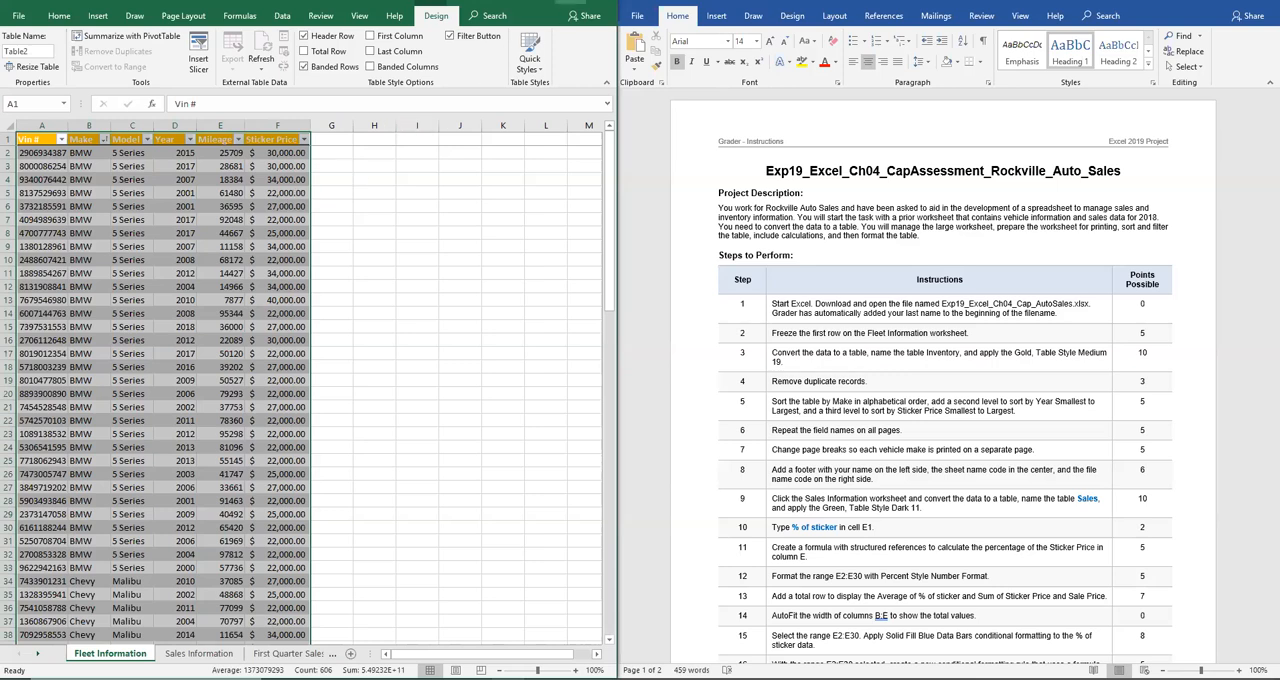
left_click(577, 2)
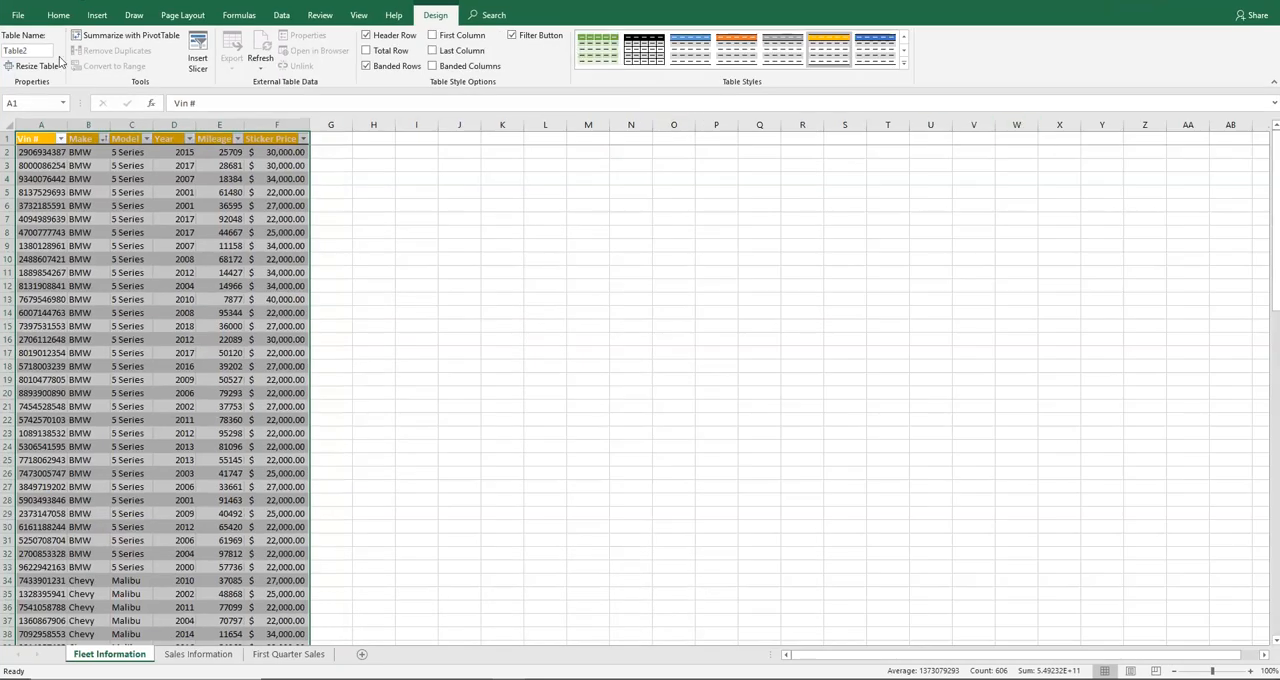
left_click(58, 15)
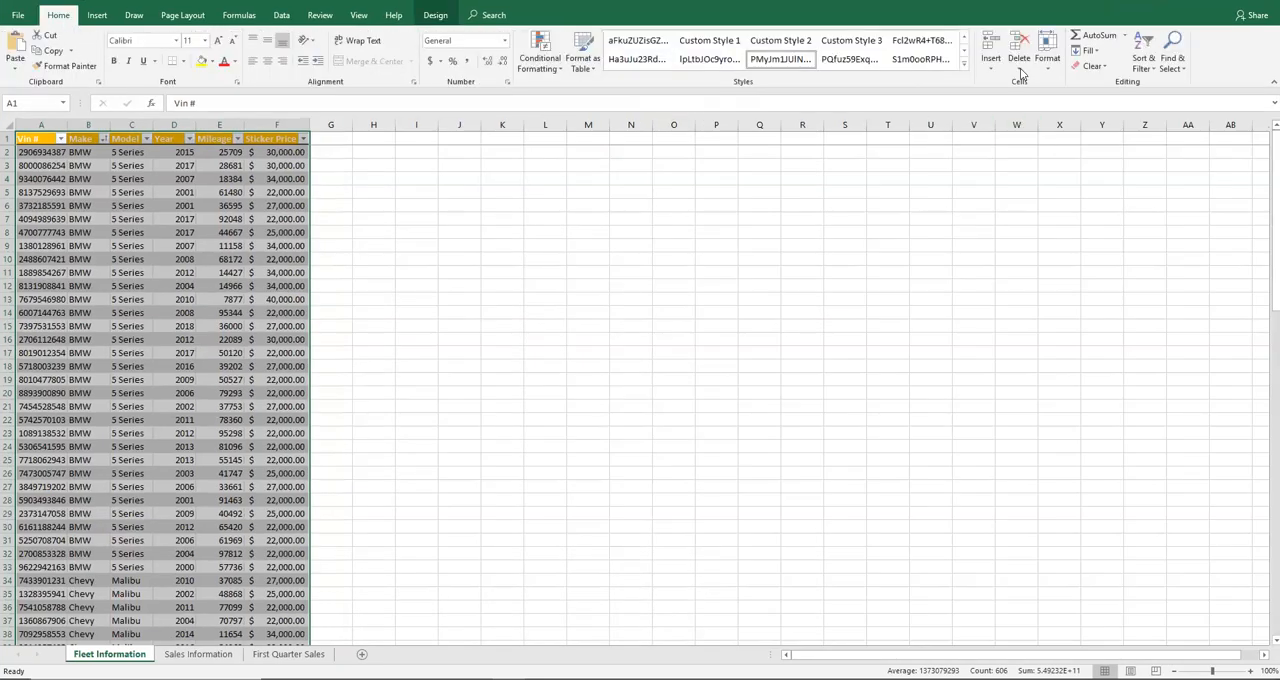
left_click(1155, 73)
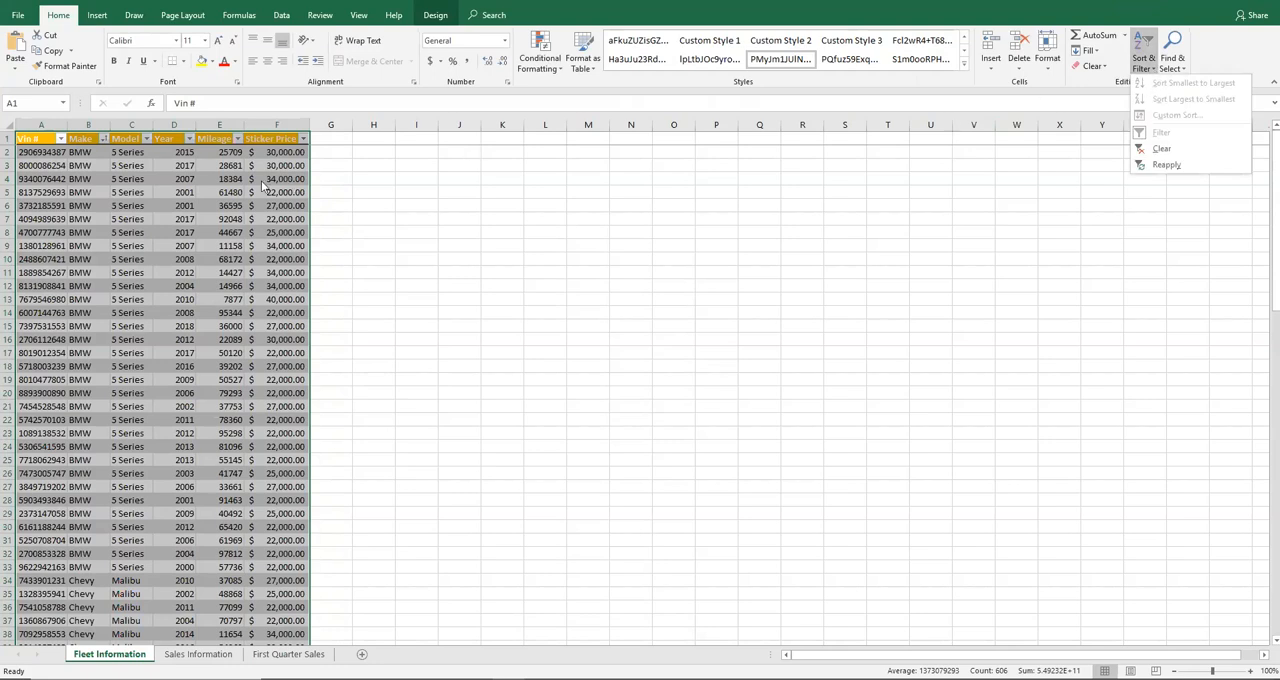
left_click(230, 185)
left_click(45, 140)
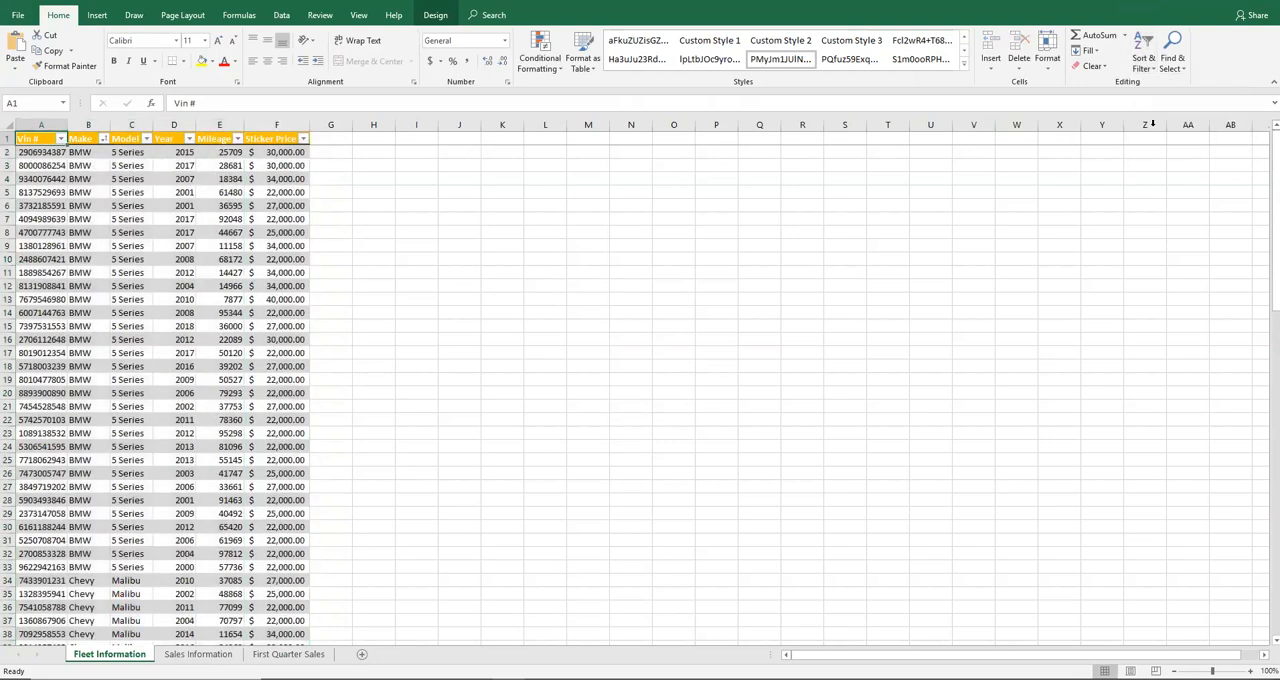
left_click(1143, 60)
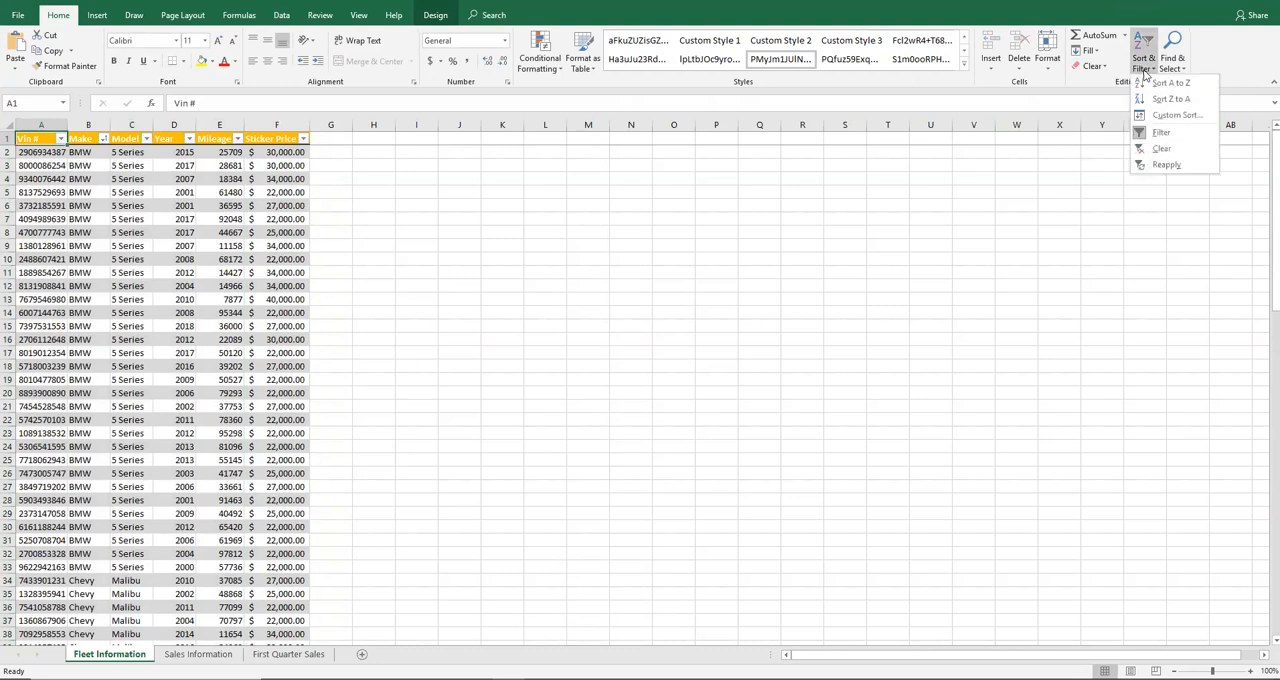
left_click(1170, 115)
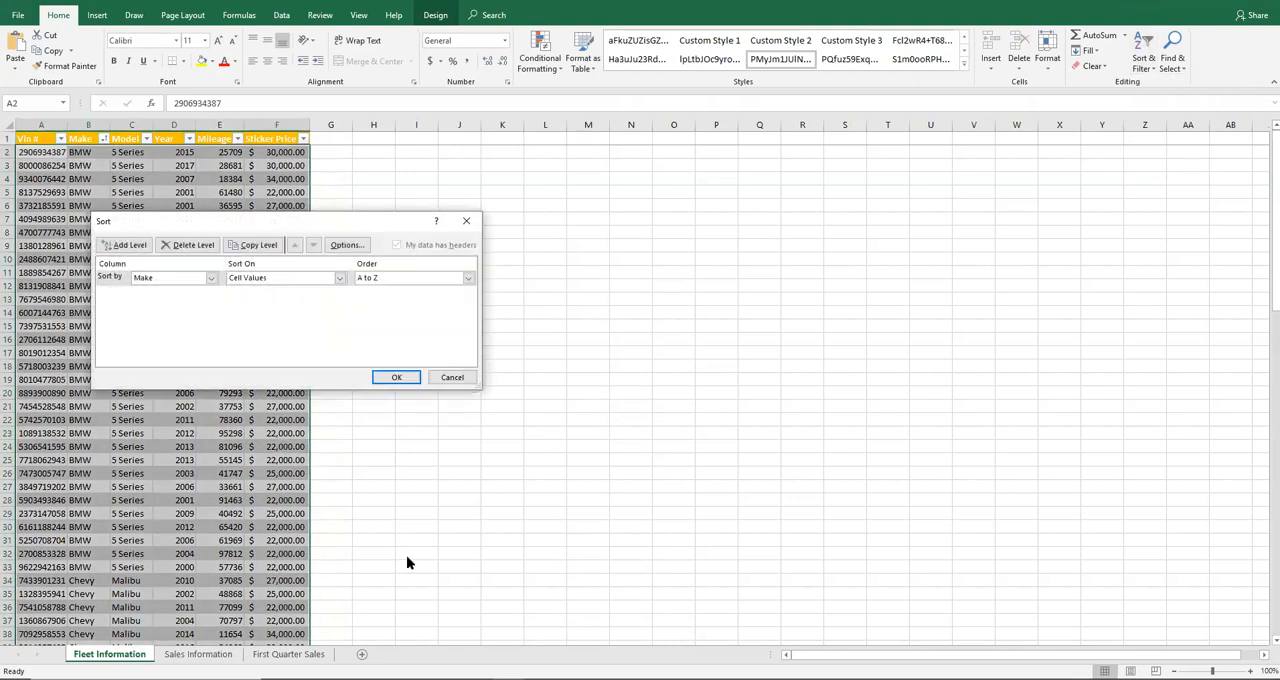
Add a second sort level by Year, ordered Smallest to Largest
left_click(410, 678)
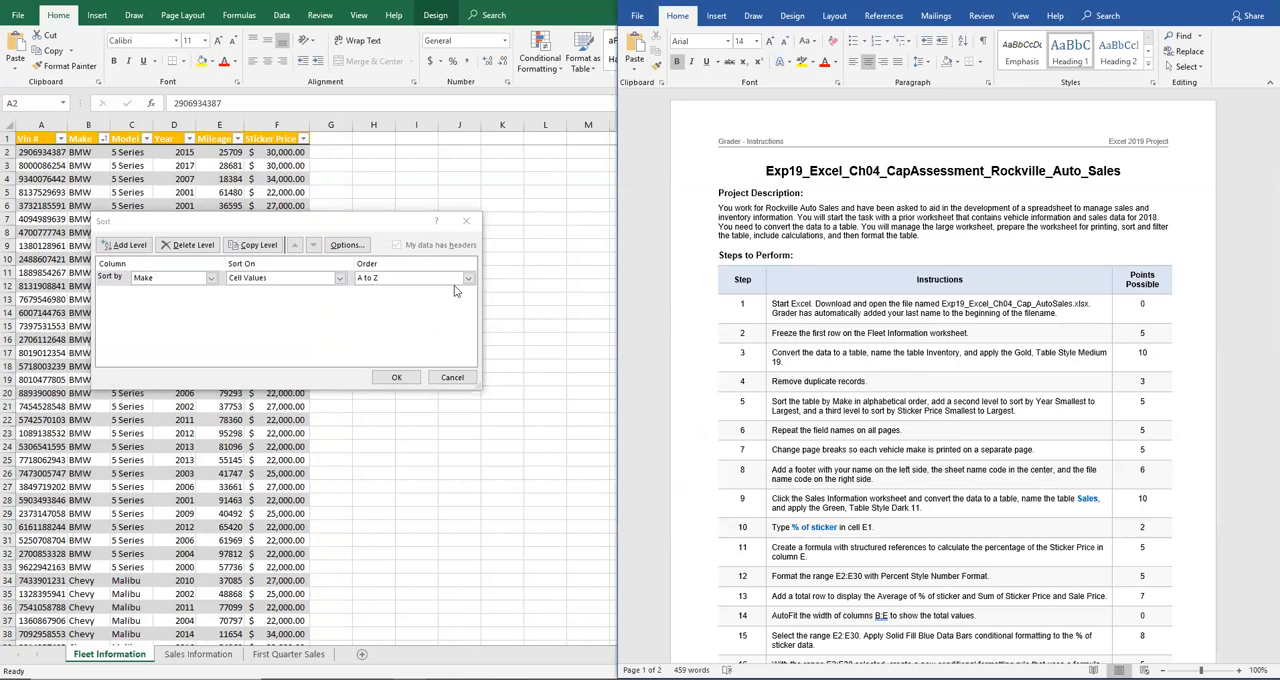
left_click(128, 245)
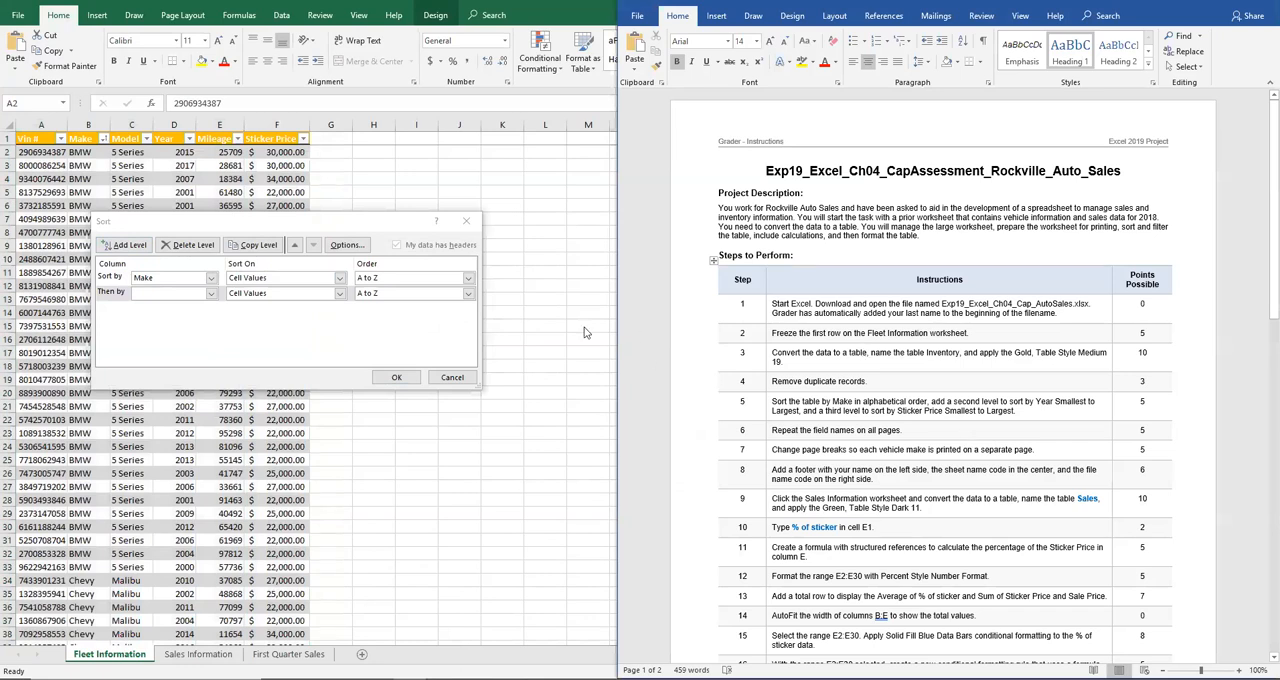
left_click(211, 293)
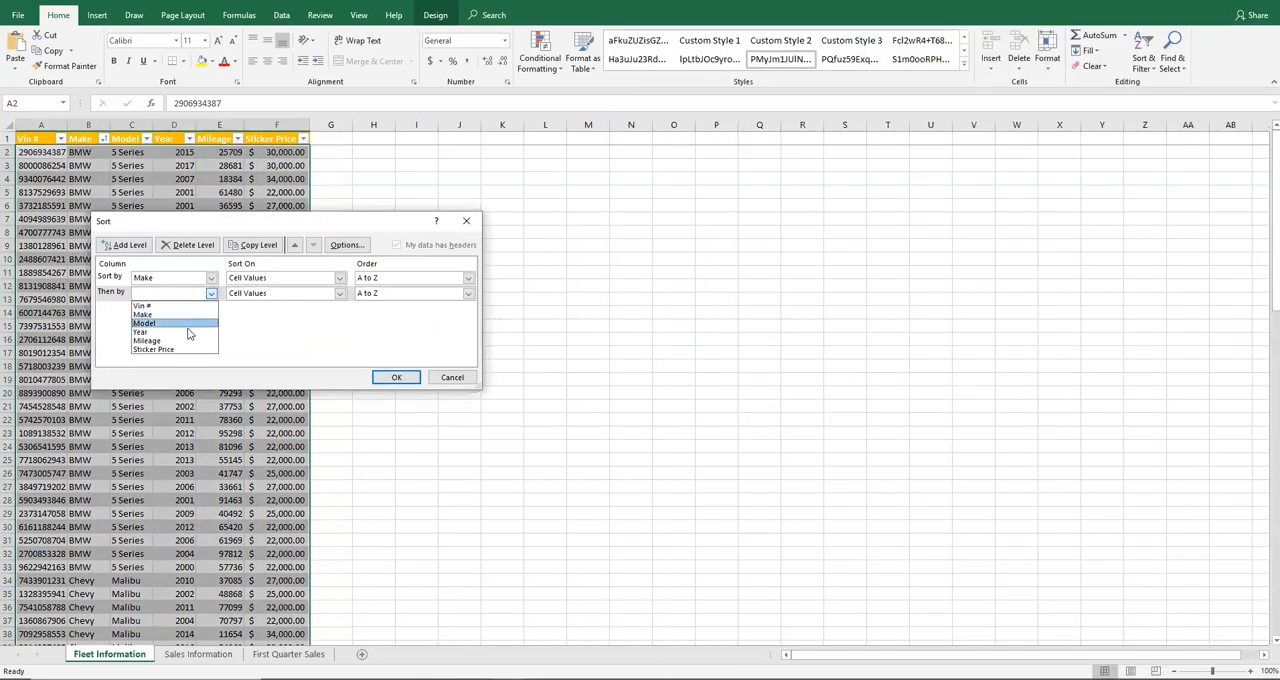
left_click(195, 333)
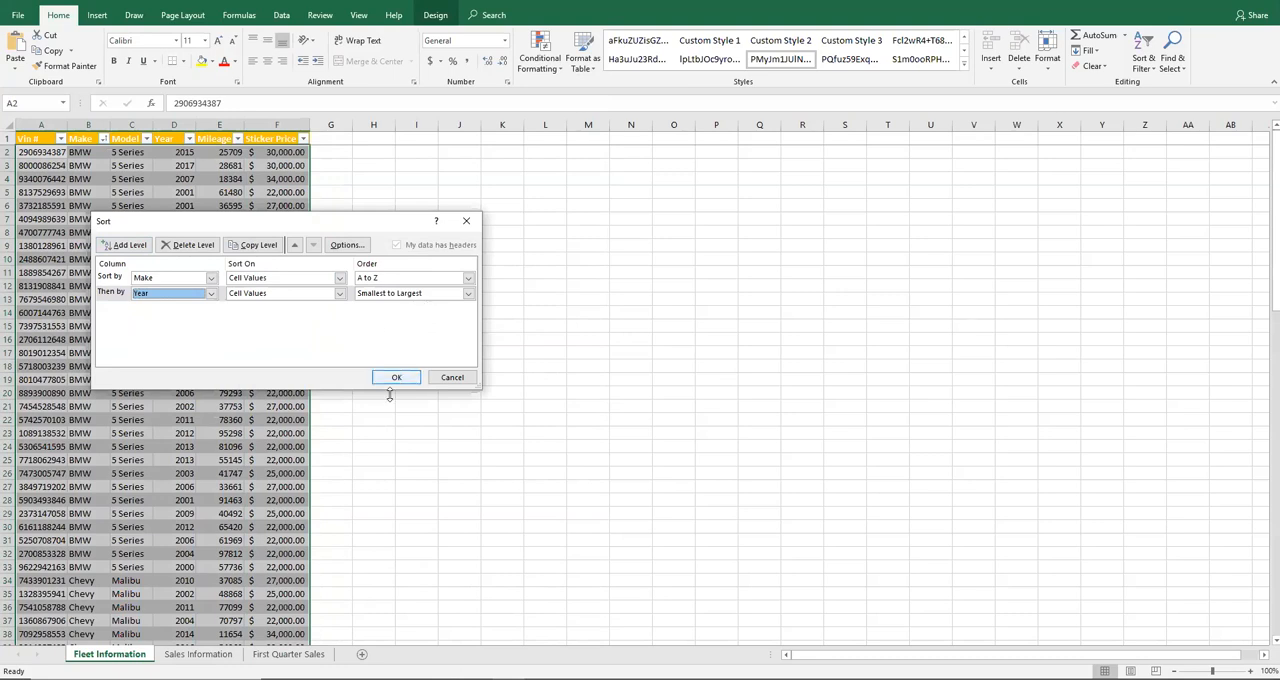
Add a third sort level by Sticker Price, Smallest to Largest, and apply the custom sort
left_click(397, 679)
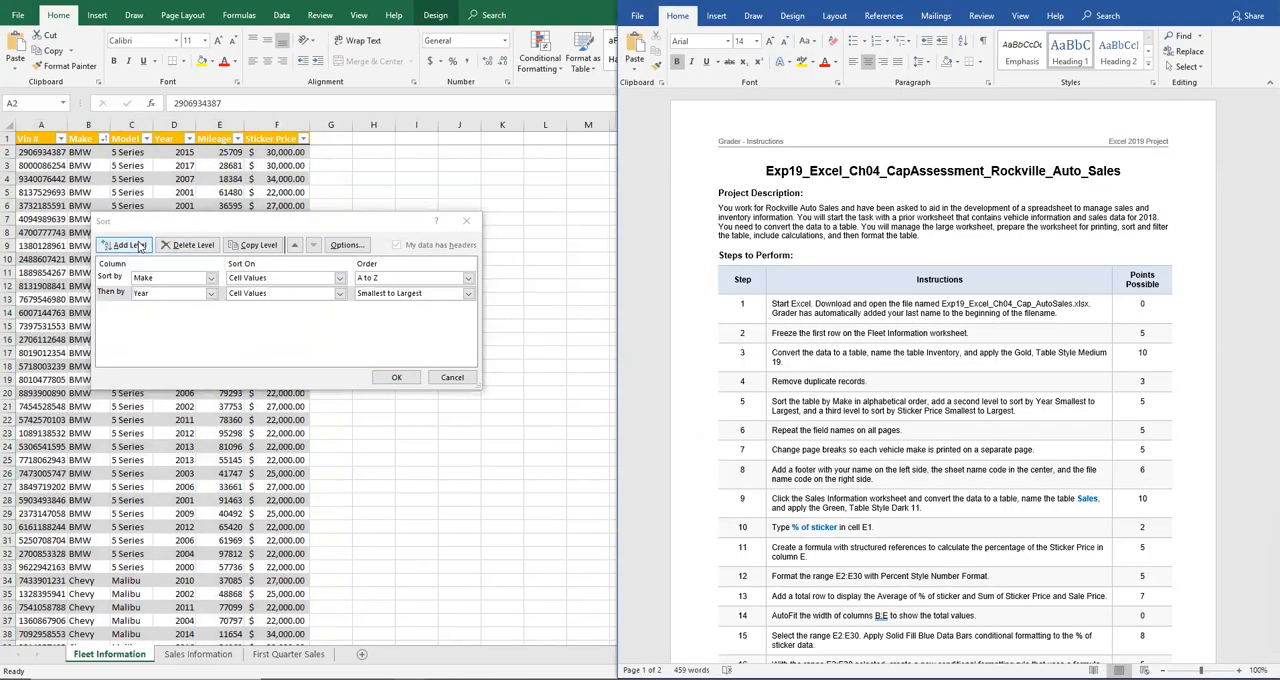
left_click(129, 245)
left_click(210, 310)
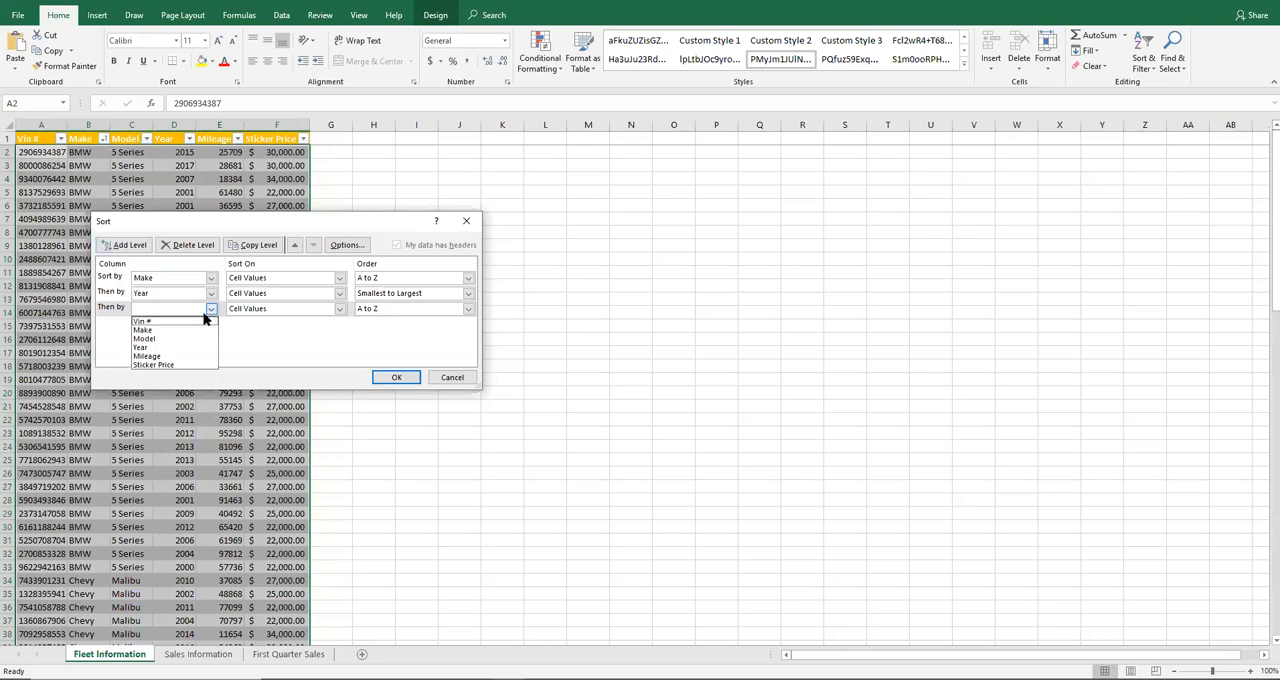
left_click(184, 366)
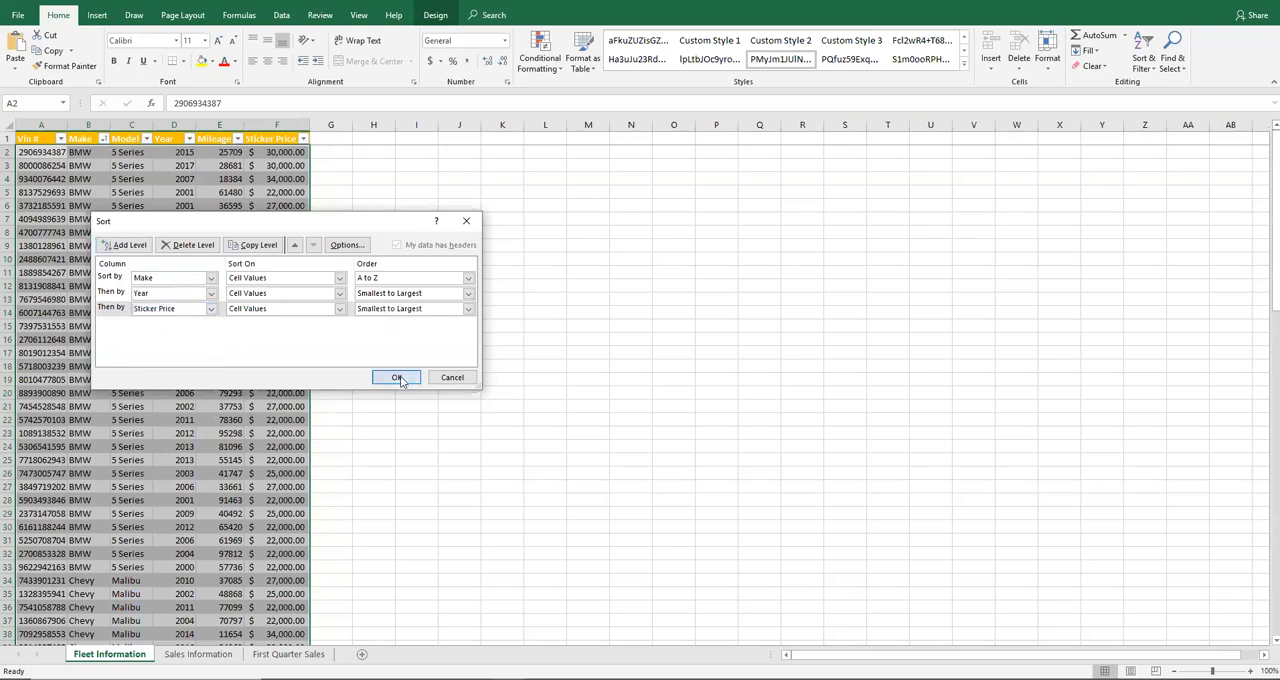
left_click(396, 377)
key("alt+Tab")
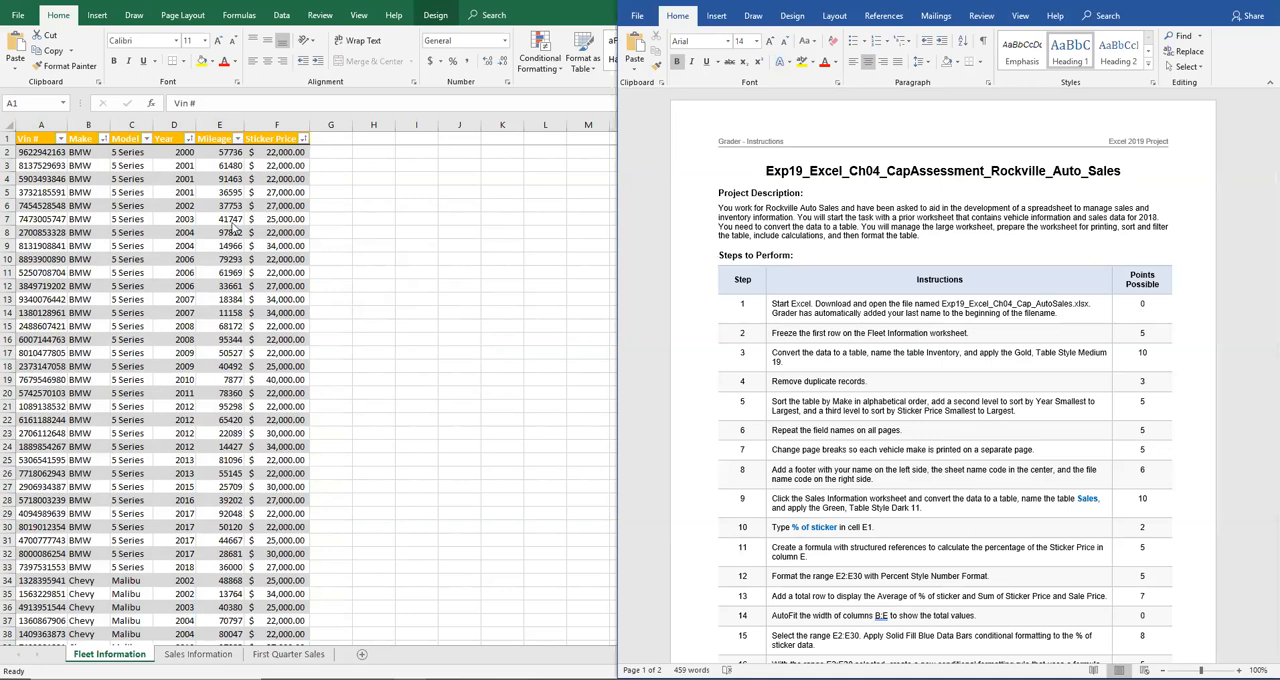
left_click(548, 3)
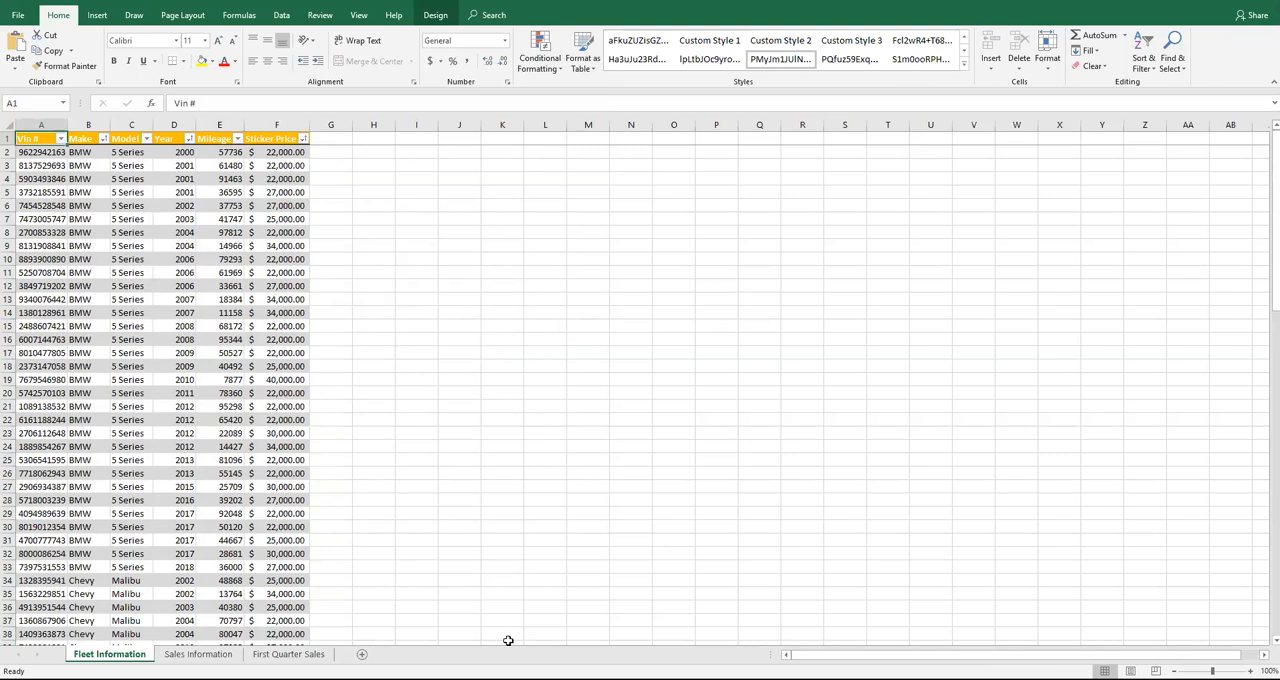
left_click(450, 679)
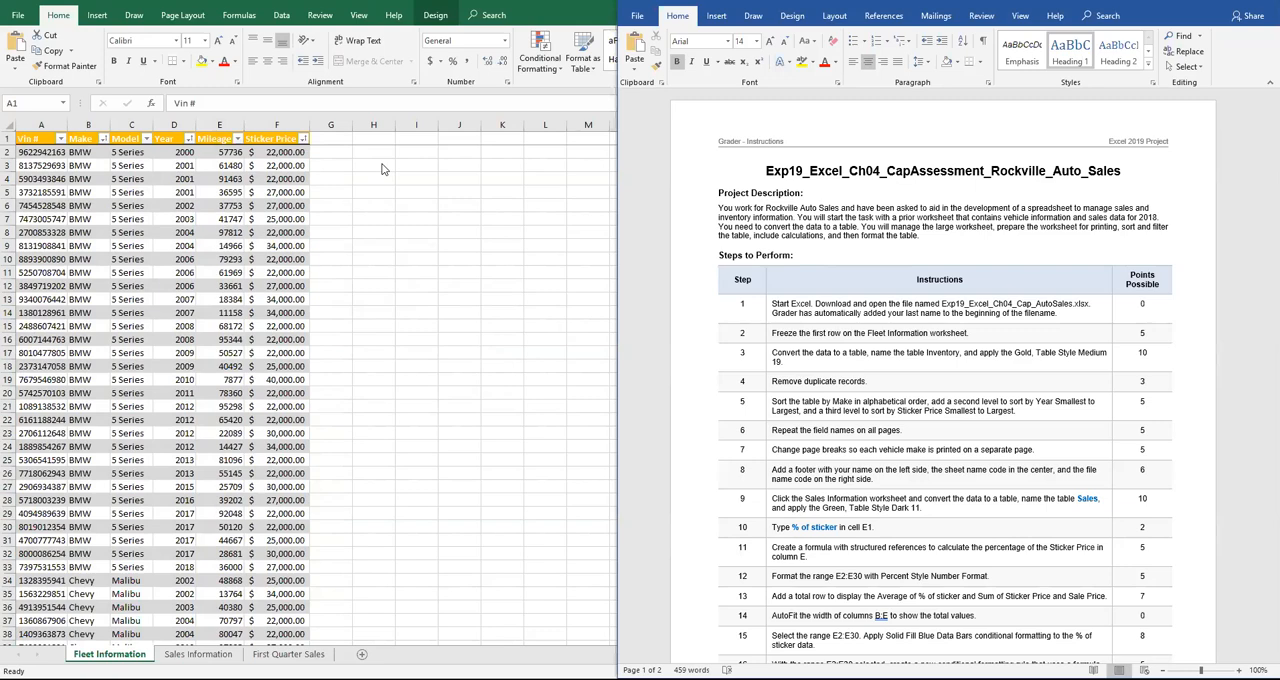
Preview the printed pages of the Fleet Information worksheet and check which pages carry the field names
left_click(18, 19)
left_click(18, 17)
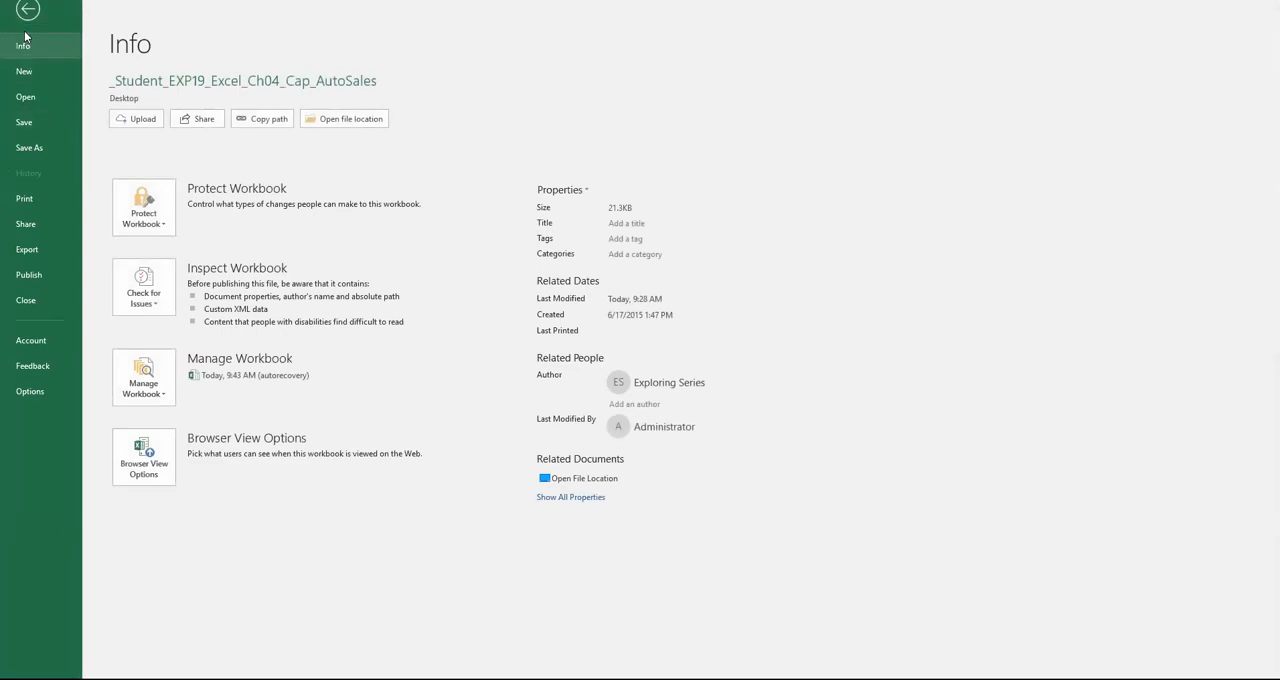
left_click(44, 199)
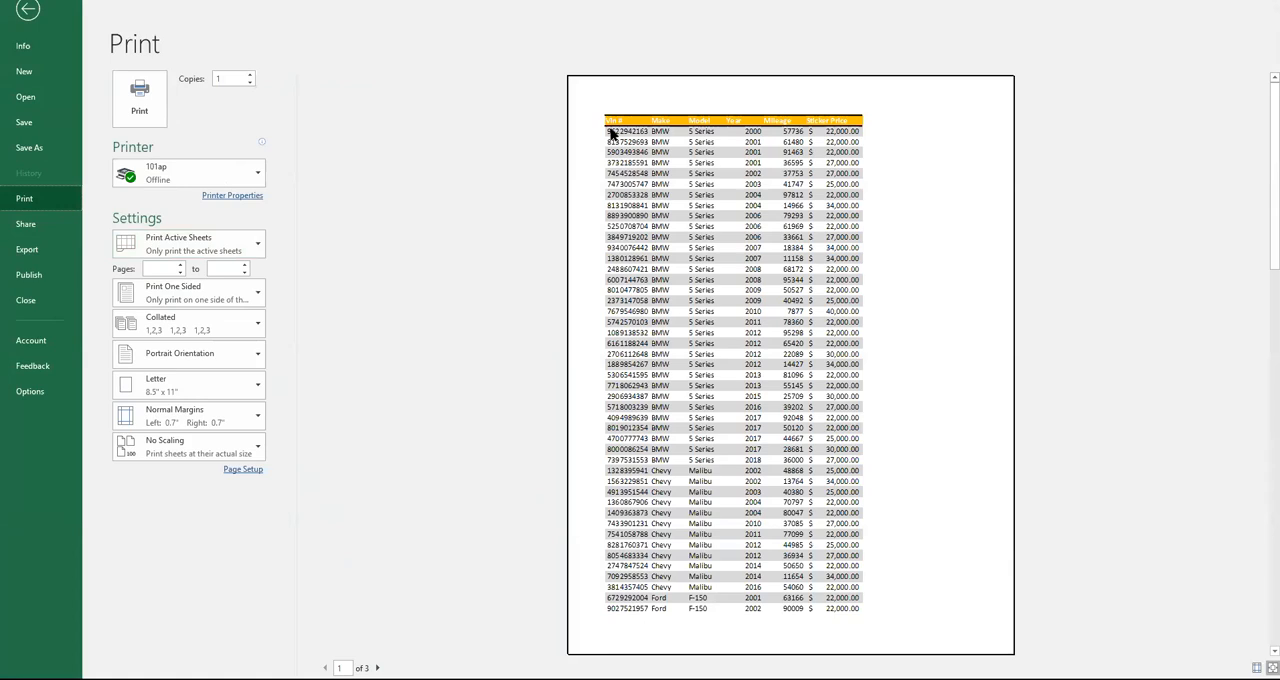
left_click(377, 667)
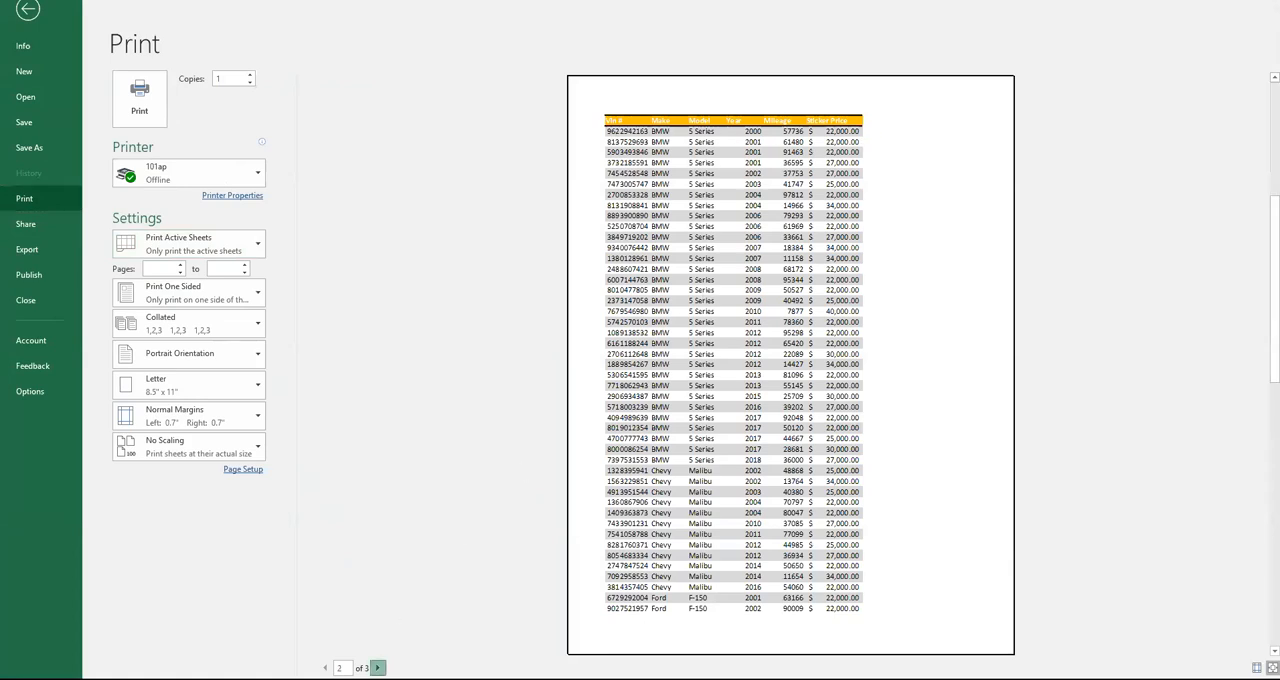
left_click(377, 667)
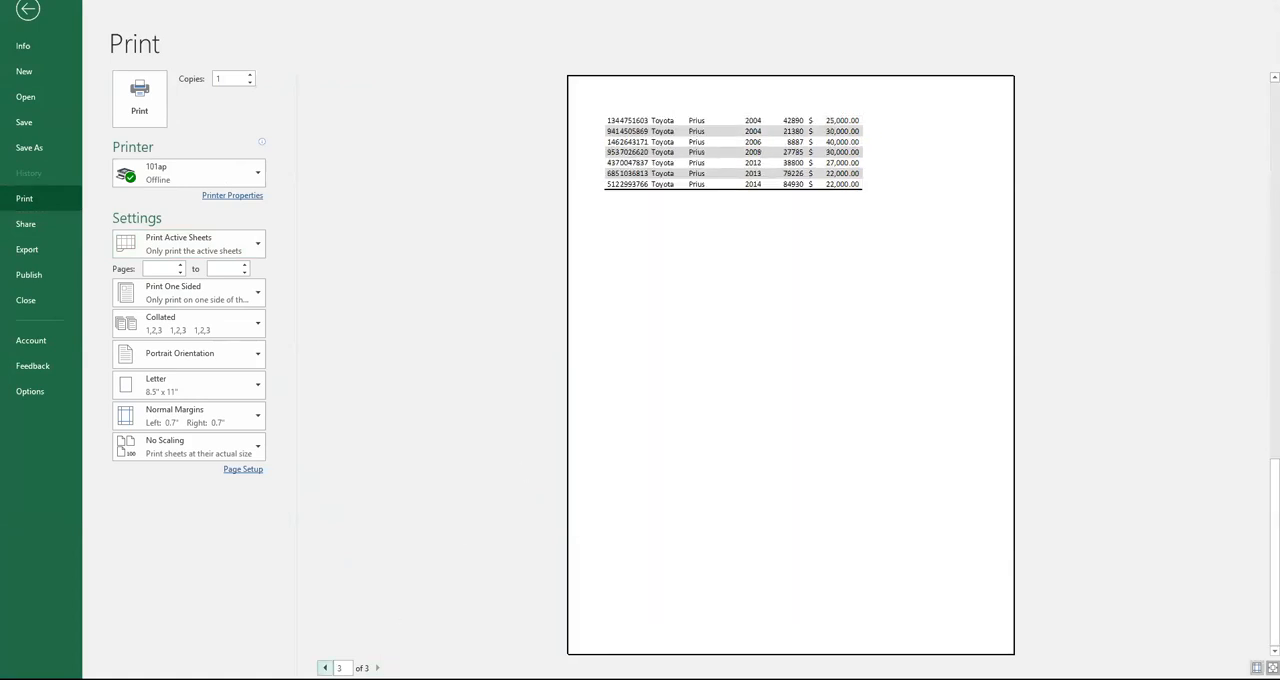
left_click(325, 667)
left_click(325, 667)
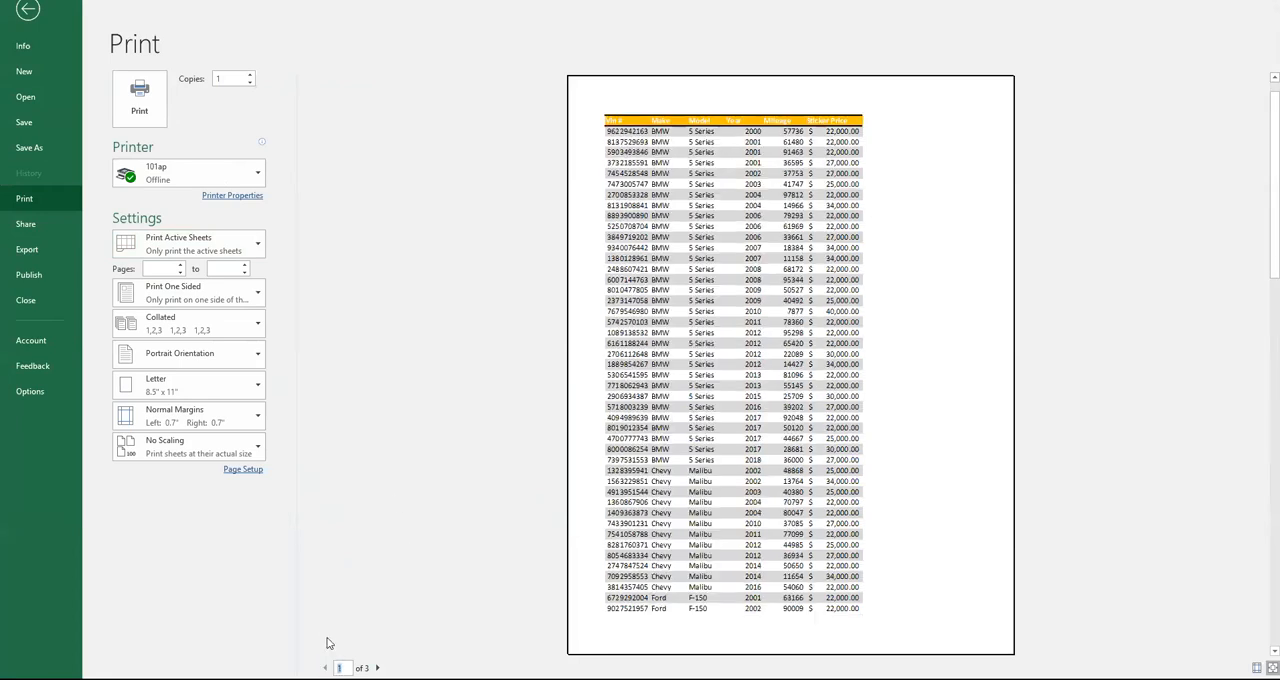
left_click(27, 10)
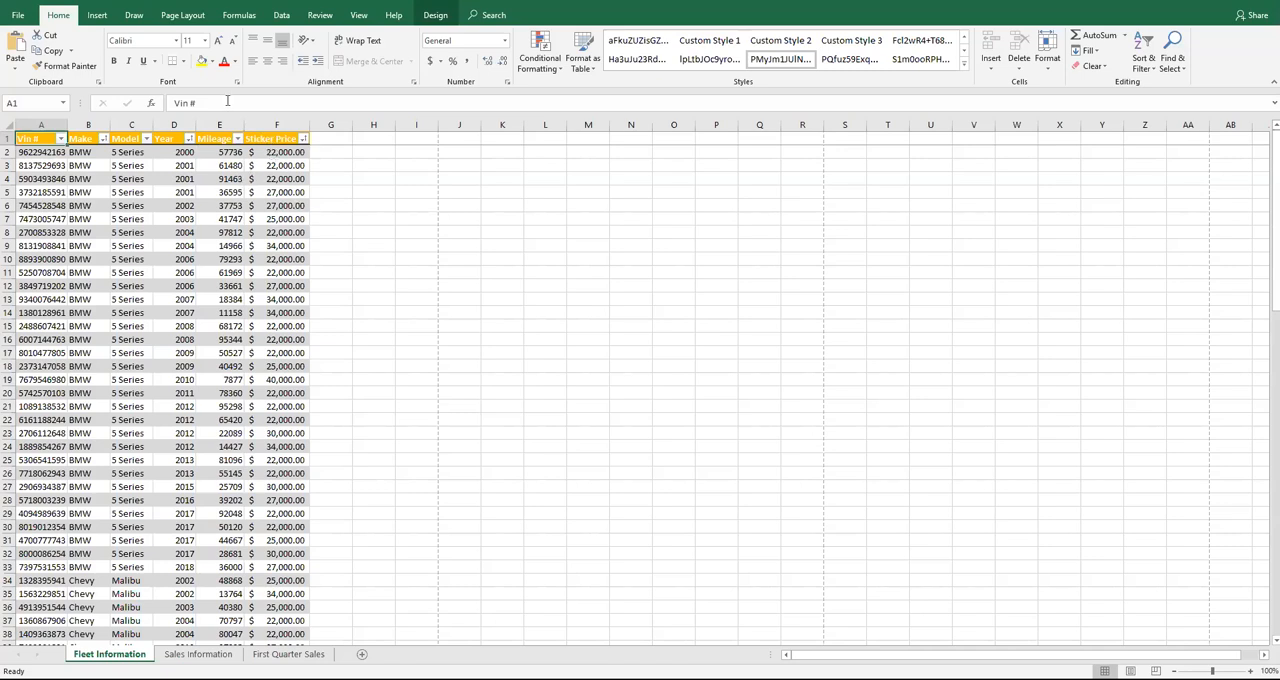
Set row 1 ($1:$1) as the print title row to repeat at the top of every page
left_click(196, 20)
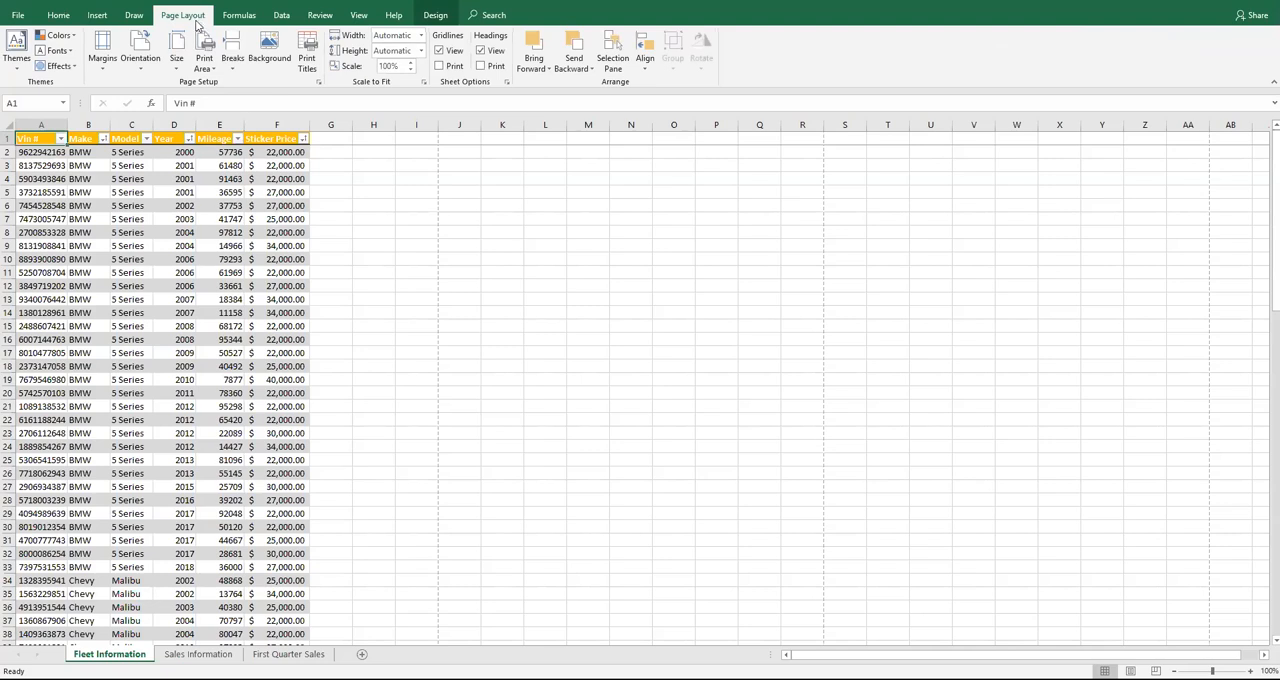
left_click(309, 64)
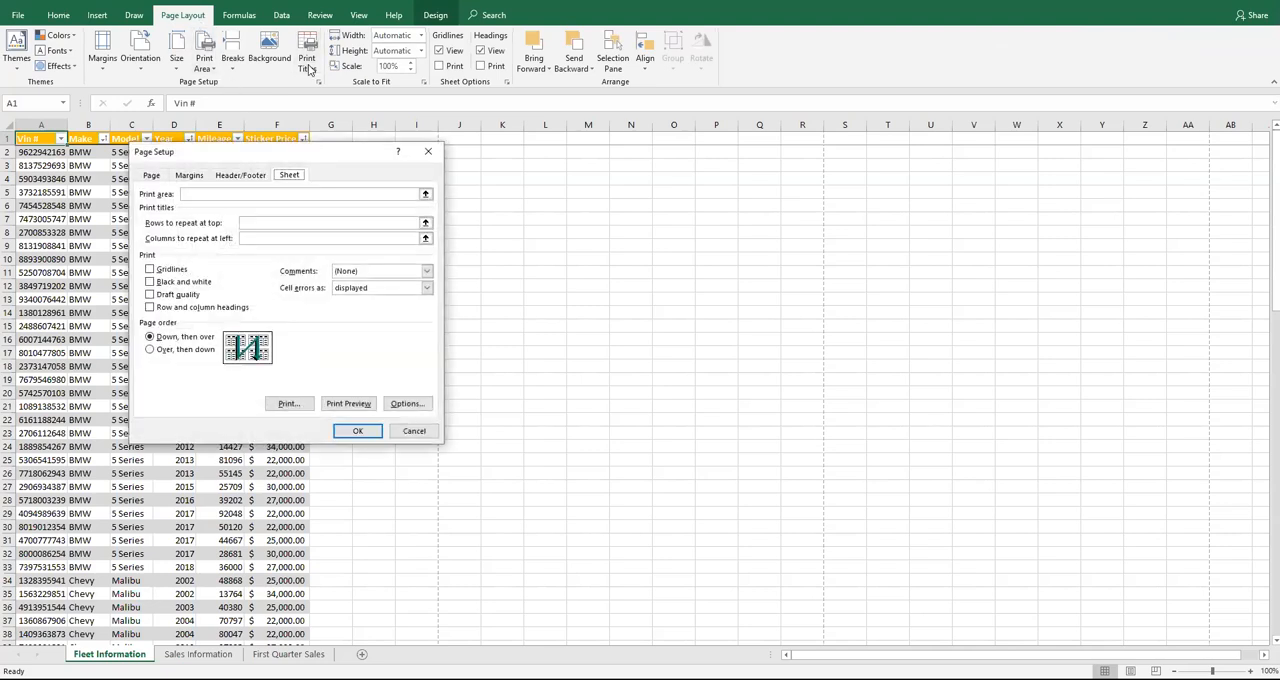
left_click(253, 225)
left_click(254, 227)
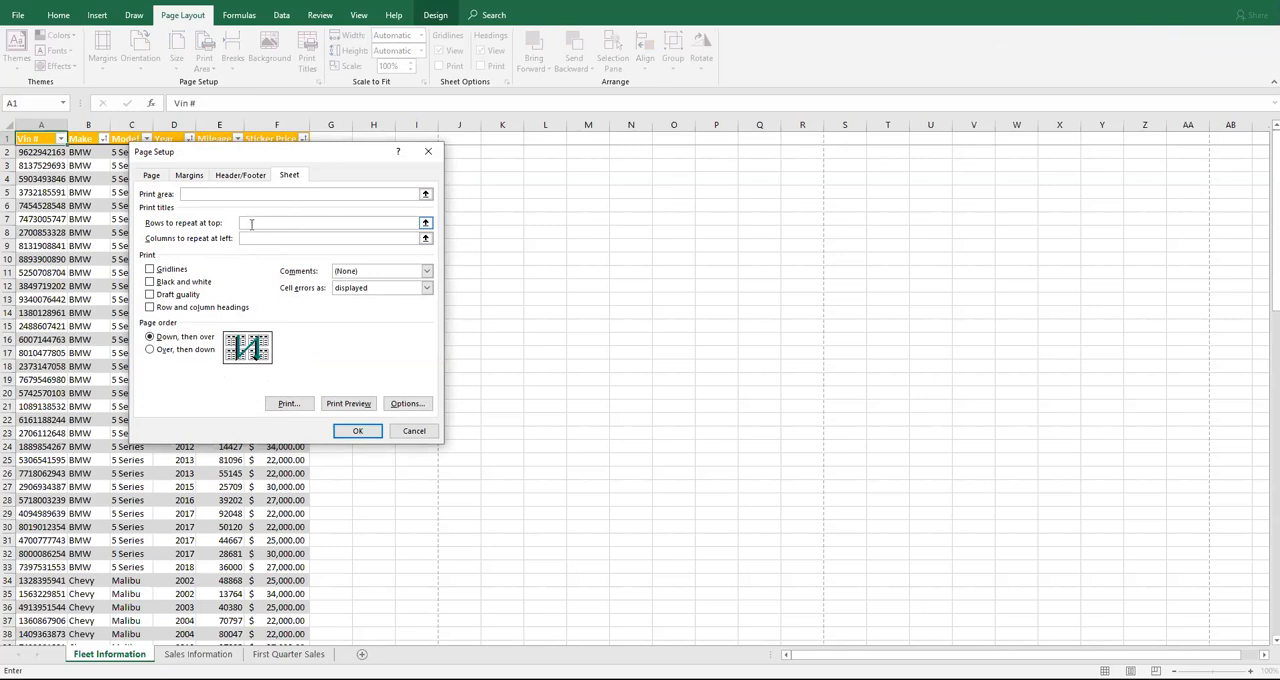
left_click(38, 140)
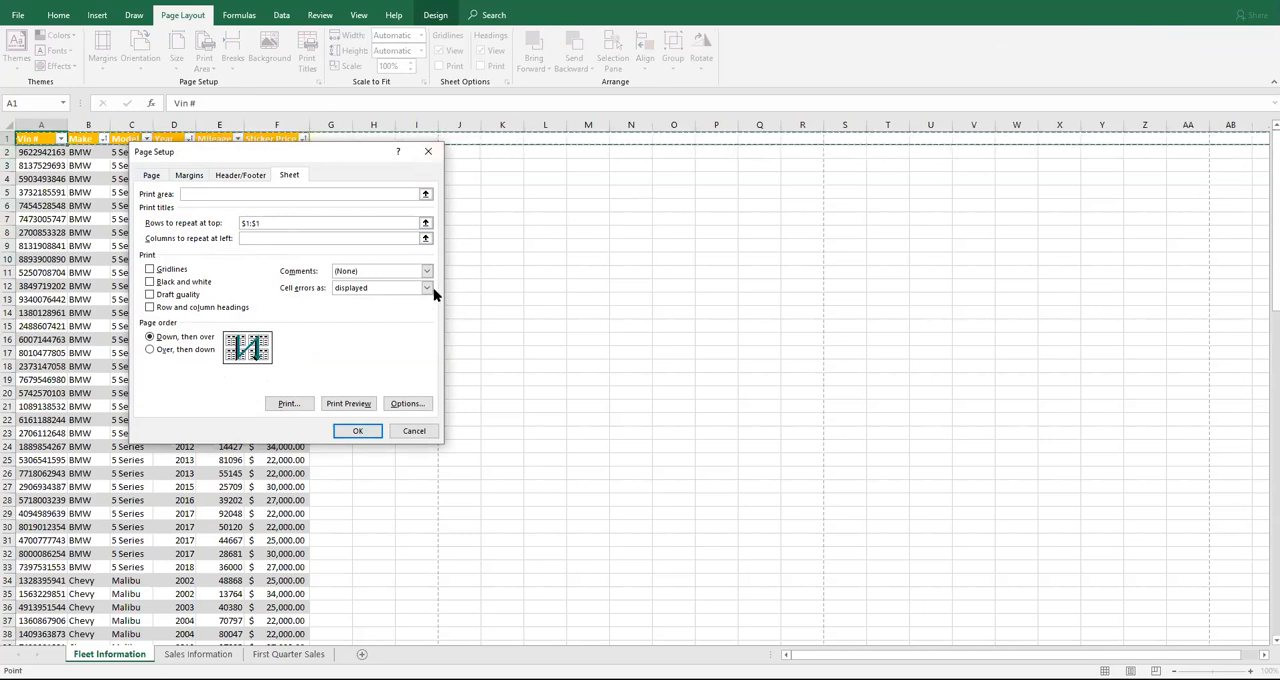
Check the repeated field names across the pages in print preview, and confirm the print title settings
left_click(365, 405)
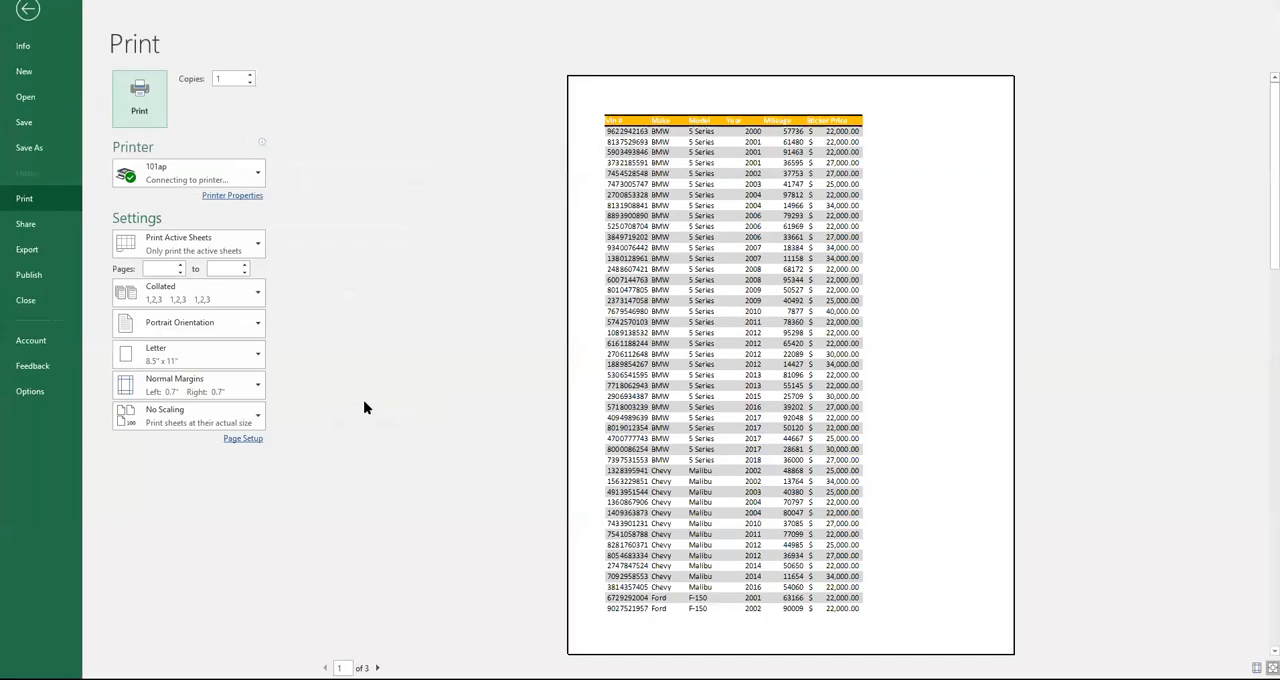
left_click(377, 667)
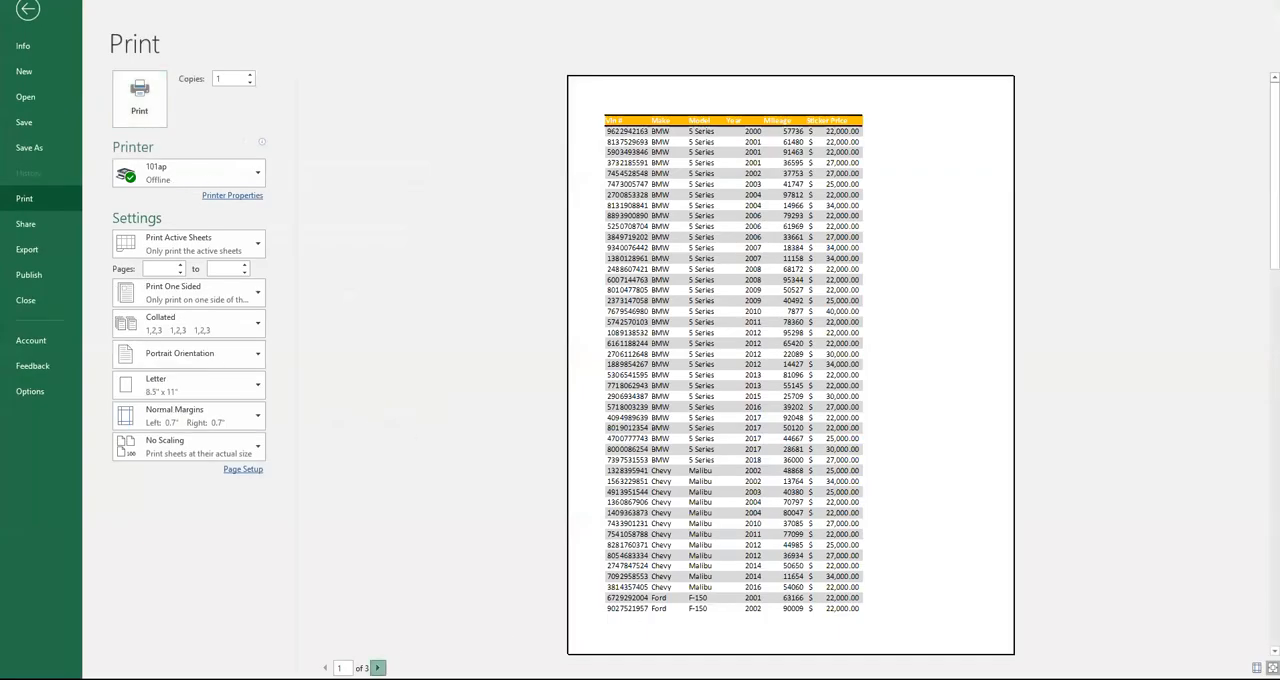
left_click(377, 667)
left_click(324, 667)
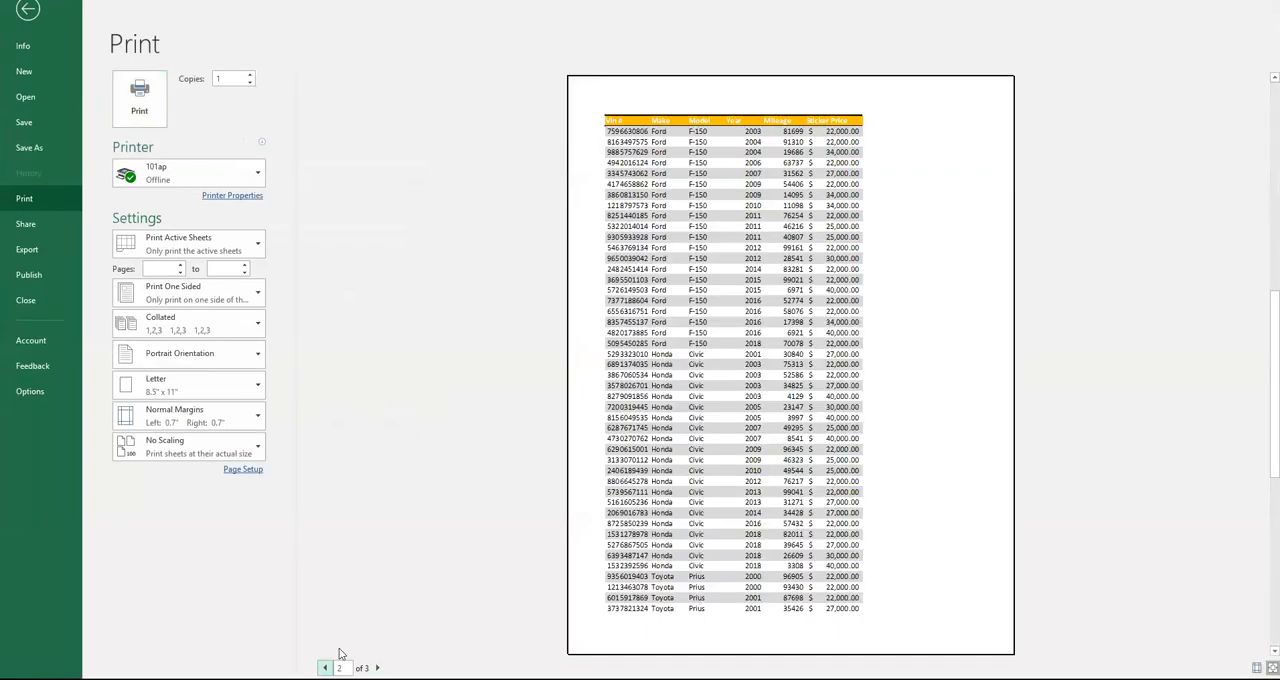
left_click(28, 10)
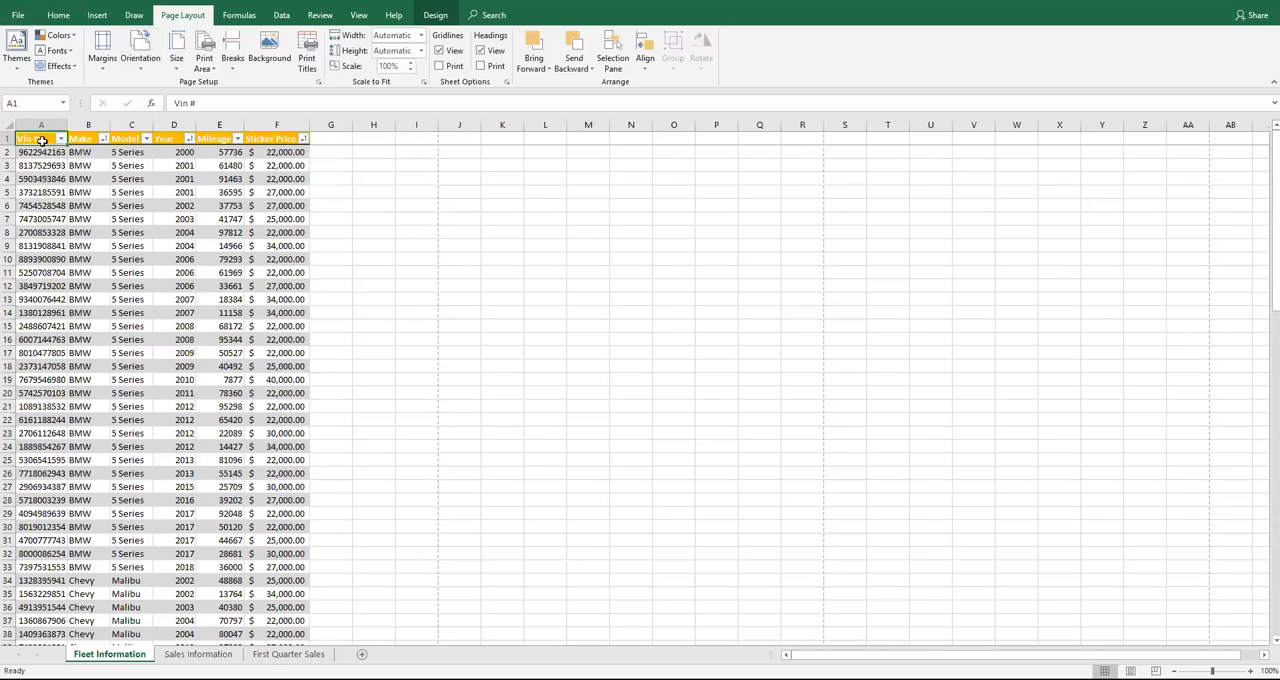
left_click(308, 62)
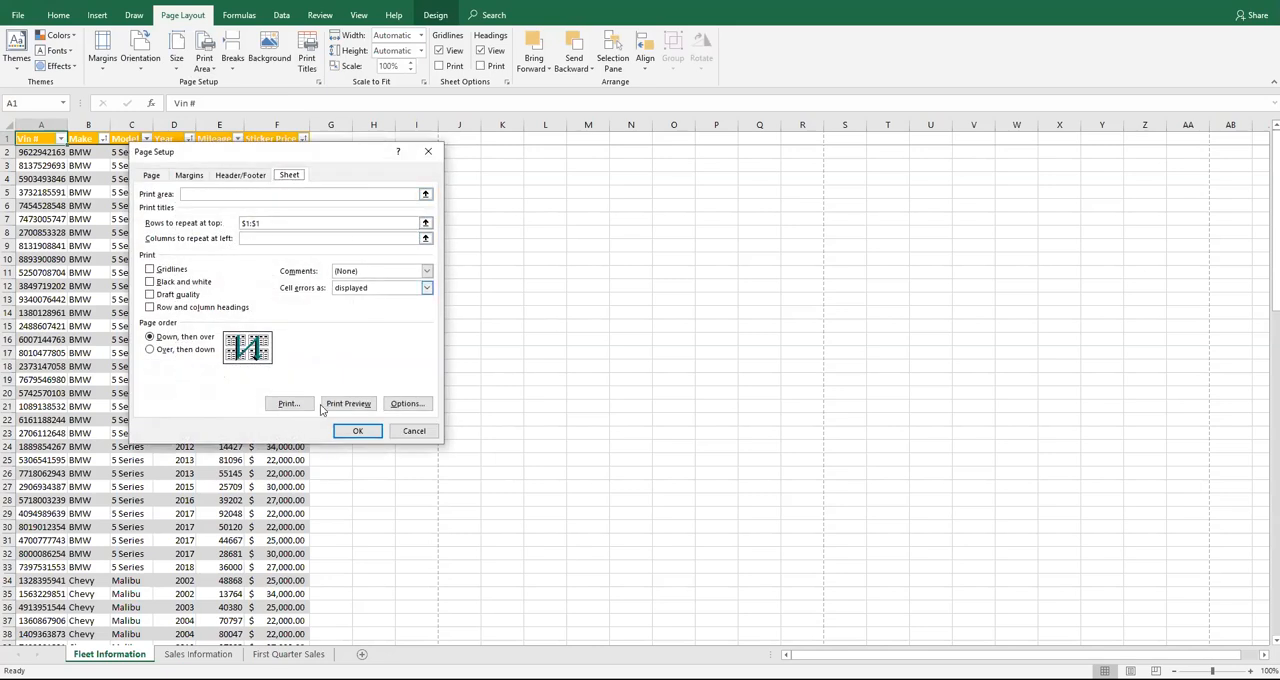
left_click(357, 430)
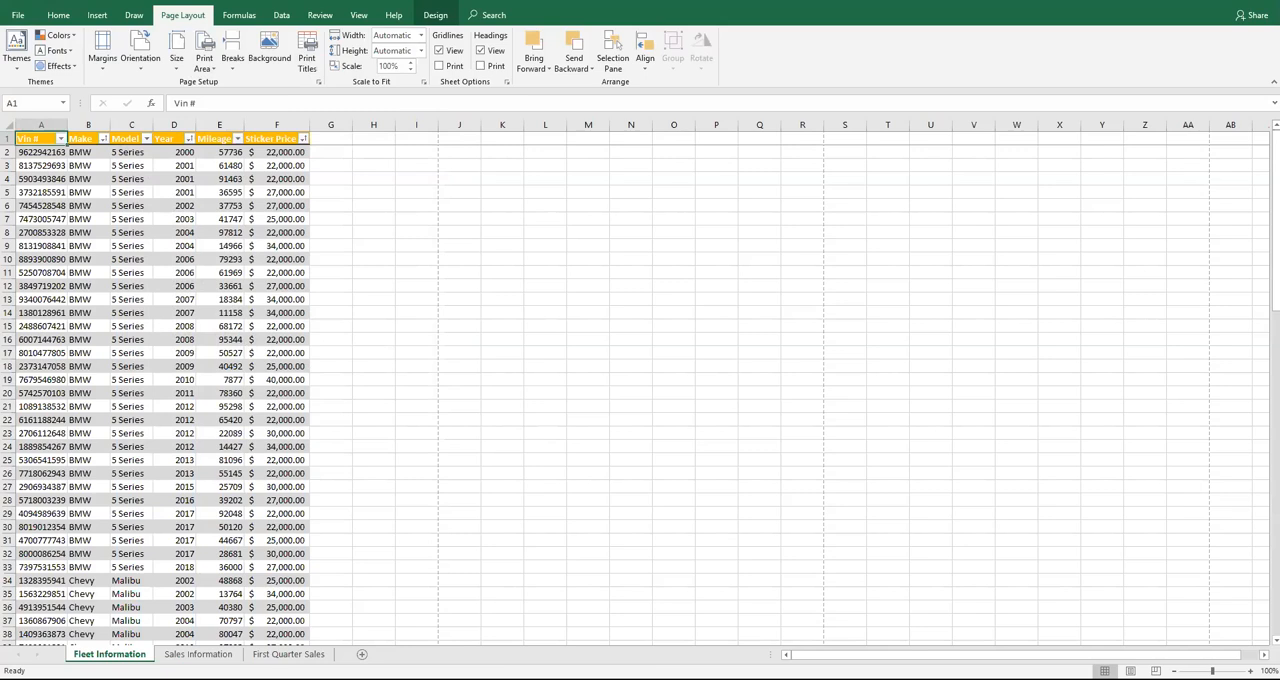
Insert a page break above row 34, where the Chevy records begin
key("alt+Tab")
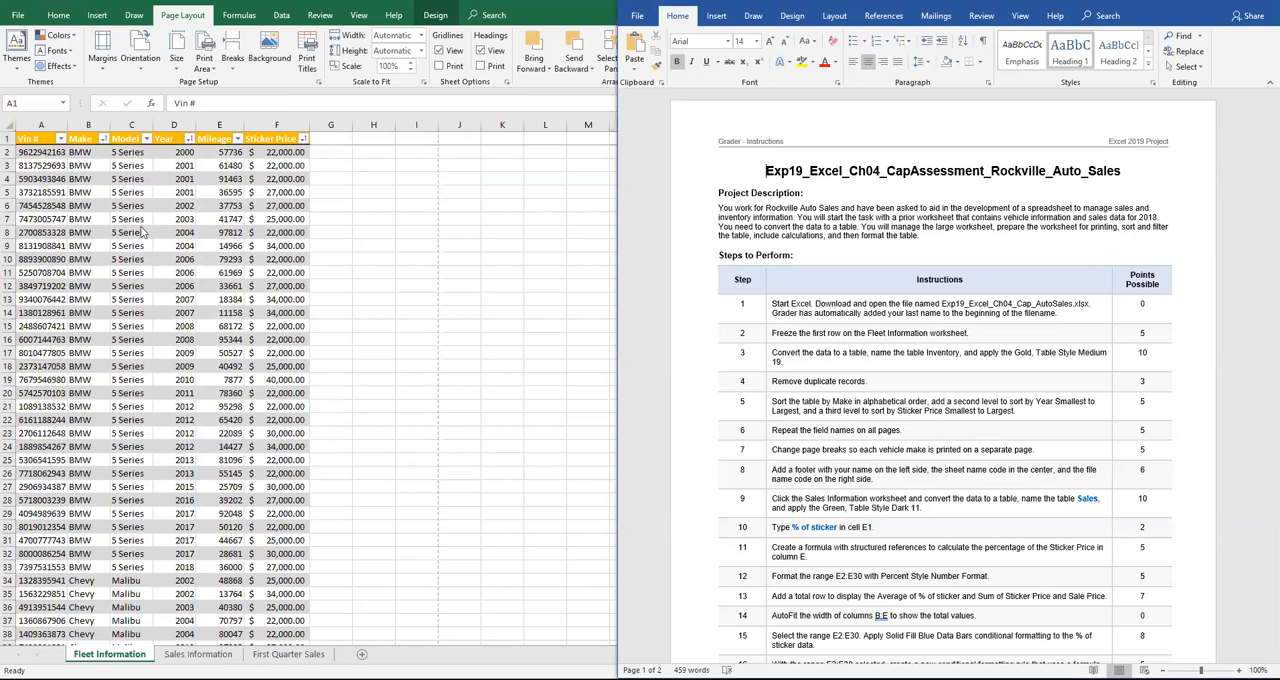
scroll(146, 240, "down", 4)
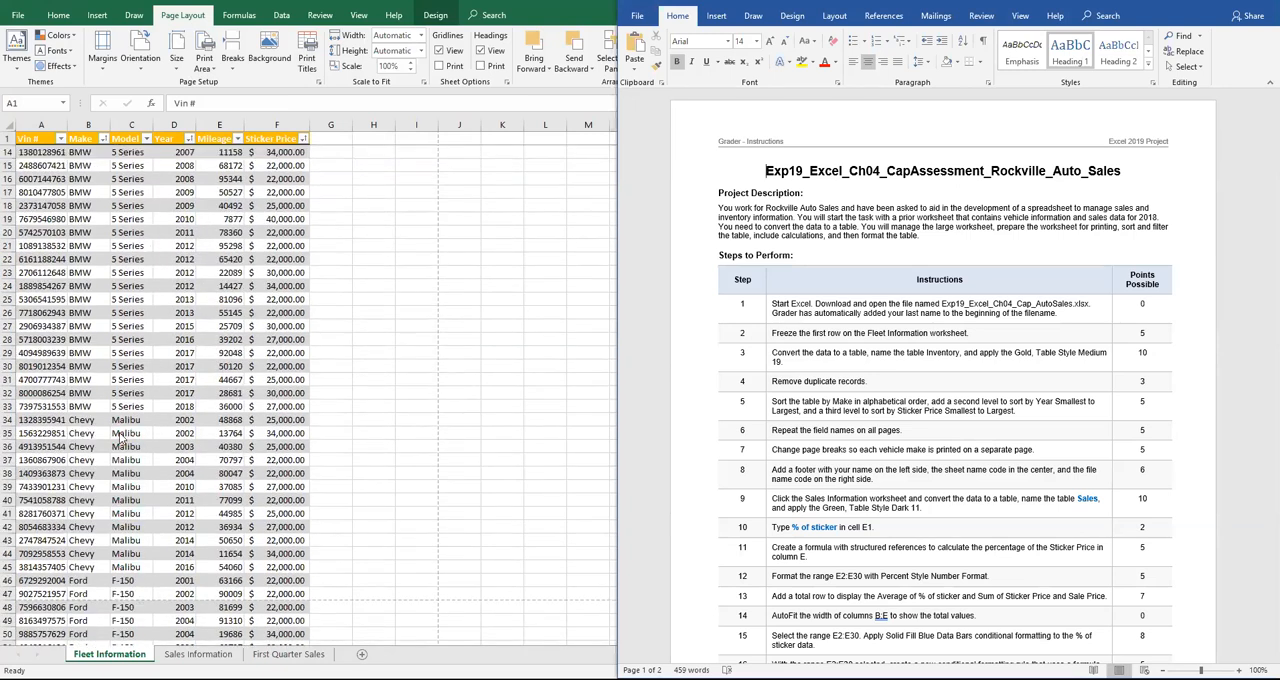
left_click(6, 424)
left_click(8, 420)
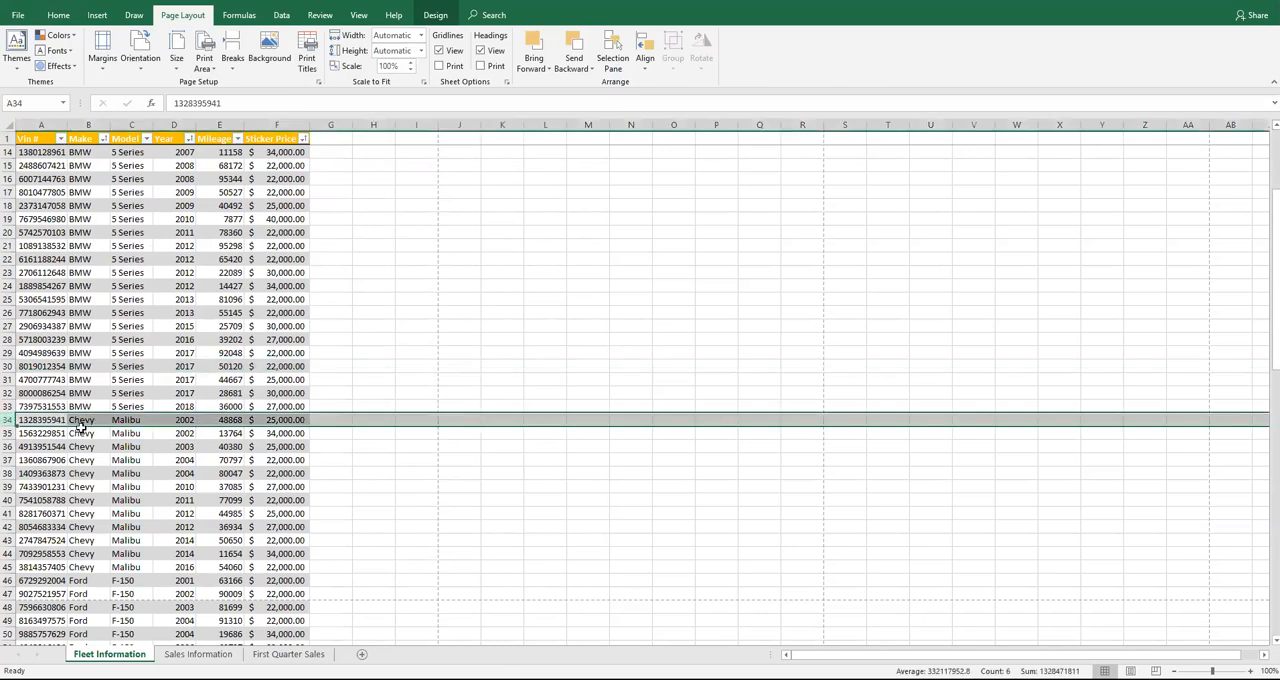
left_click(232, 48)
left_click(262, 84)
Insert a page break above row 46, where the Ford records begin
scroll(213, 413, "down", 2)
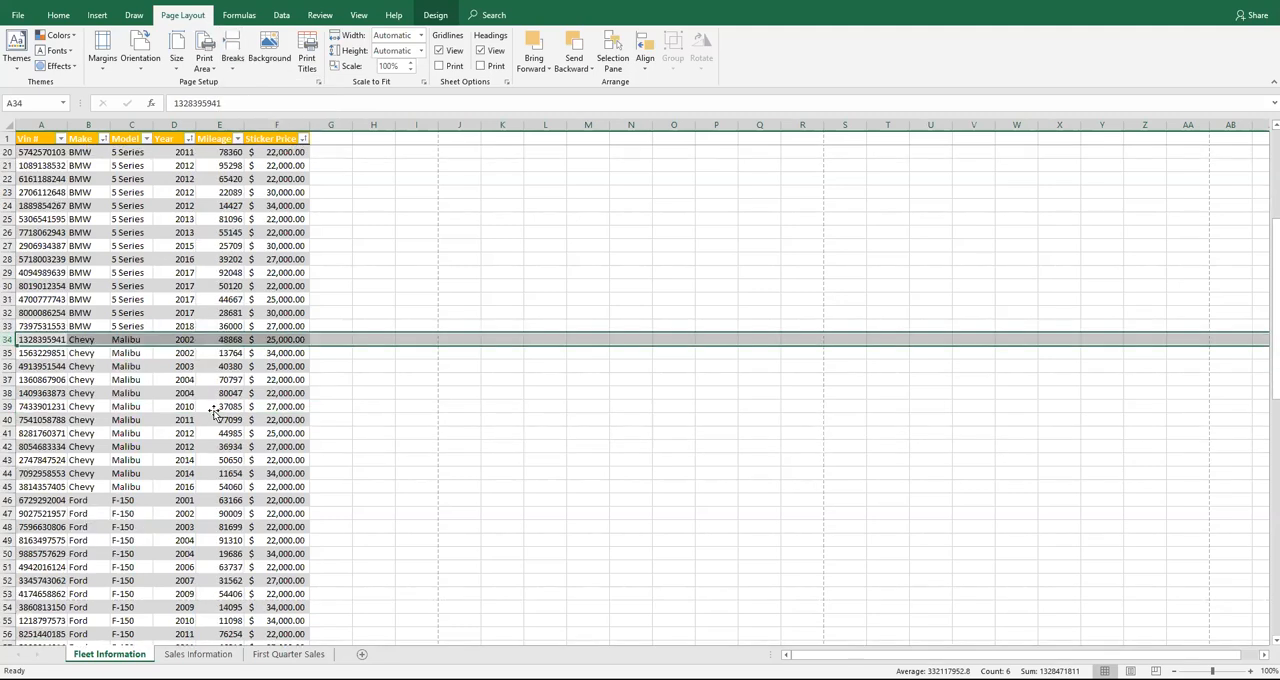
left_click(8, 499)
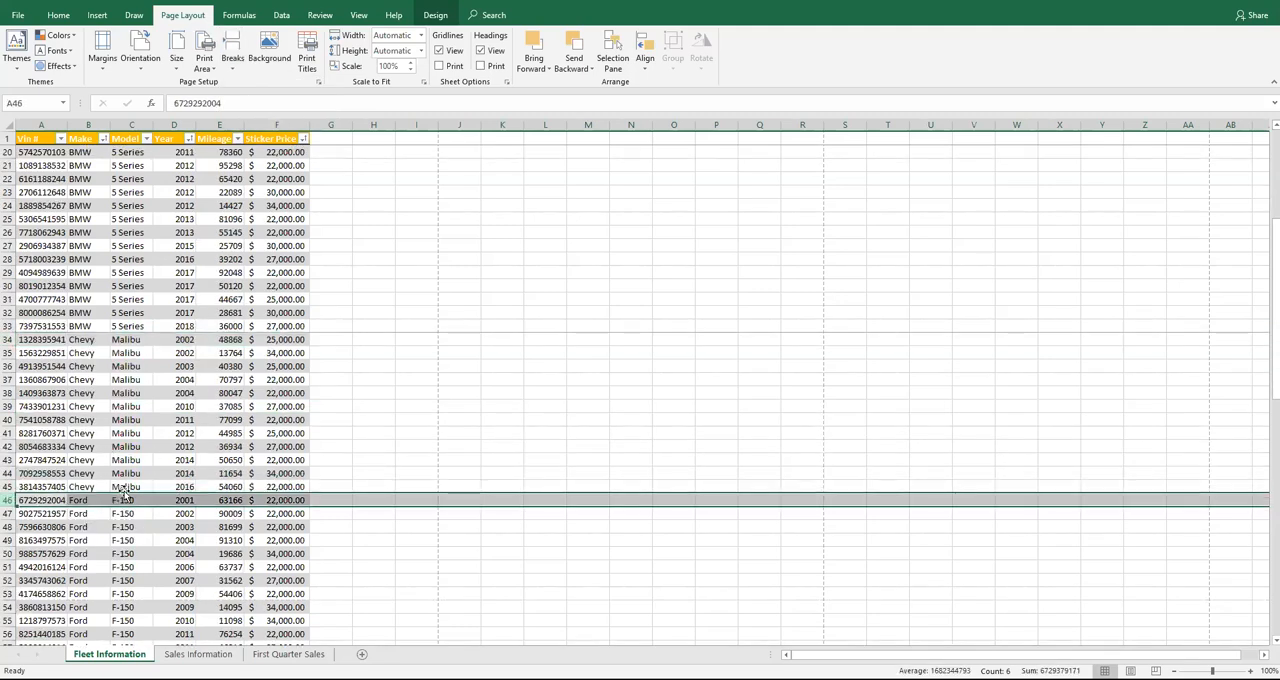
left_click(240, 66)
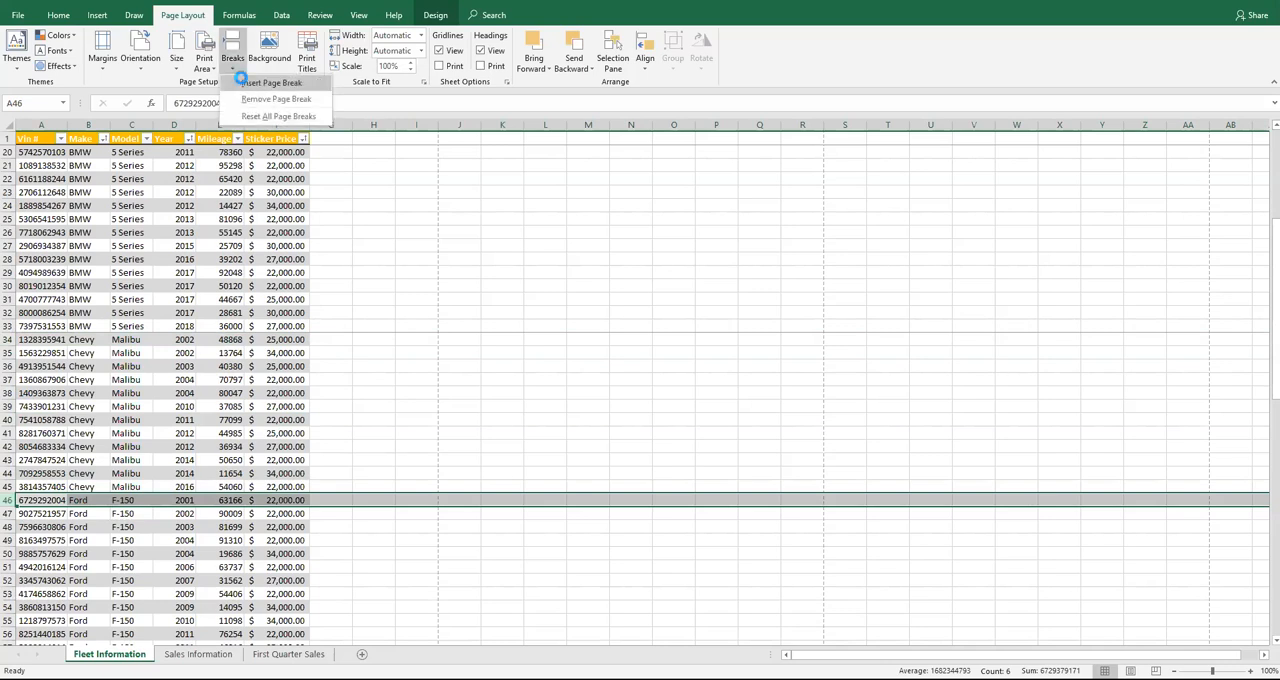
left_click(242, 80)
Insert a page break above row 69, where the Honda records begin
scroll(157, 452, "down", 7)
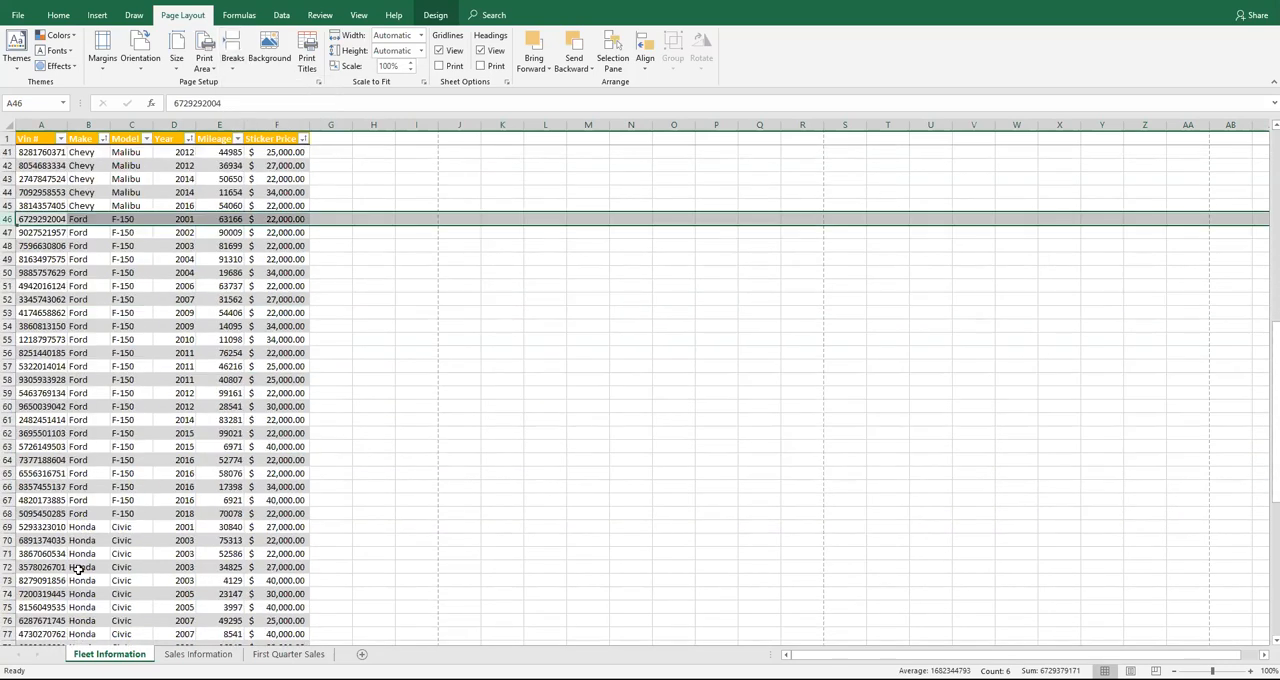
left_click(8, 527)
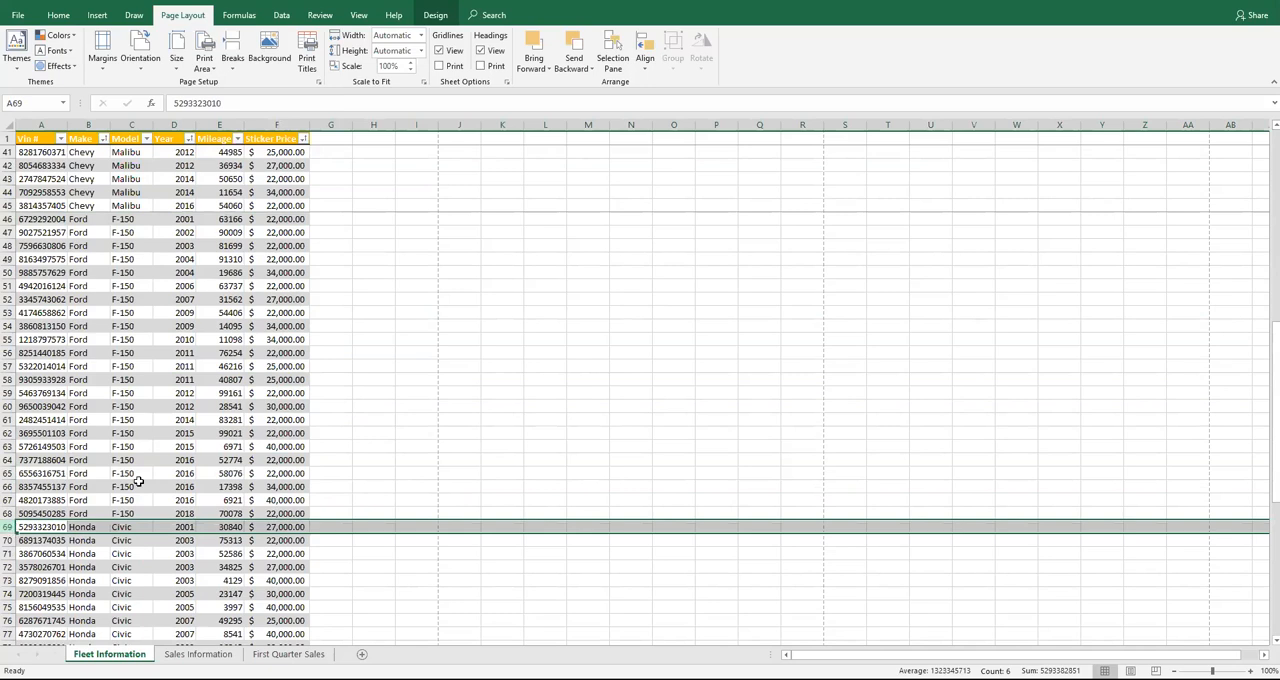
left_click(234, 64)
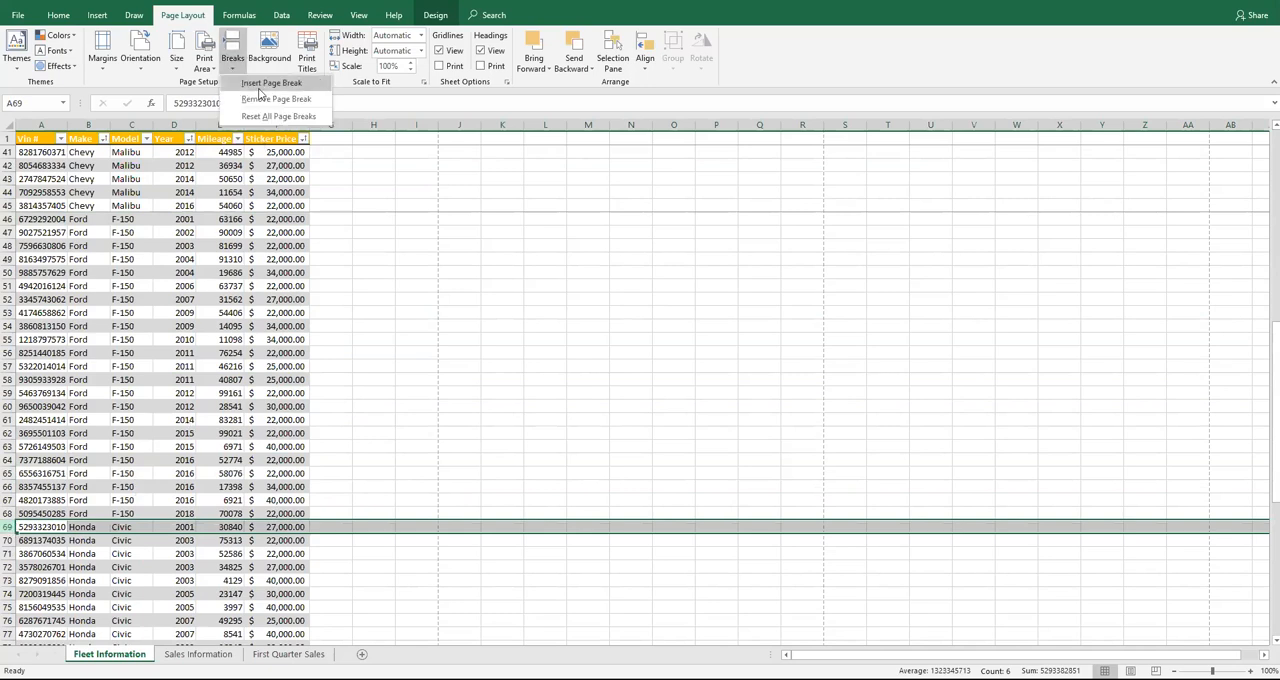
left_click(255, 82)
Insert a page break above row 90, where the Toyota records begin
scroll(229, 410, "down", 8)
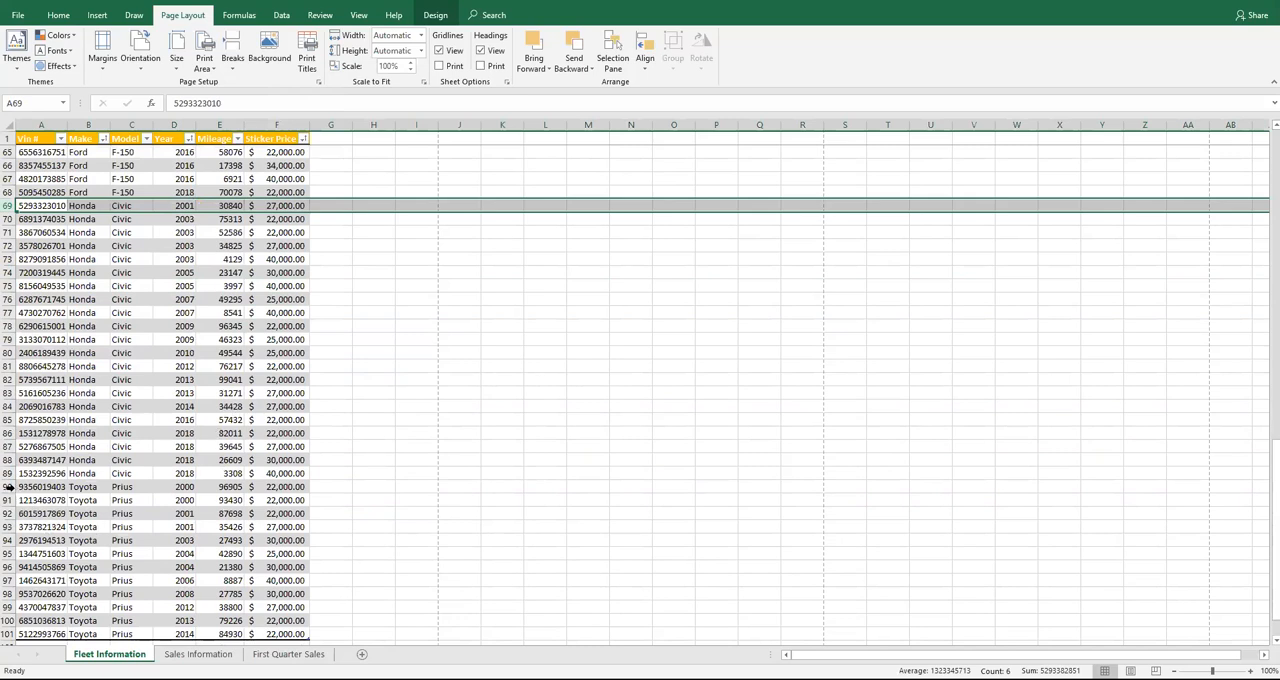
left_click(8, 487)
left_click(237, 70)
left_click(248, 85)
Check in print preview that each vehicle make is on its own page, and return to the worksheet
scroll(220, 425, "down", 2)
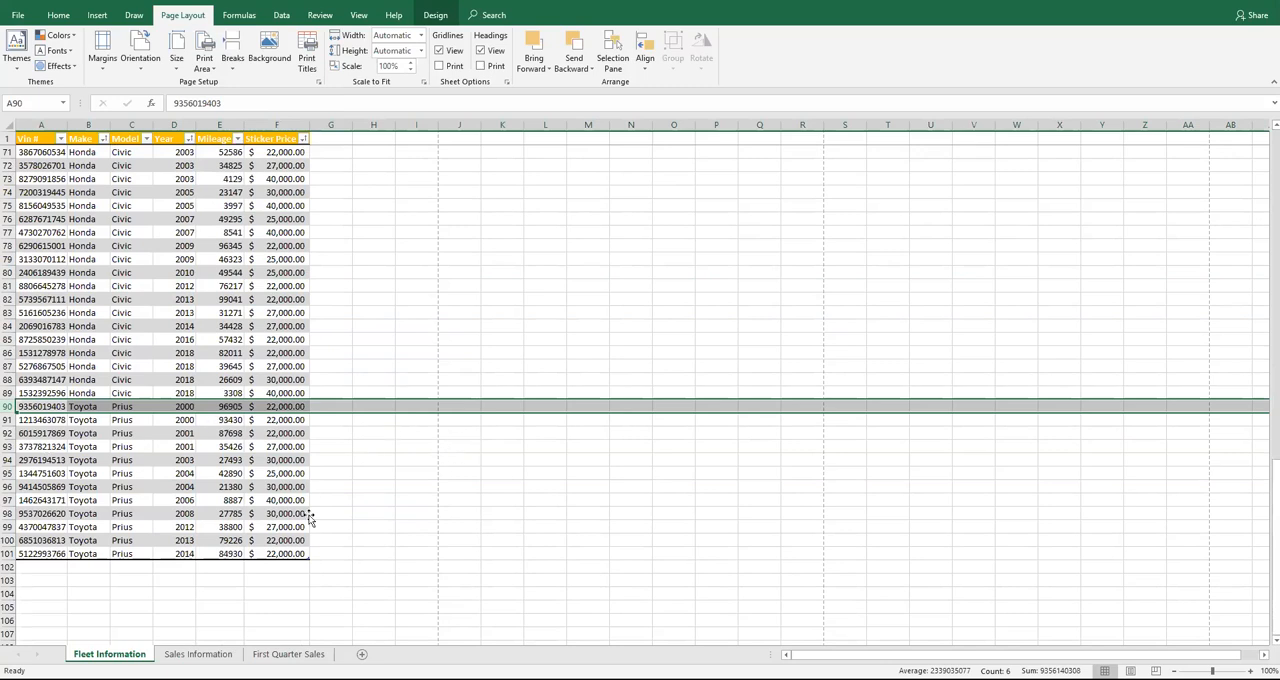
left_click(18, 15)
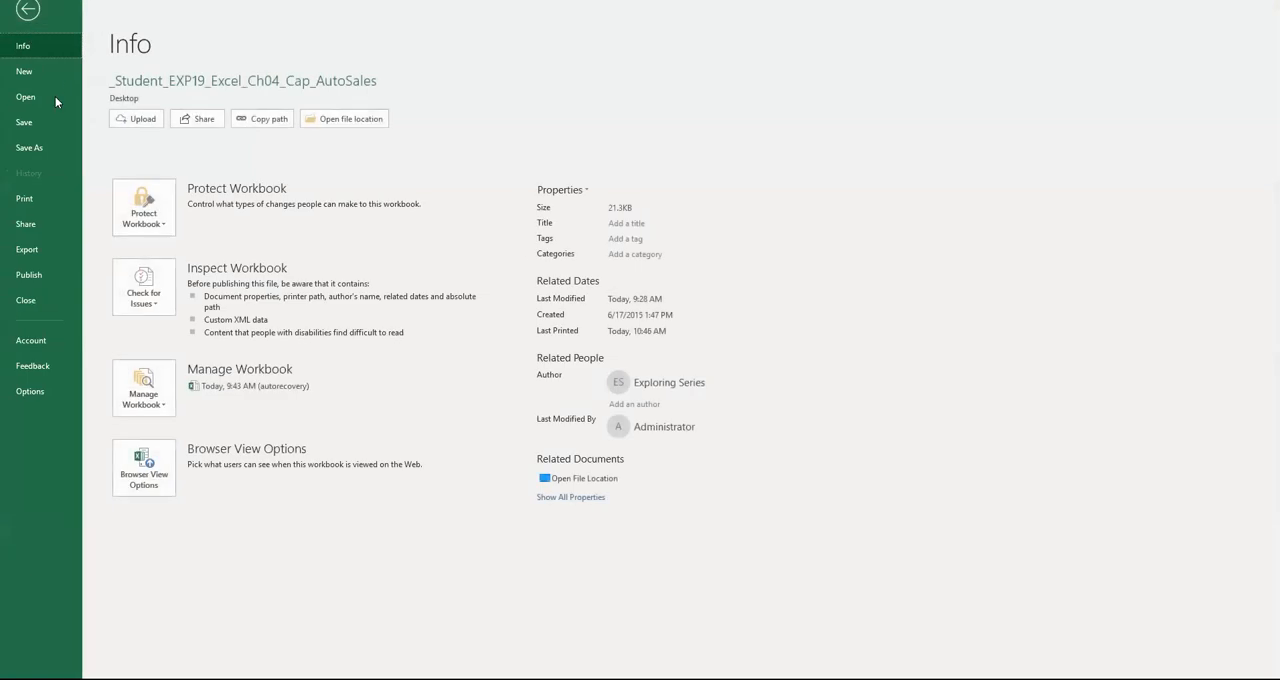
left_click(38, 195)
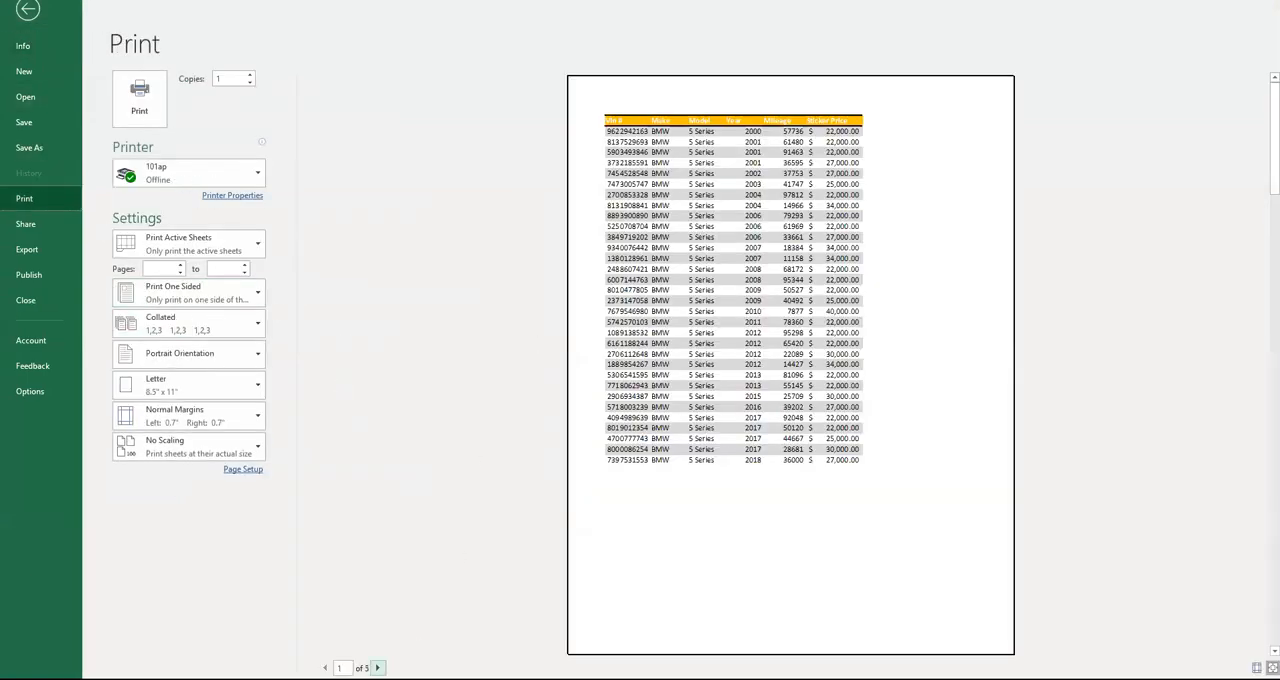
left_click(377, 667)
left_click(377, 667)
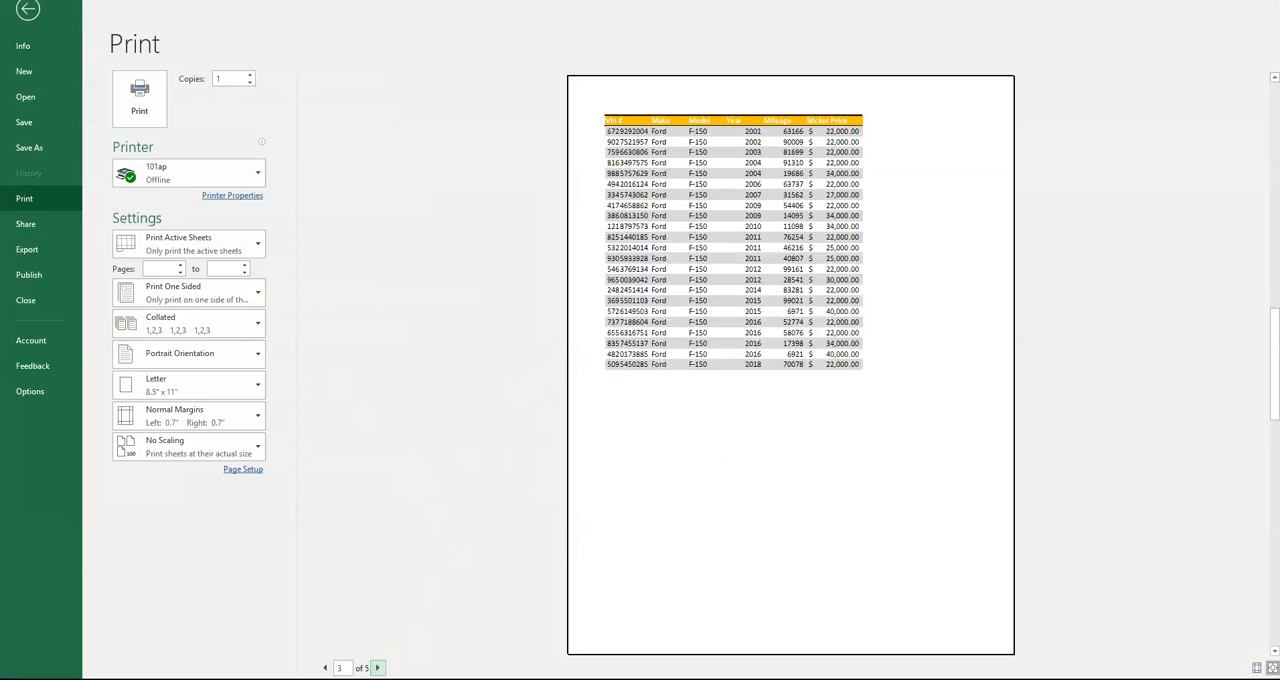
left_click(28, 10)
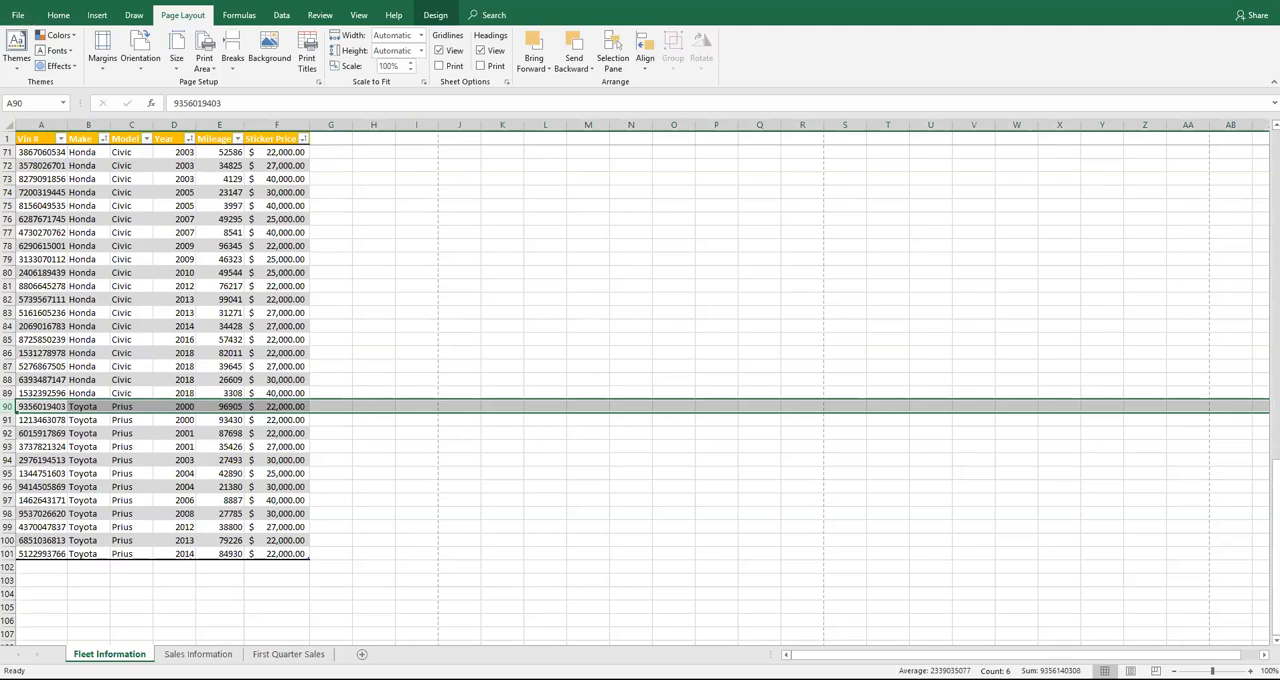
key("alt+Tab")
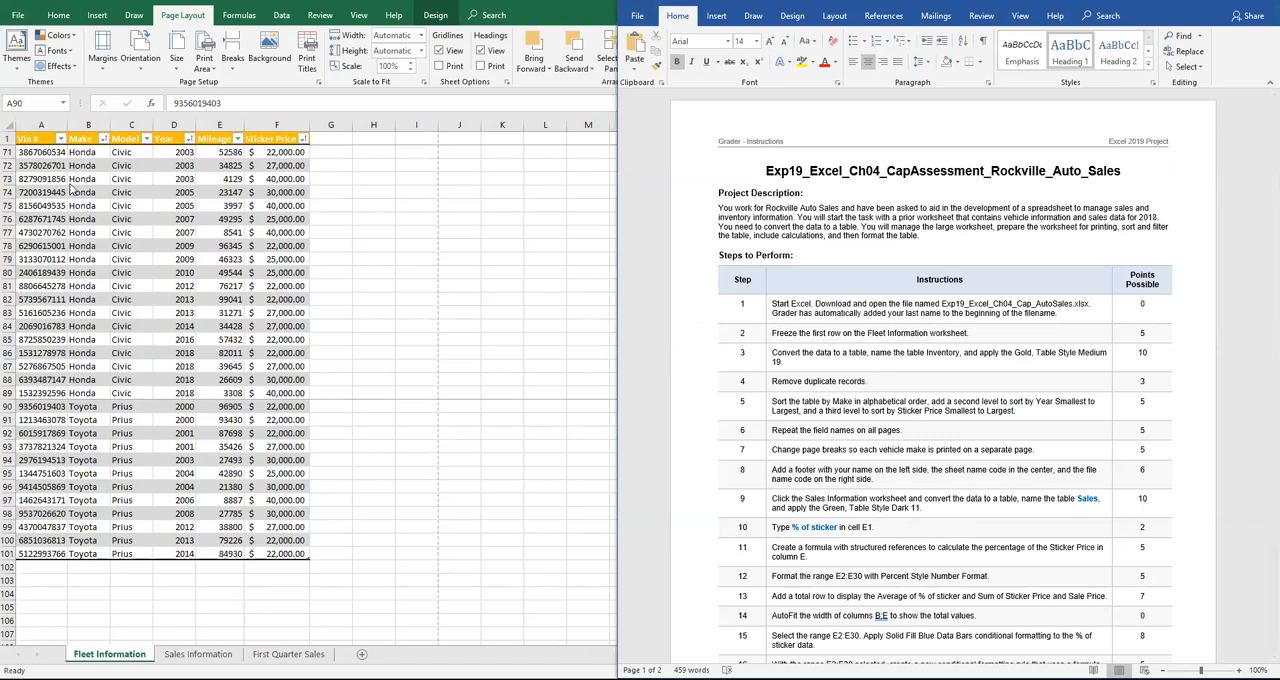
left_click(94, 21)
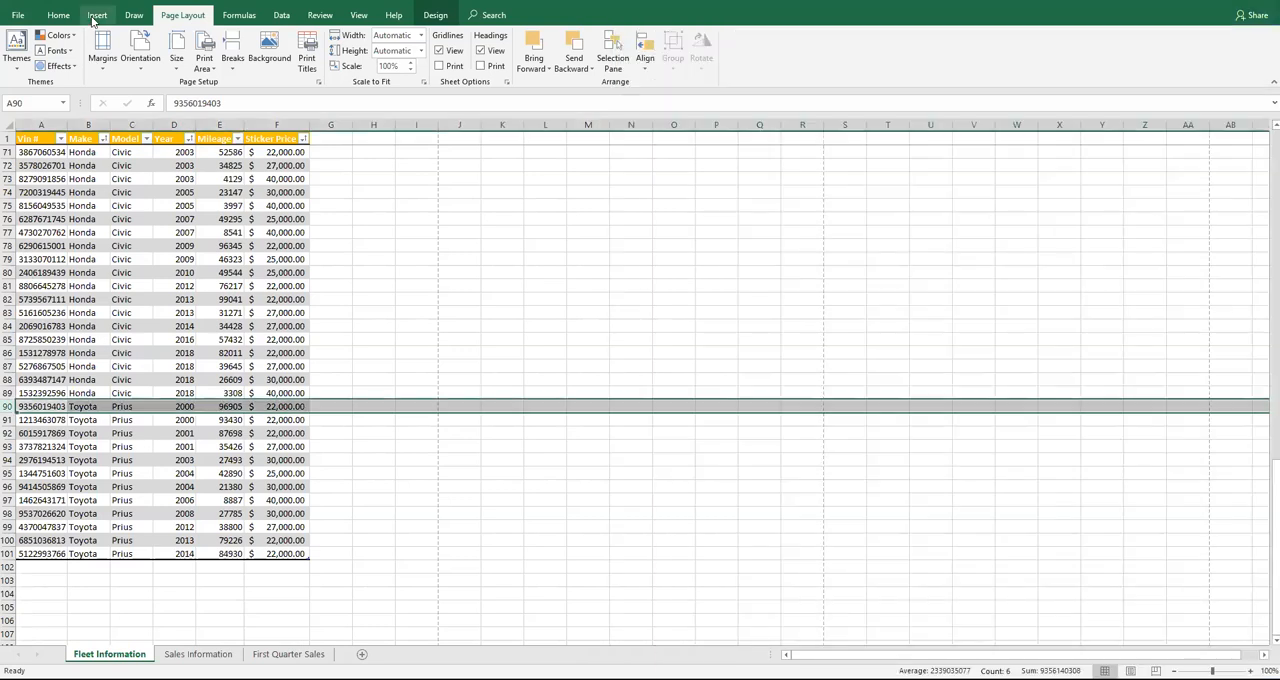
left_click(96, 16)
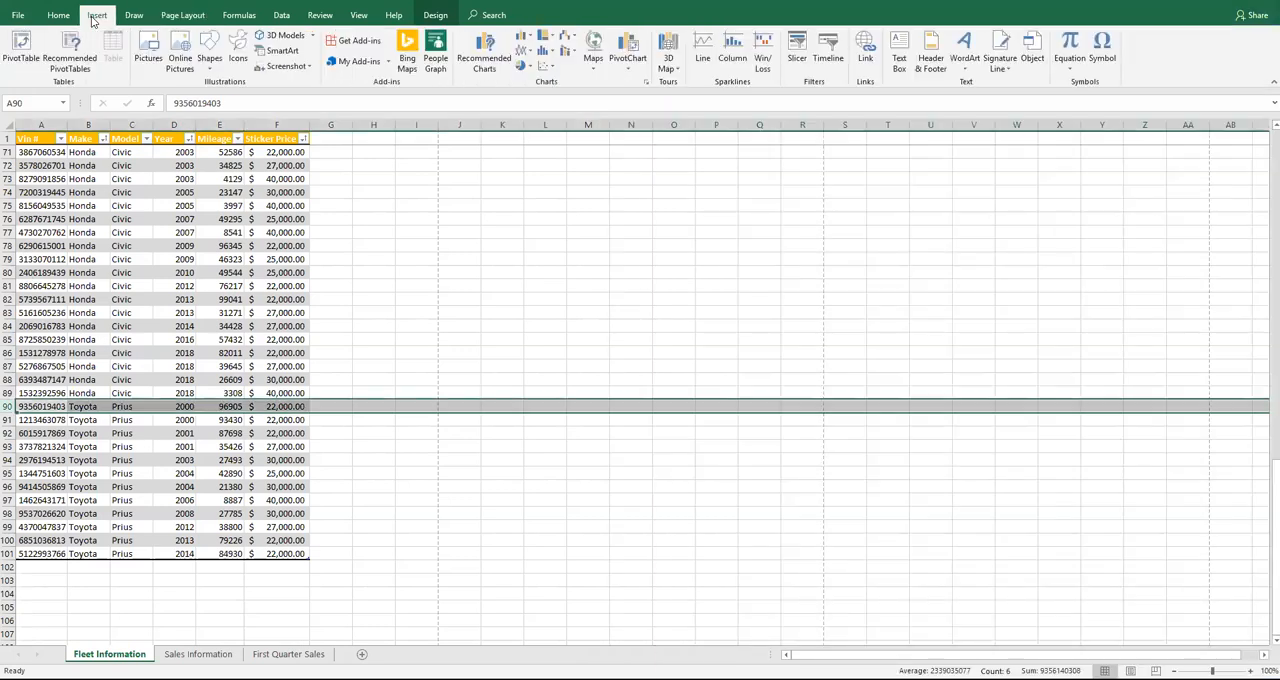
left_click(938, 66)
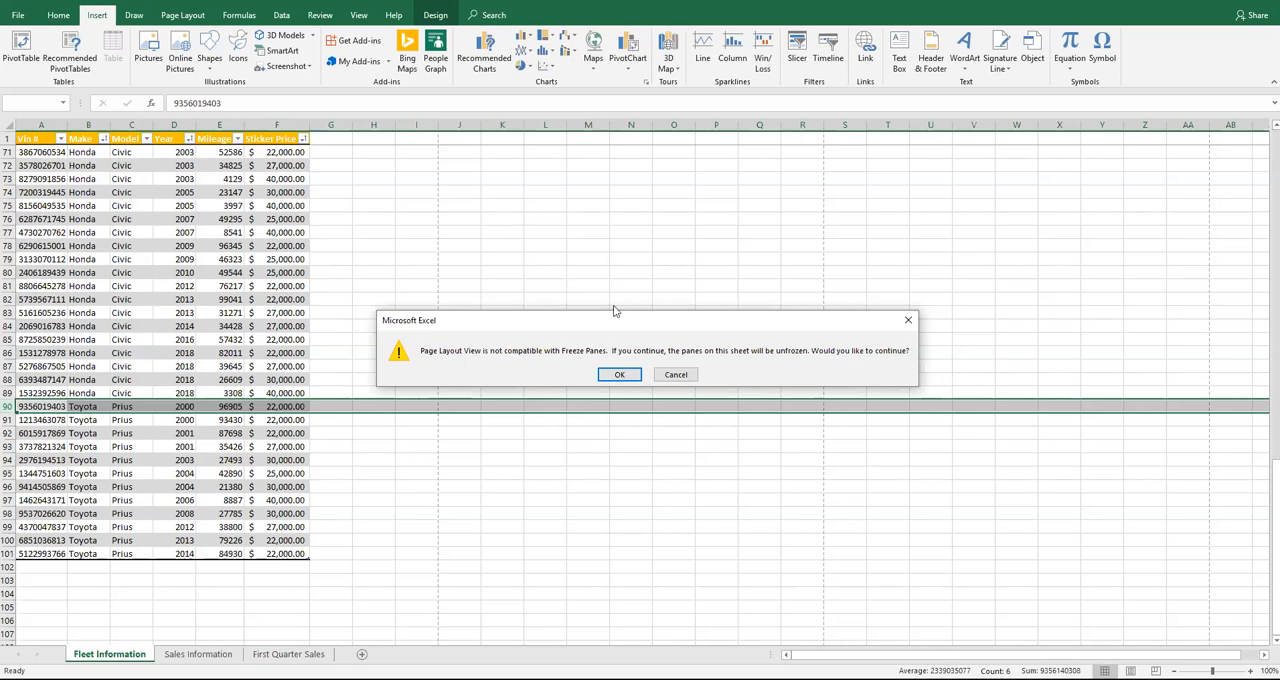
left_click(676, 374)
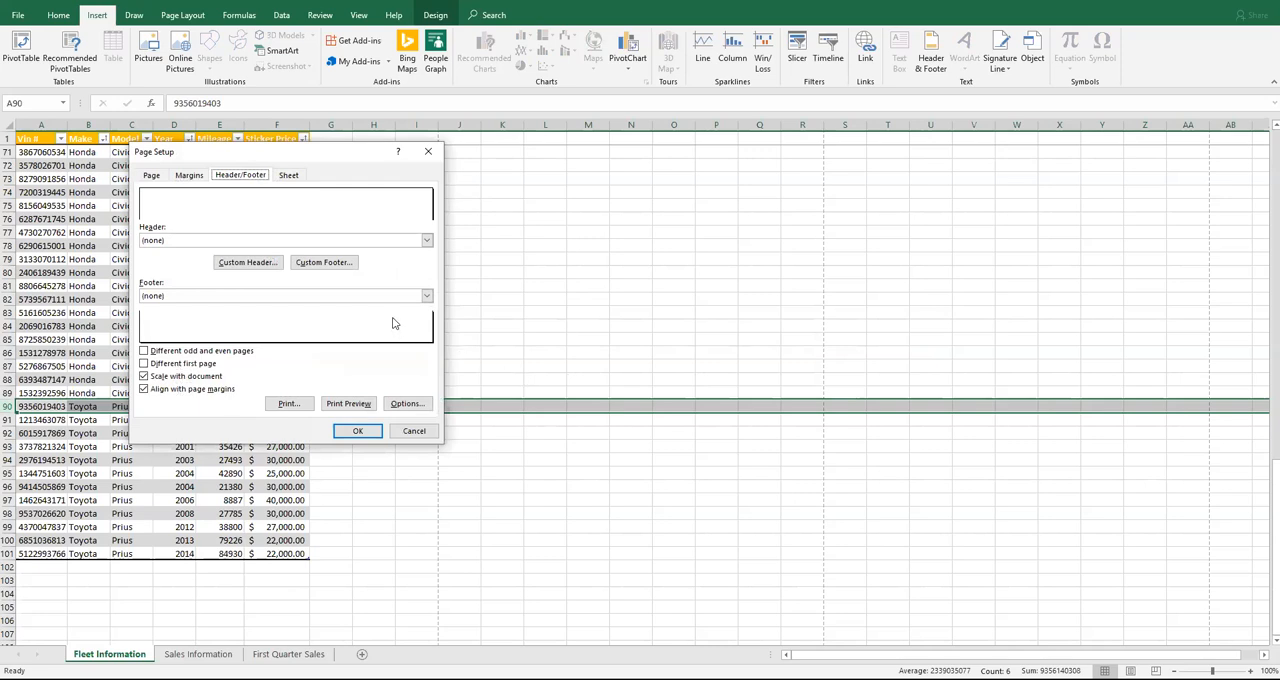
left_click(414, 431)
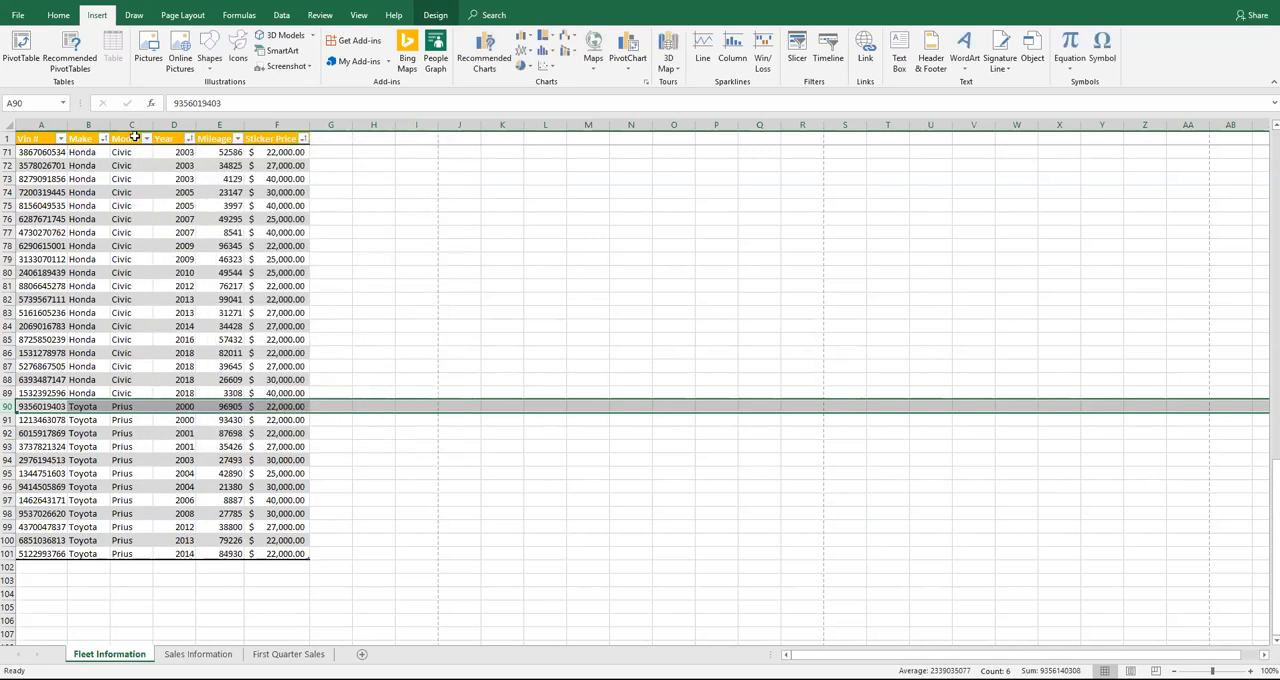
Add a custom footer to Fleet Information with the student's name on the left, sheet name code centered and file name code on the right
left_click(16, 16)
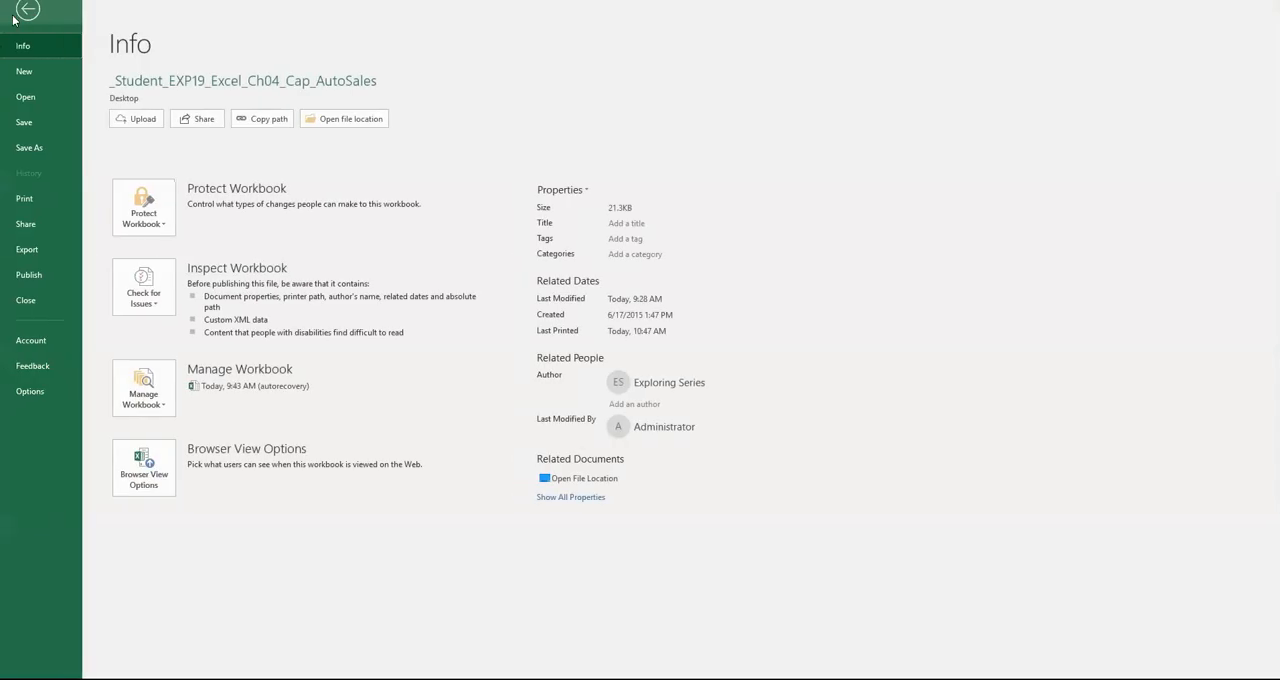
left_click(22, 200)
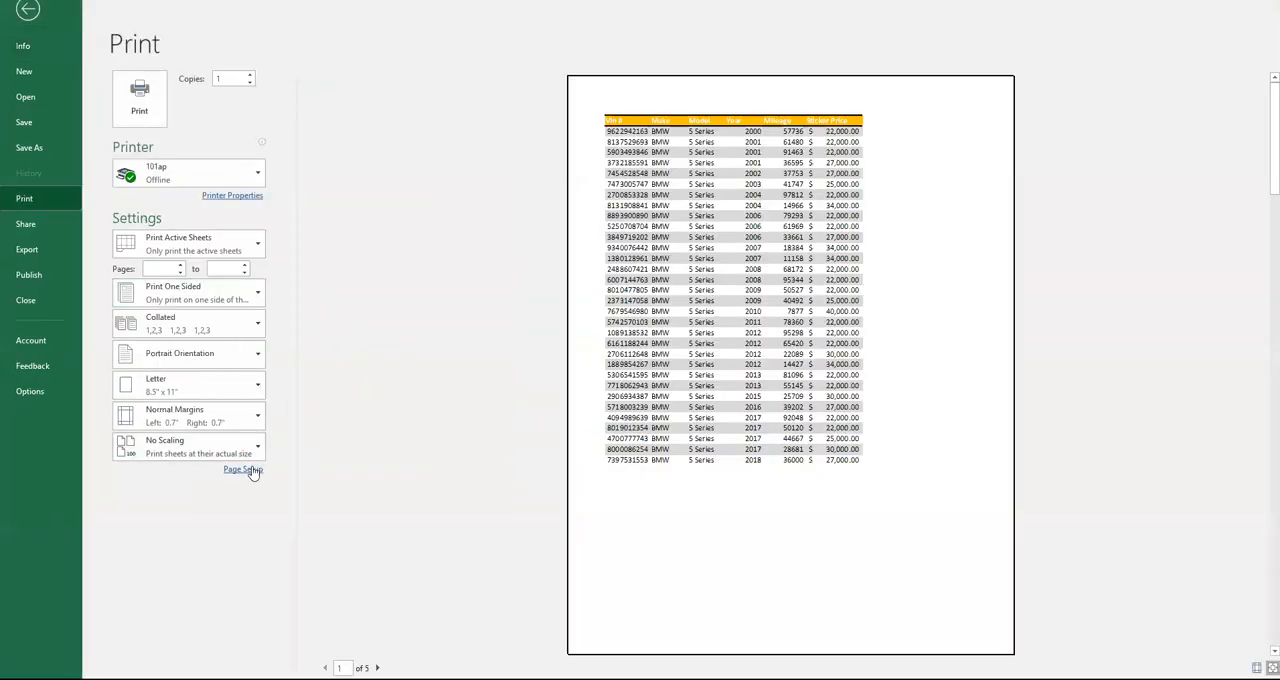
left_click(243, 470)
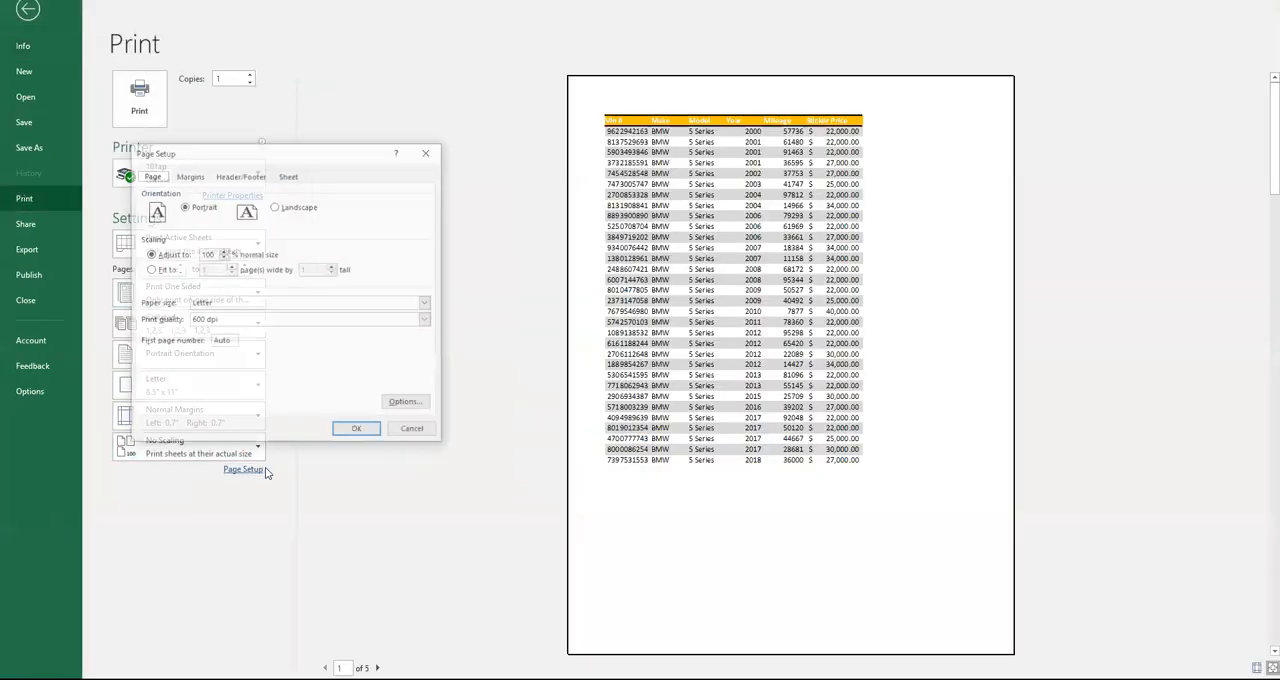
left_click(251, 175)
left_click(324, 265)
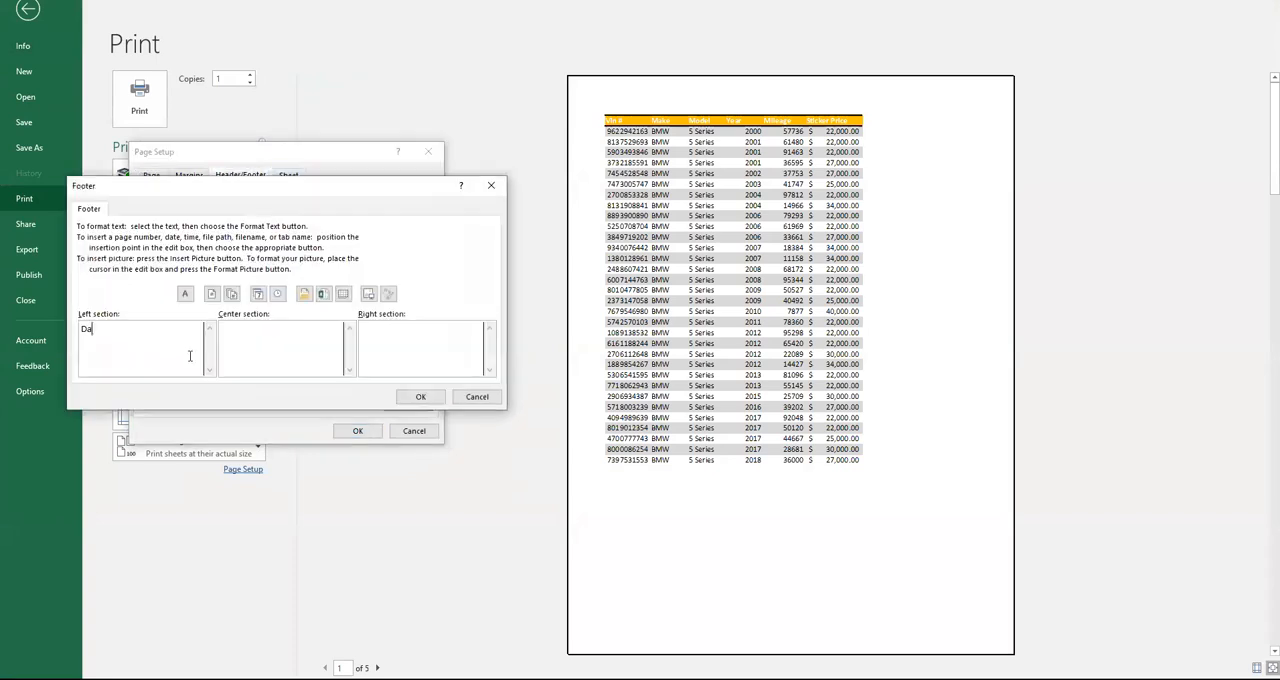
left_click(270, 330)
left_click(343, 295)
left_click(323, 293)
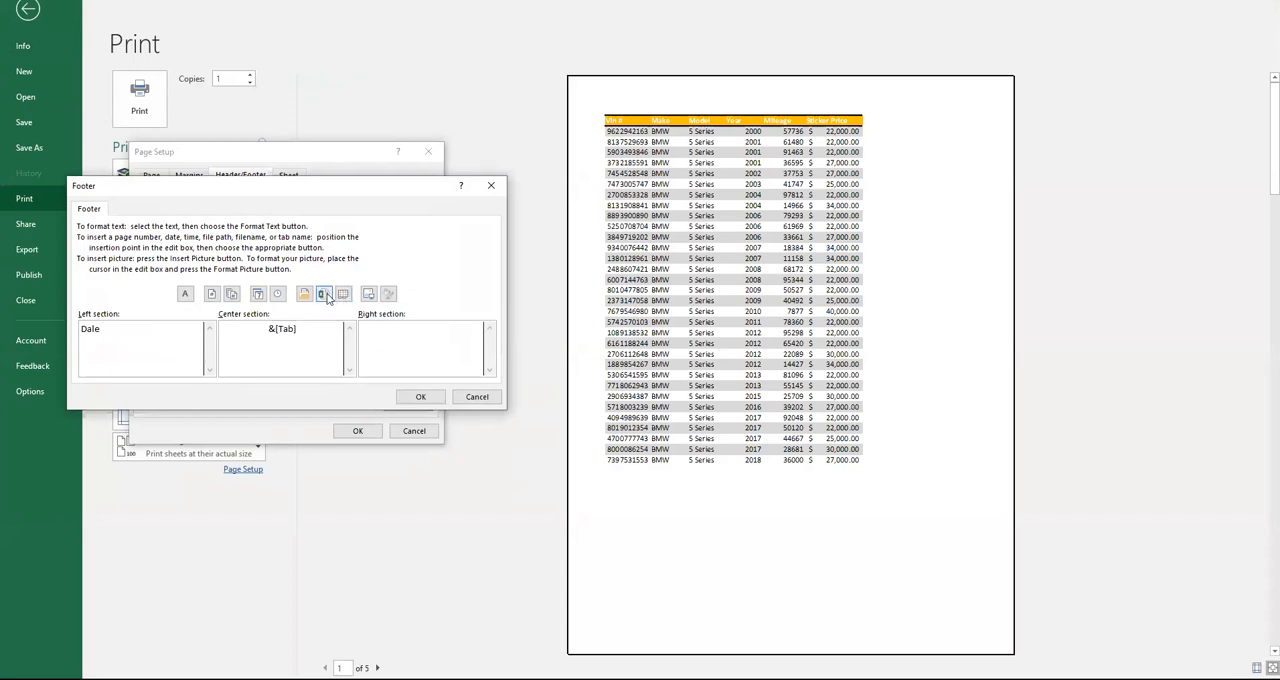
left_click(421, 398)
left_click(366, 432)
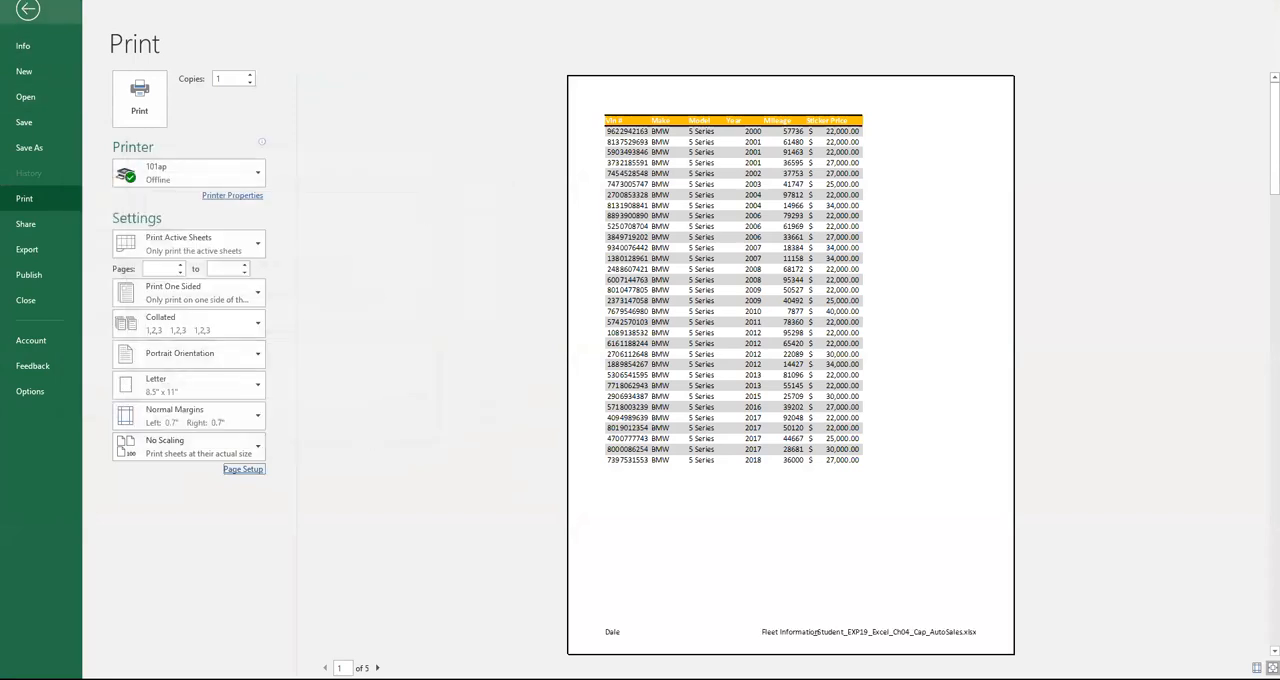
left_click(28, 10)
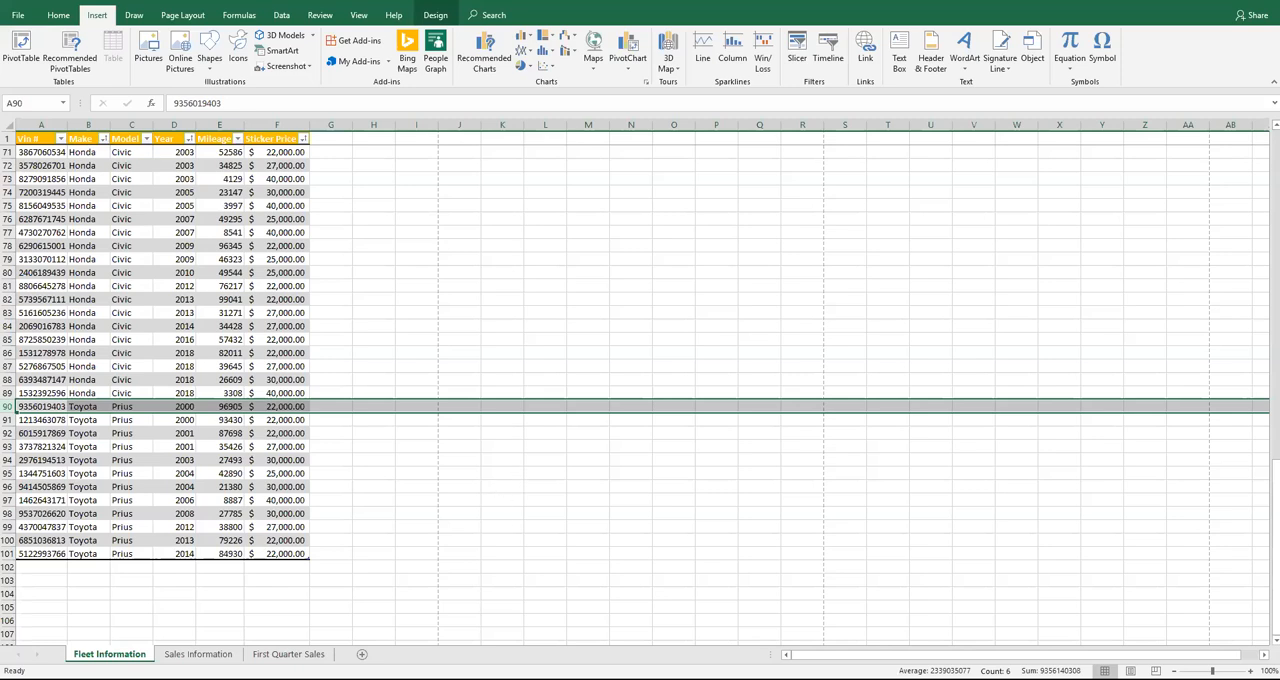
Convert the Sales Information data in A1:D30 to a table with headers, using Green, Table Style Dark 11
key("alt+Tab")
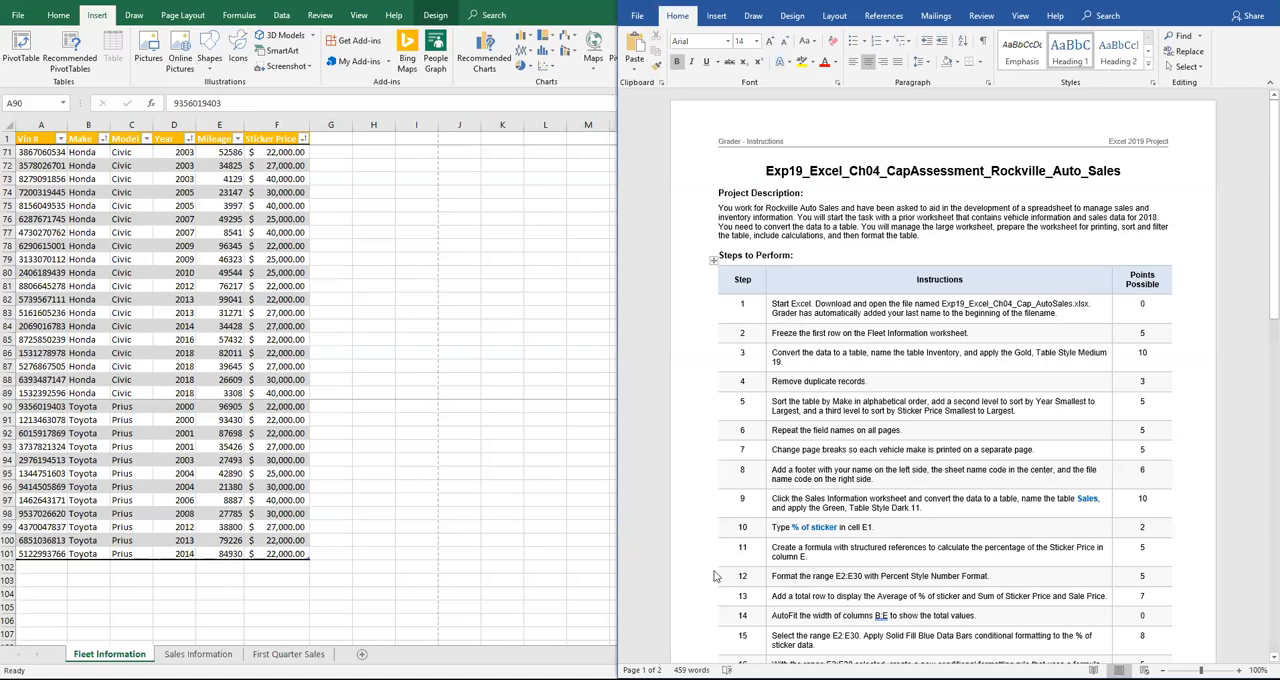
left_click(203, 655)
left_click(198, 655)
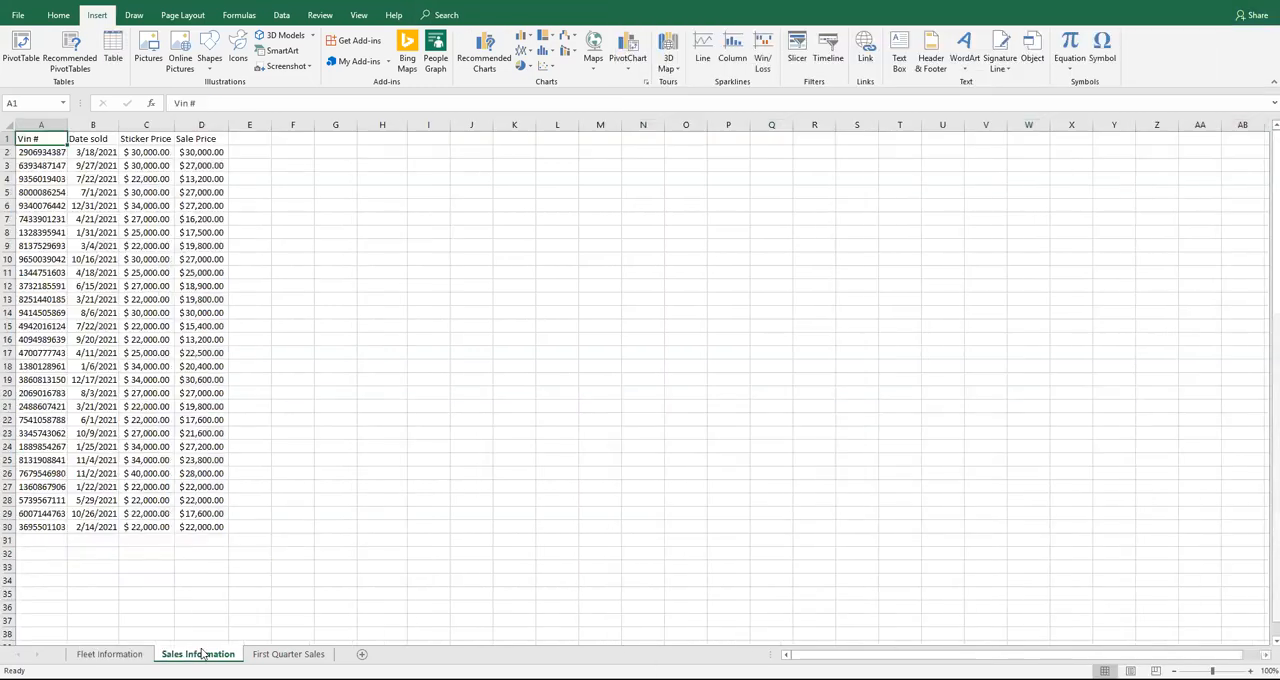
left_click_drag(34, 138, 186, 527)
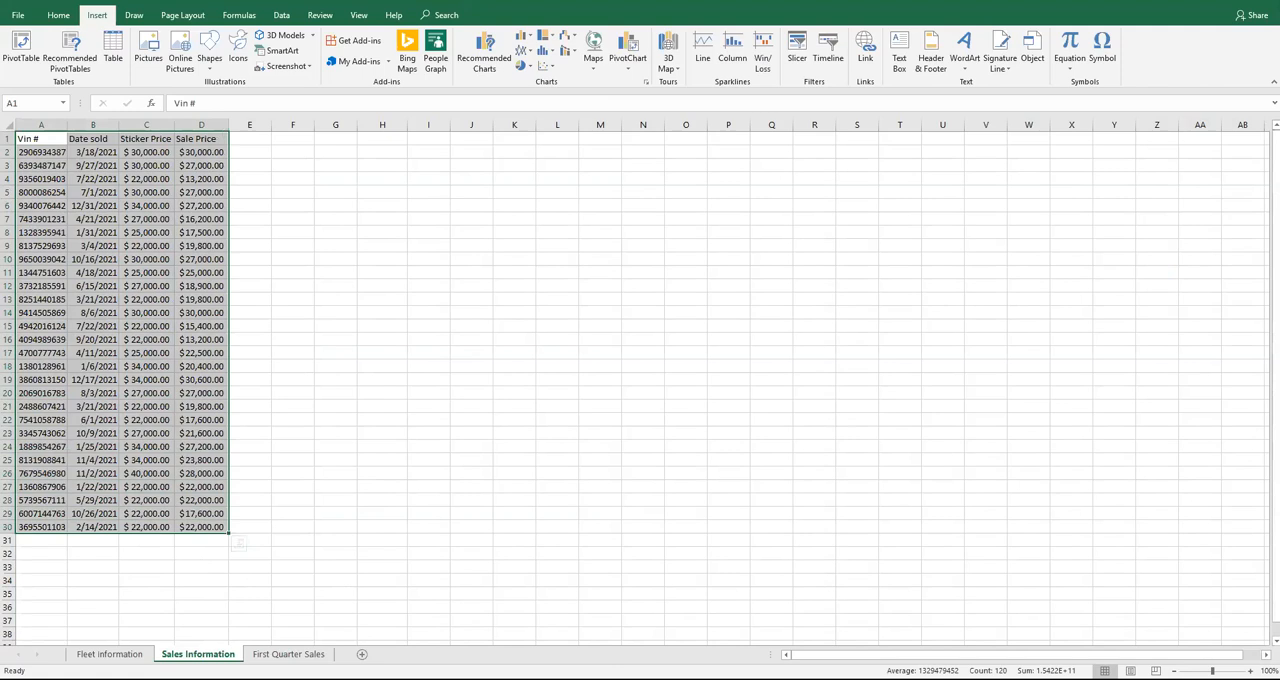
key("alt+Tab")
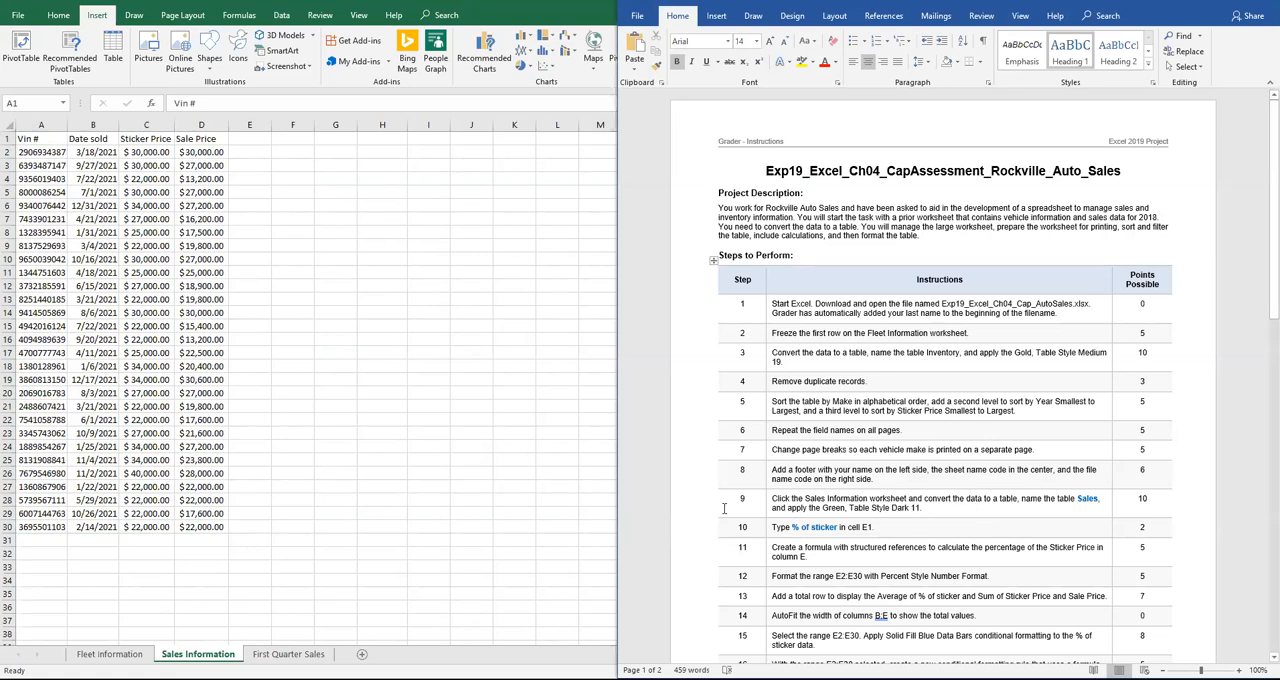
left_click(211, 494)
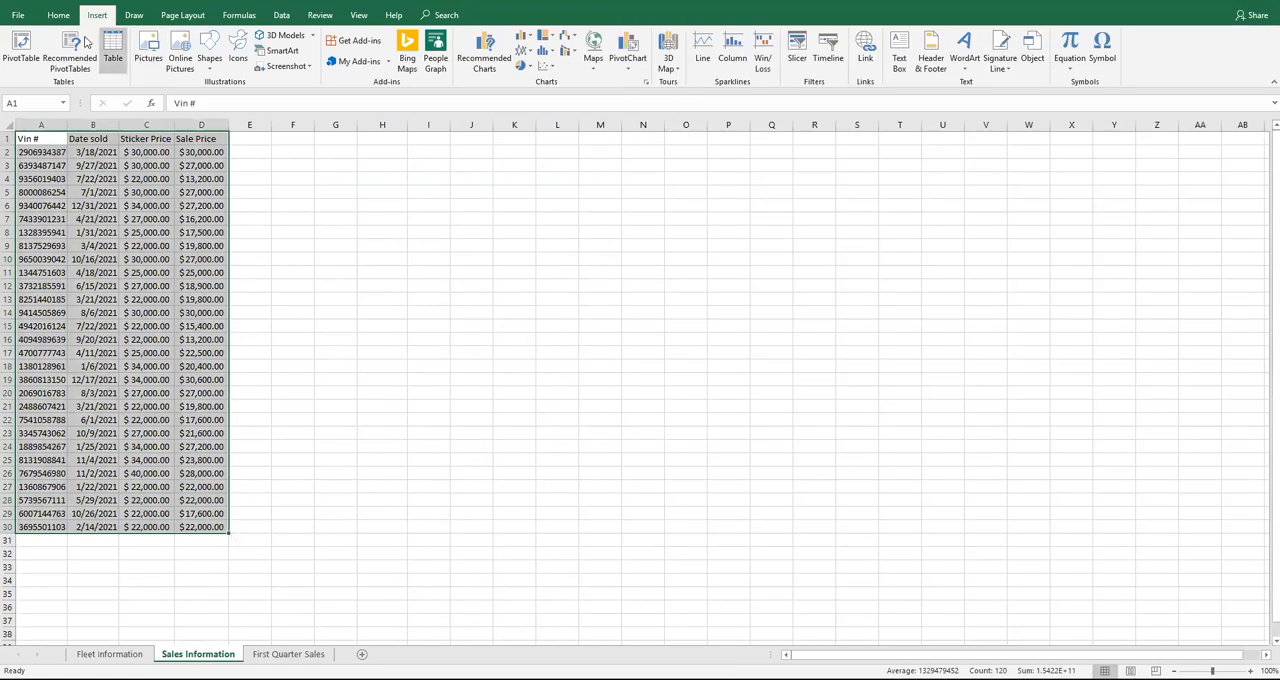
left_click(58, 15)
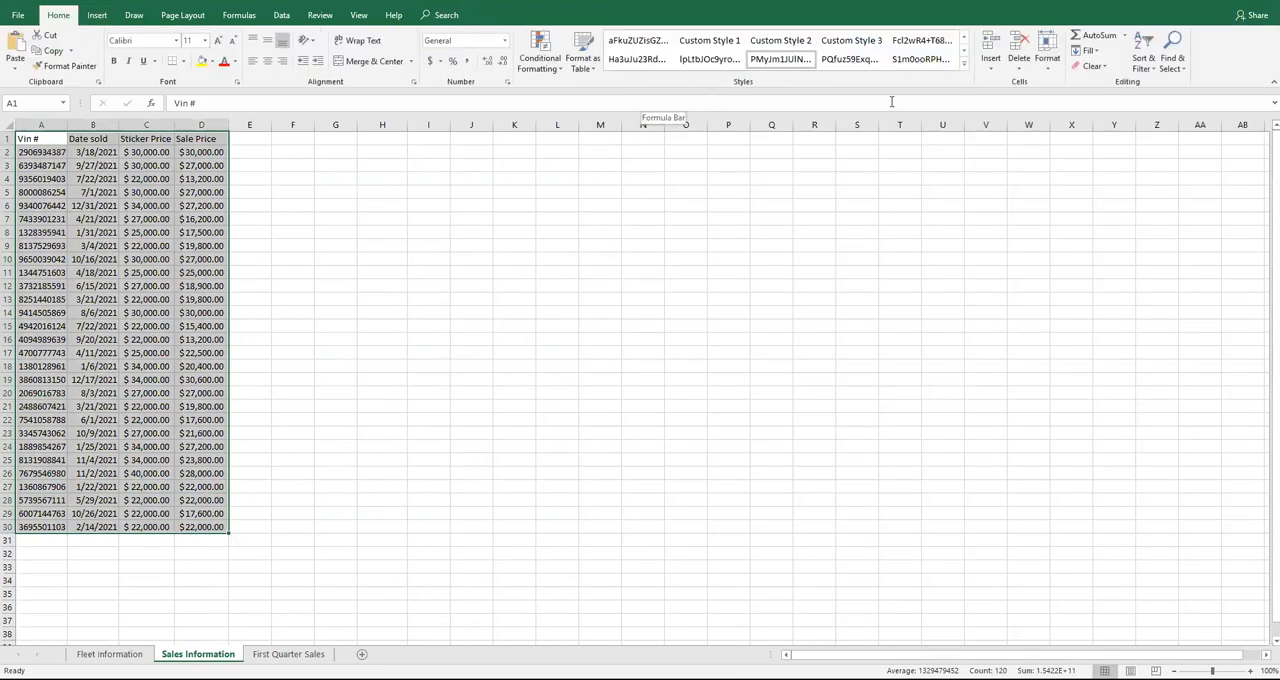
left_click(585, 58)
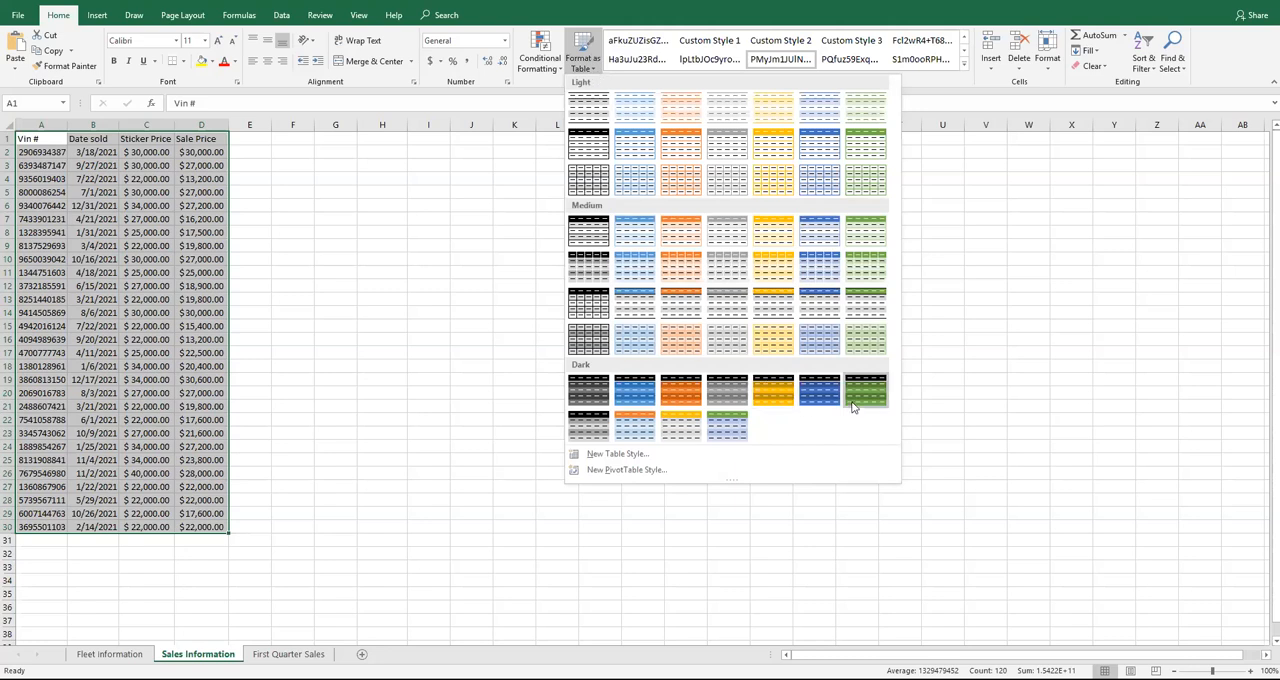
left_click(729, 431)
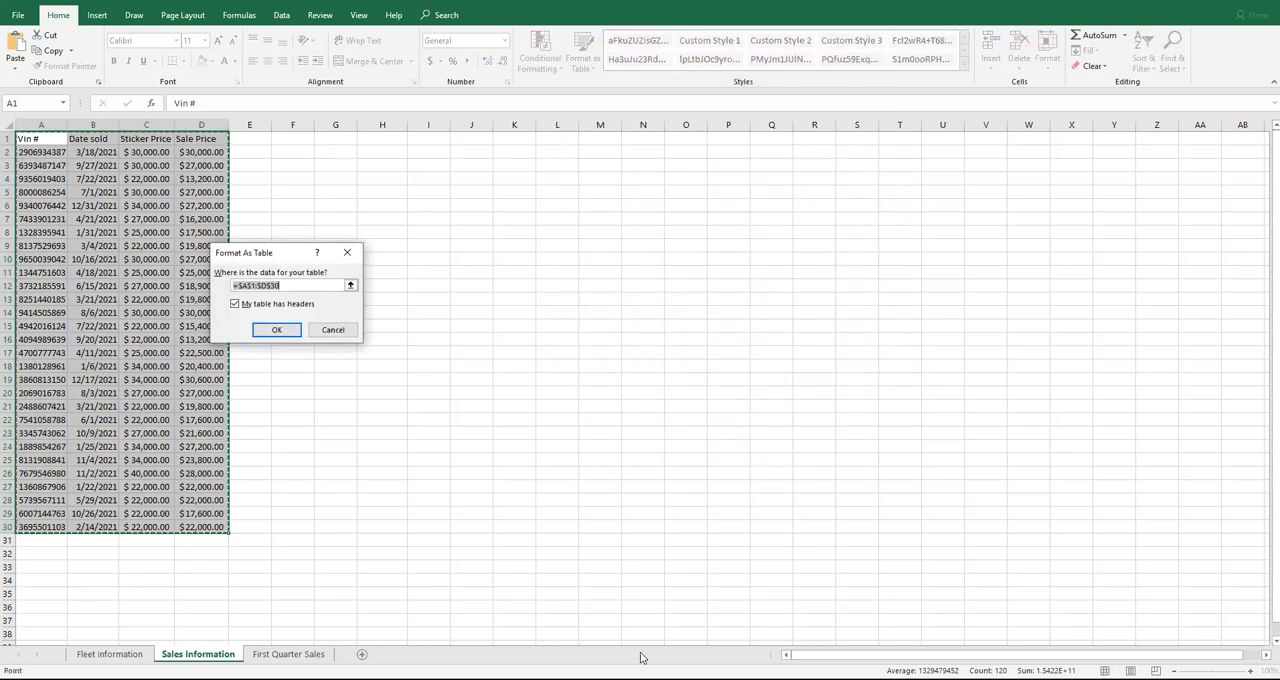
left_click(277, 330)
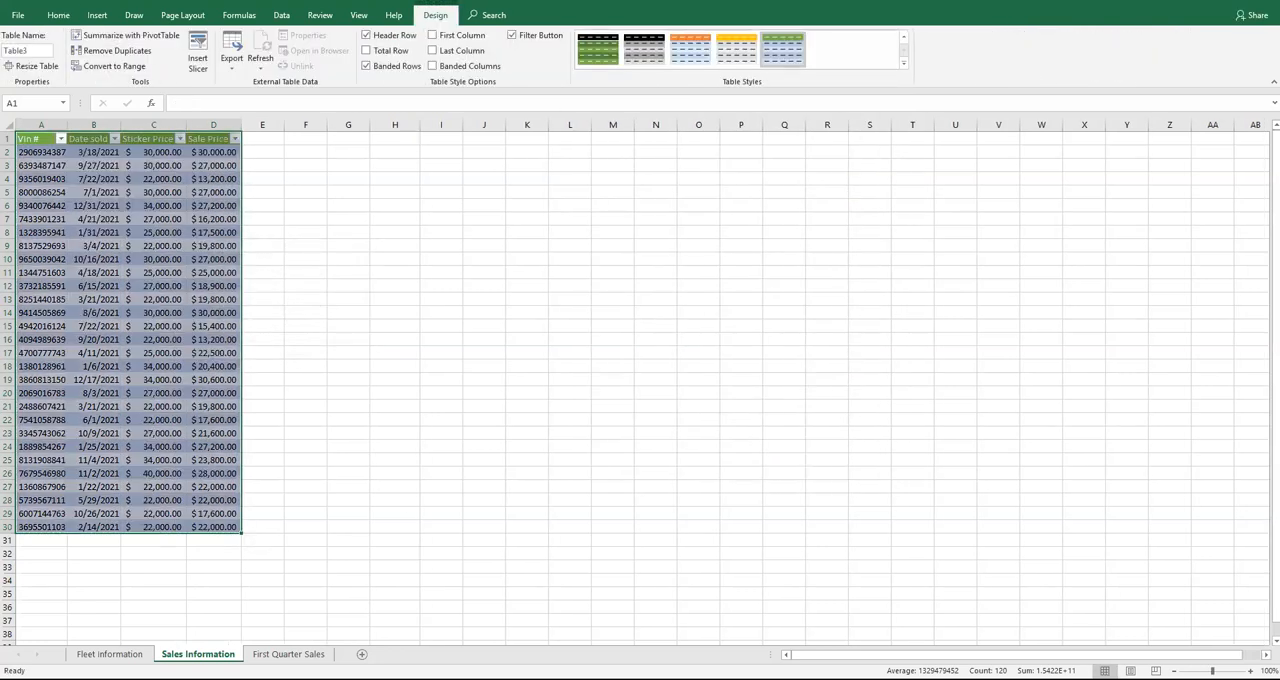
Check the instructions for the table names and rename the Fleet Information worksheet's table as Inventory
key("alt+Tab")
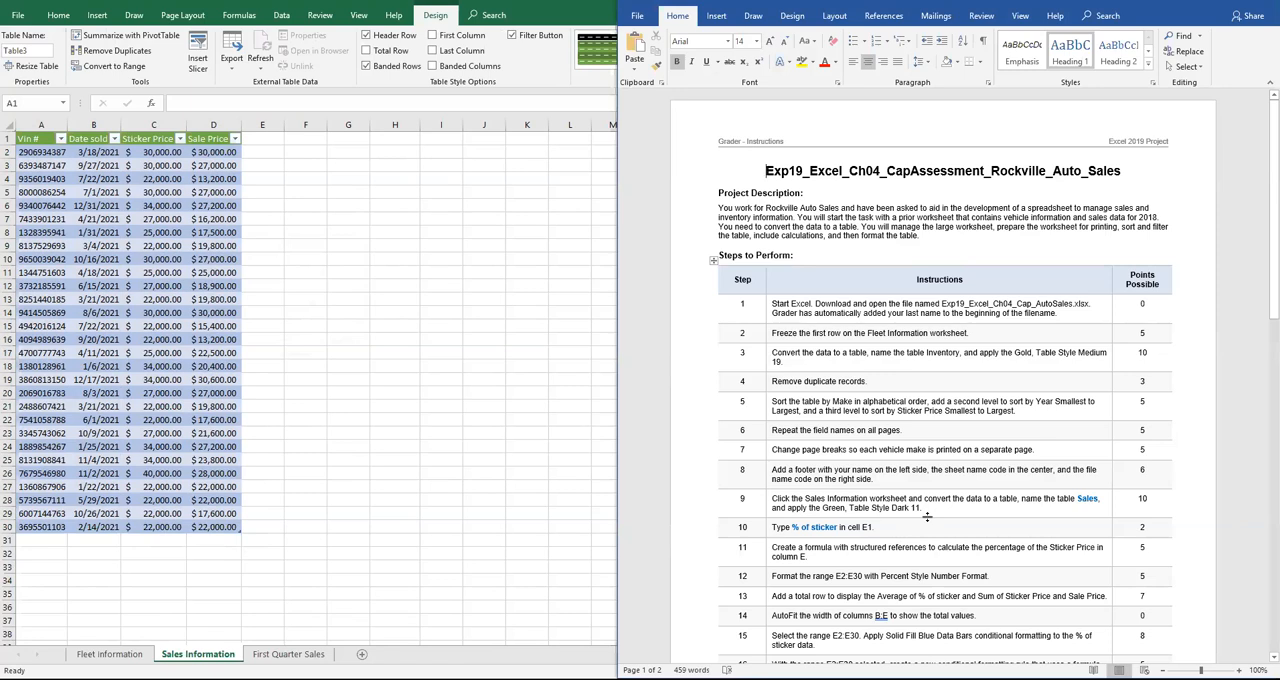
left_click(896, 507)
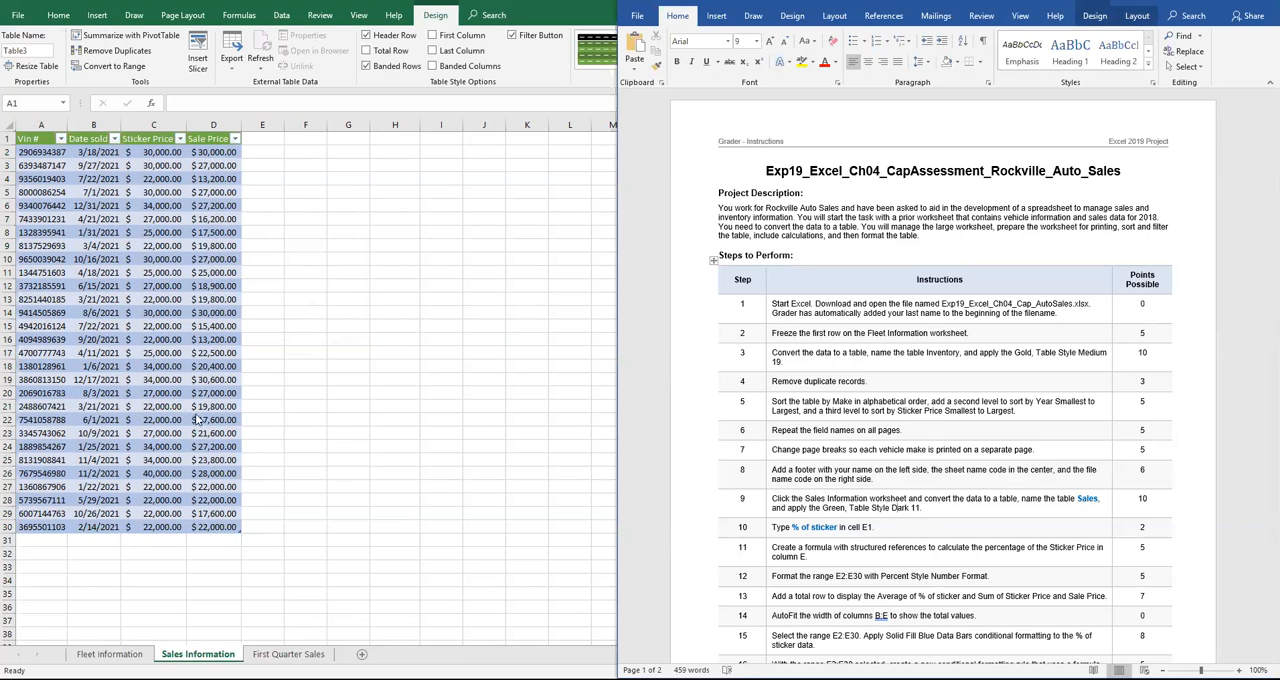
left_click(113, 654)
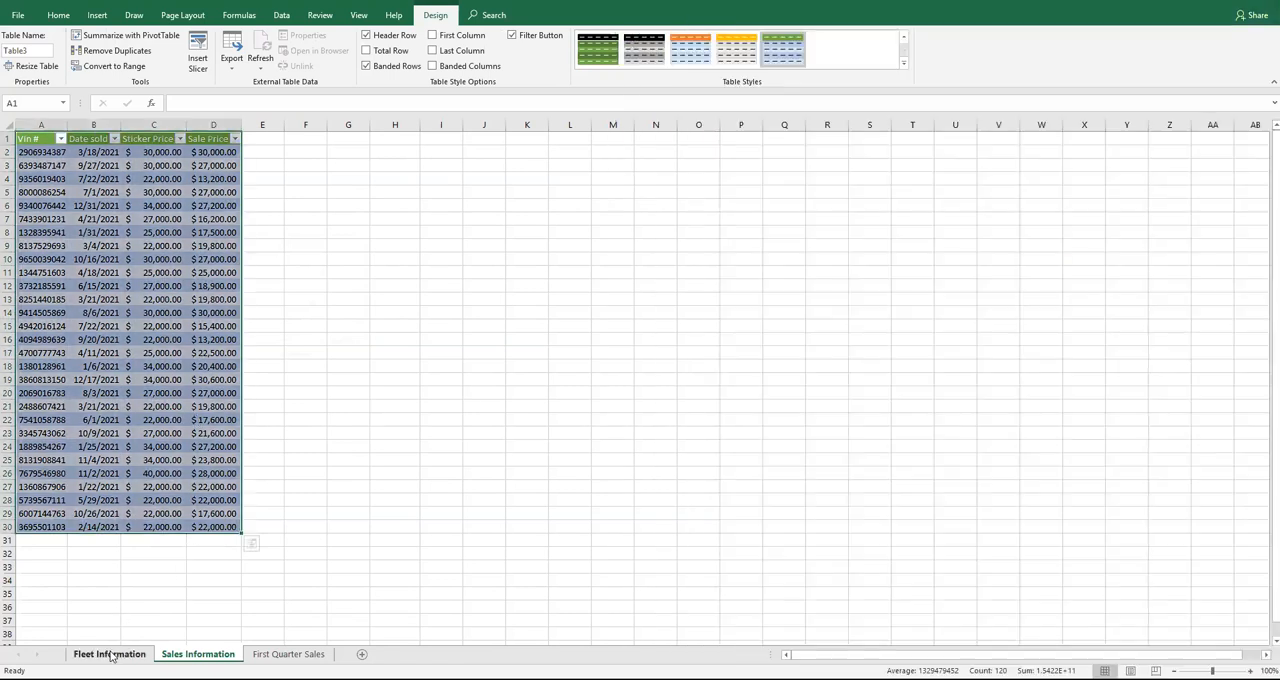
left_click(110, 654)
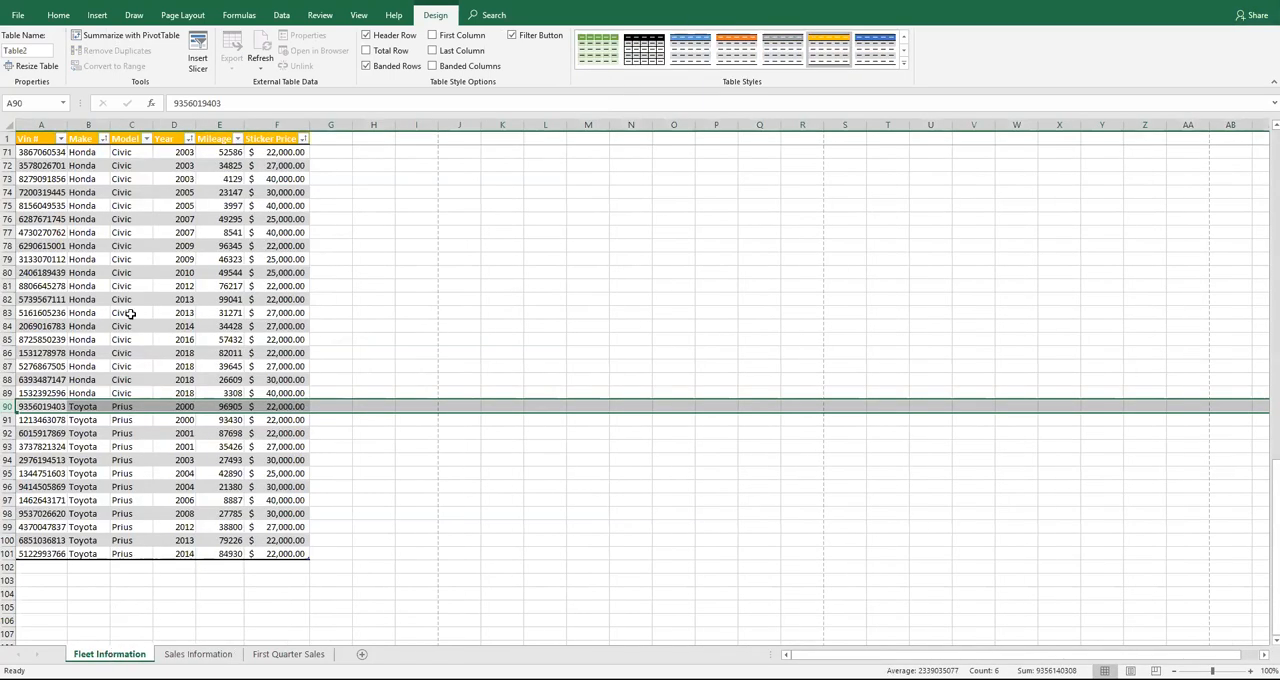
left_click(113, 260)
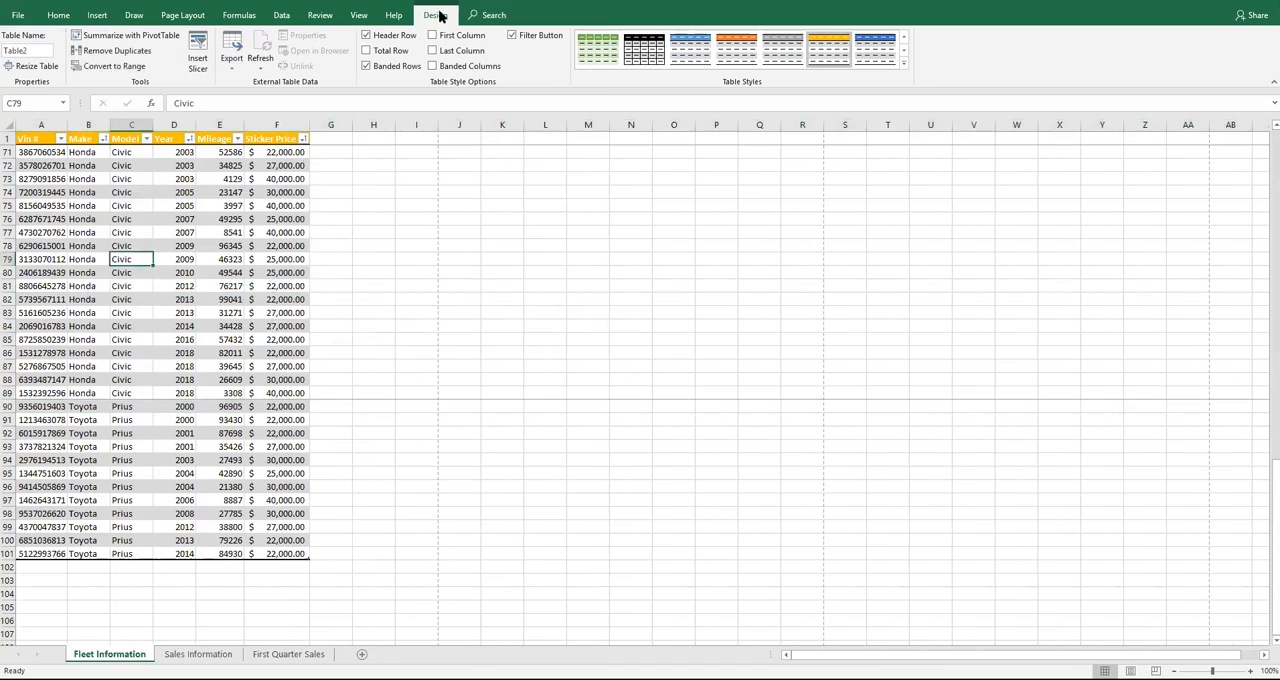
left_click(34, 53)
type("Inventor")
left_click(264, 338)
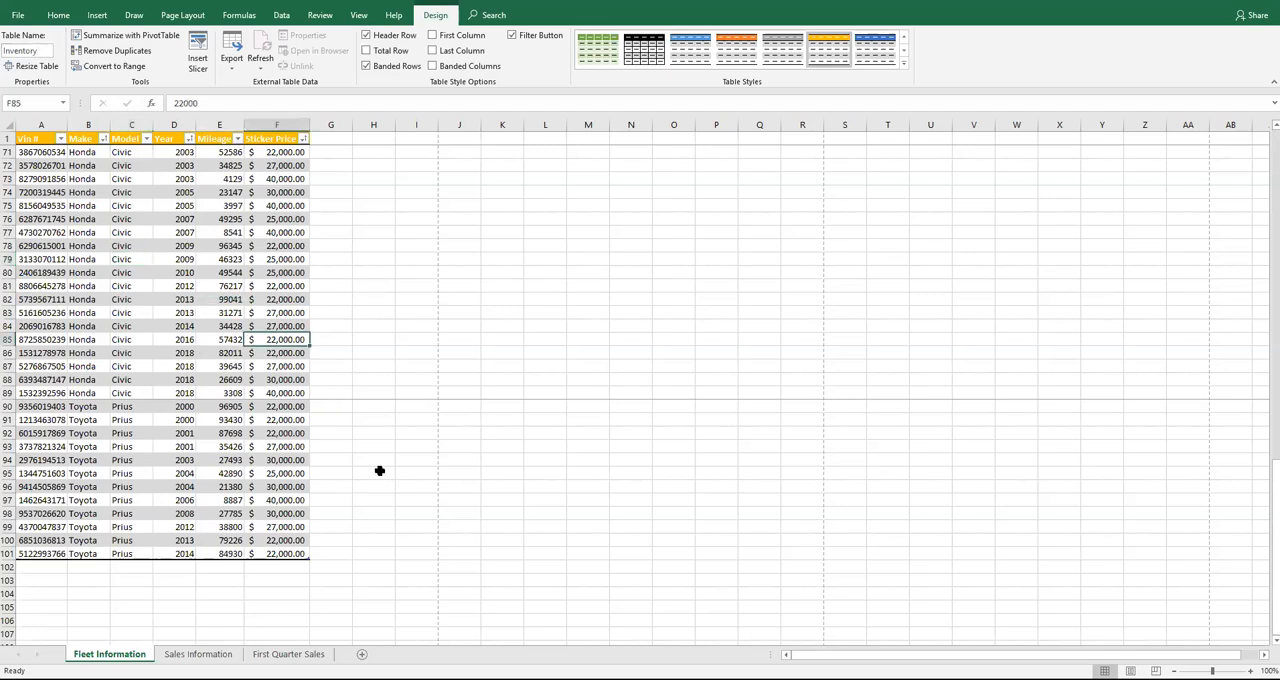
Rename the table on the Sales Information worksheet as Sales
left_click(198, 653)
left_click(86, 300)
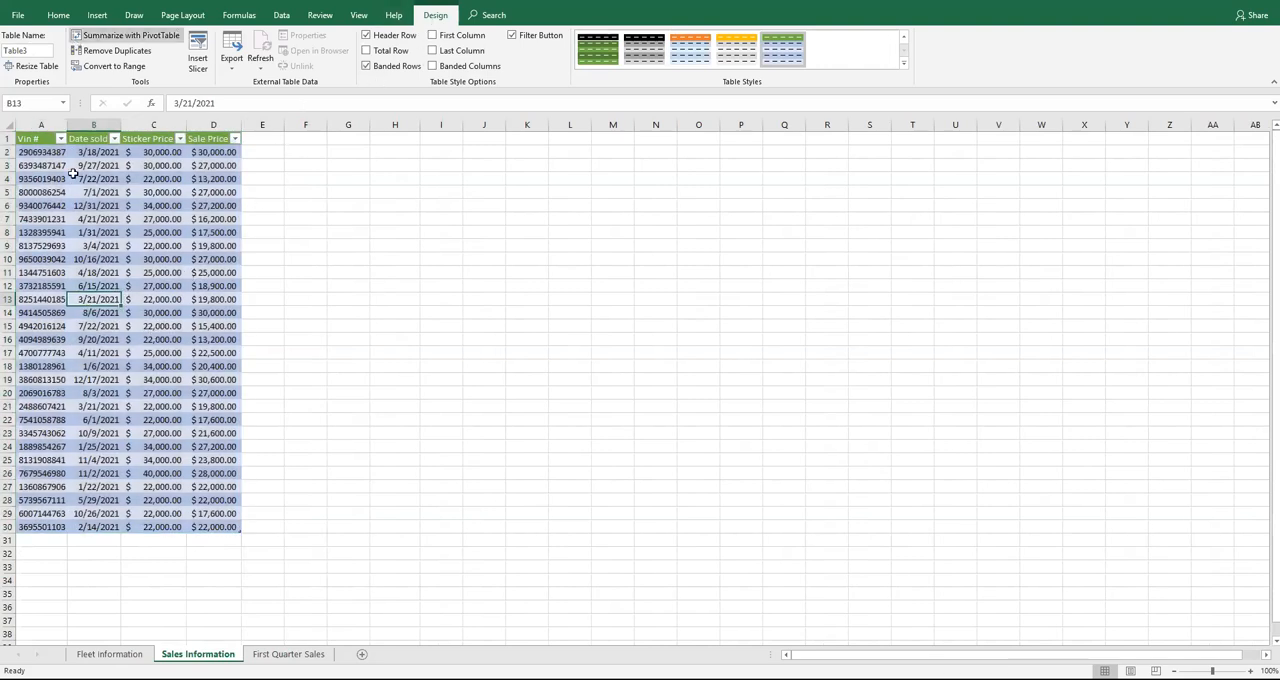
left_click(413, 678)
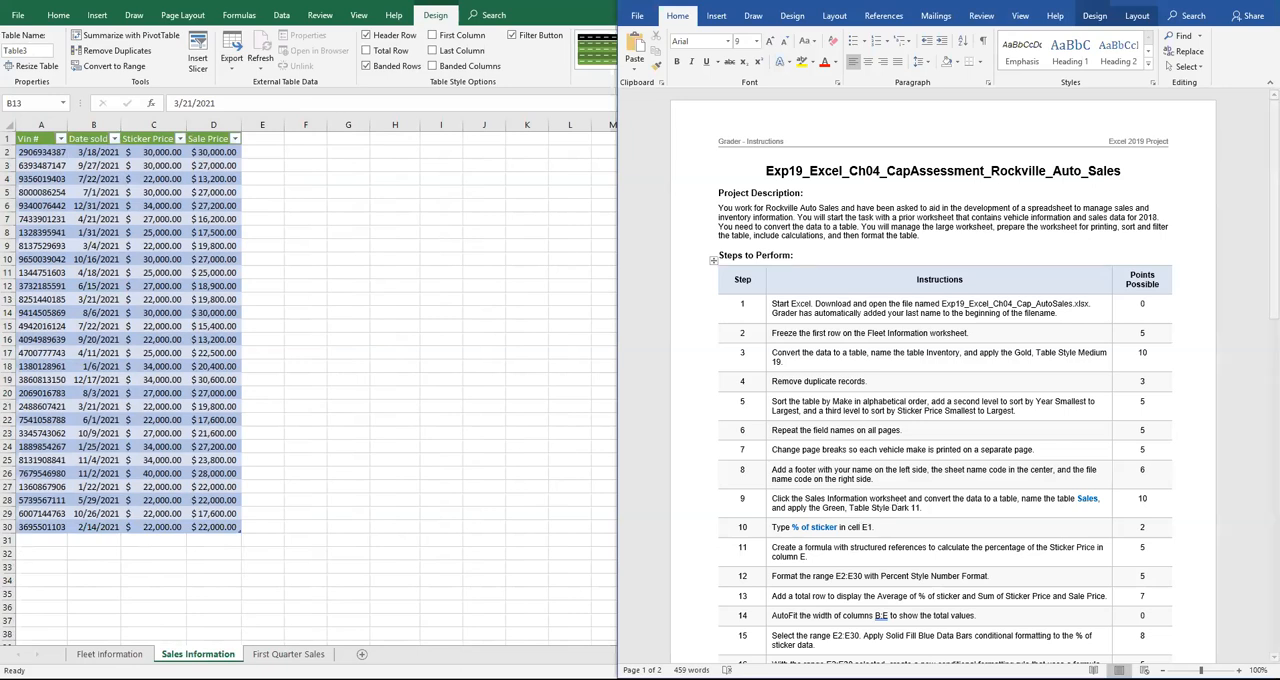
left_click(37, 50)
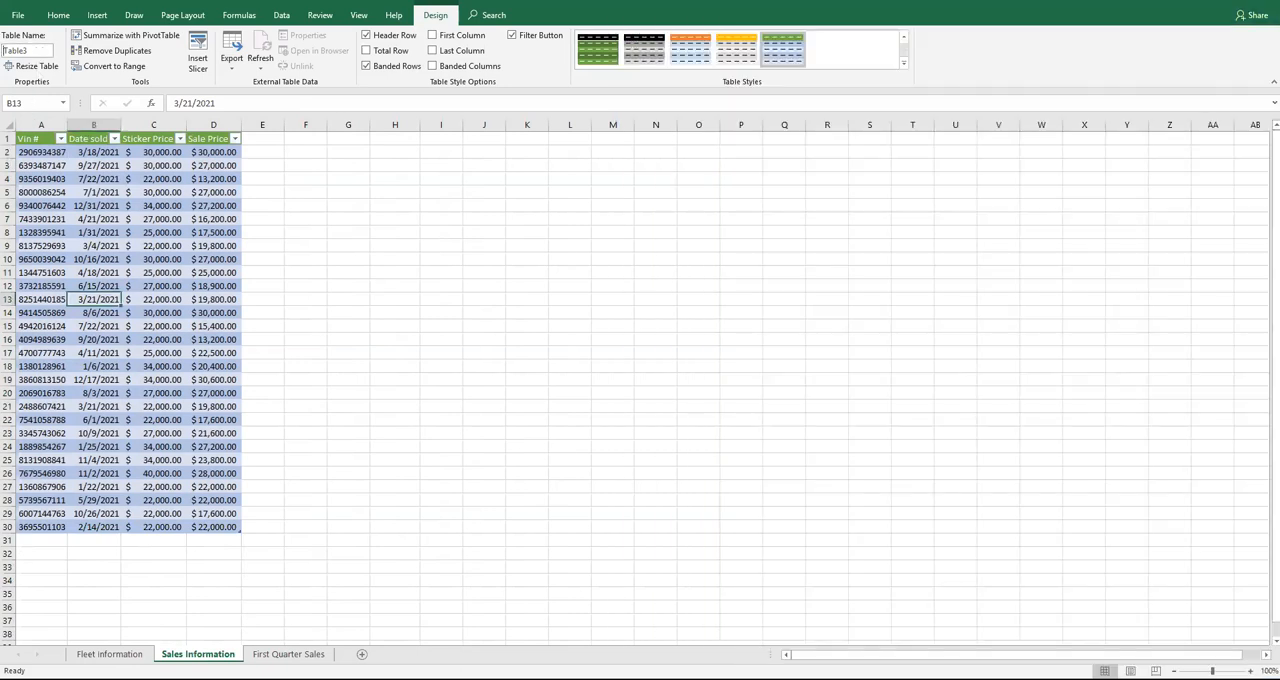
type("Sales")
left_click(200, 205)
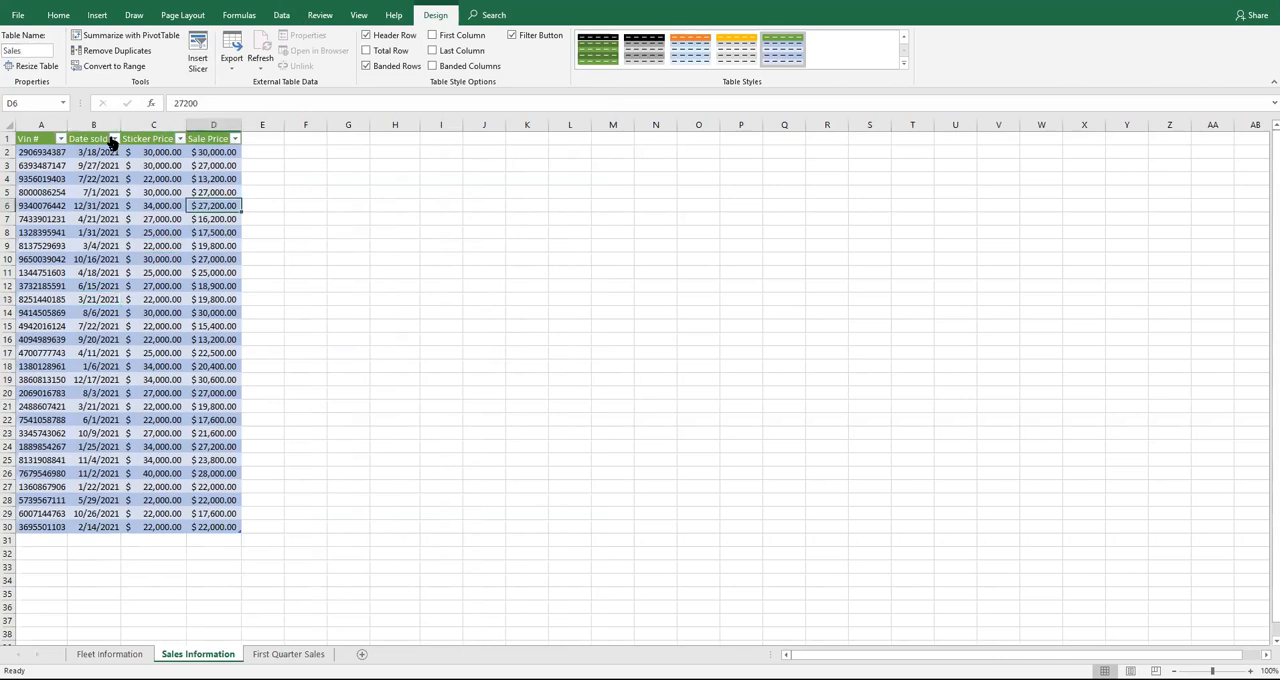
Check the next assignment instruction and add the column header % of sticker in cell E1 of the Sales table
key("alt+Tab")
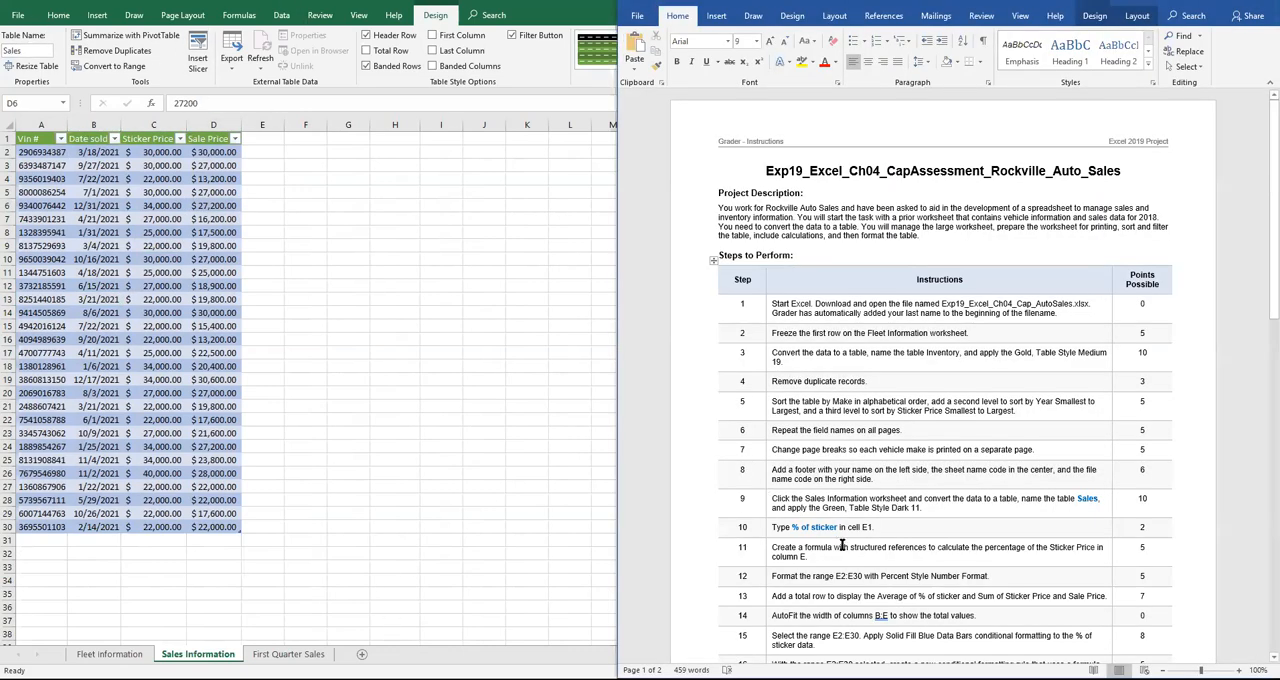
scroll(885, 535, "down", 1)
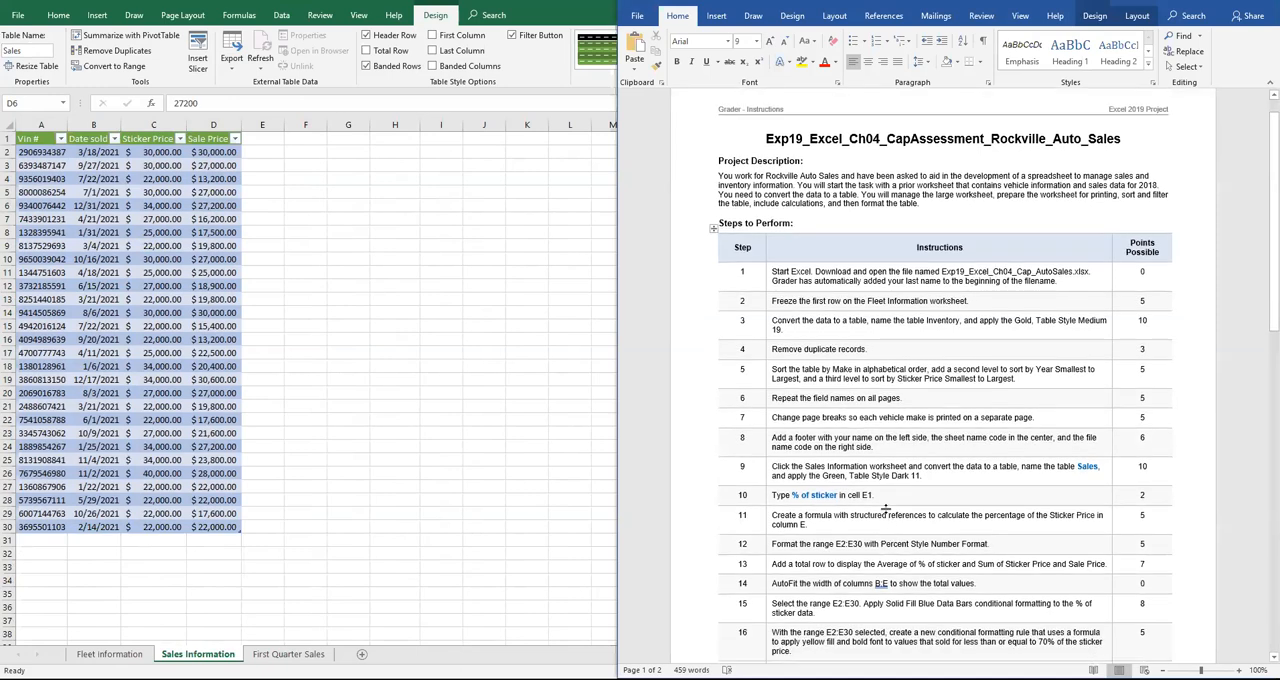
left_click(265, 143)
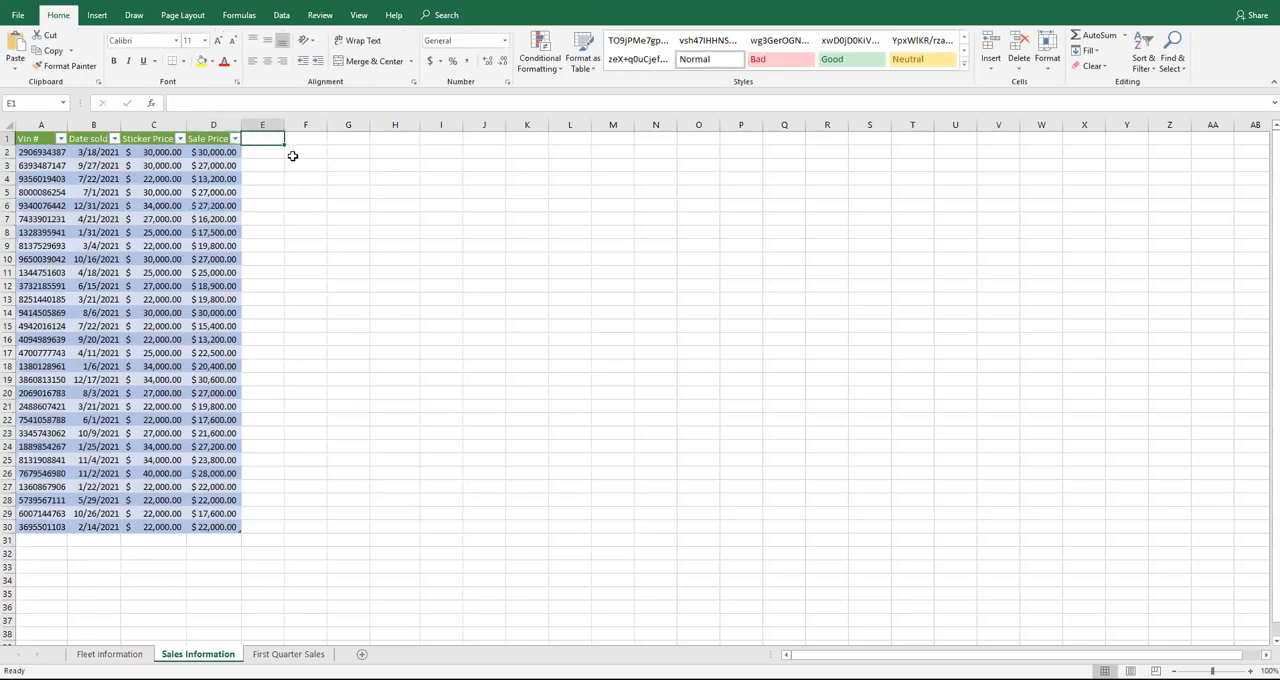
type("% of")
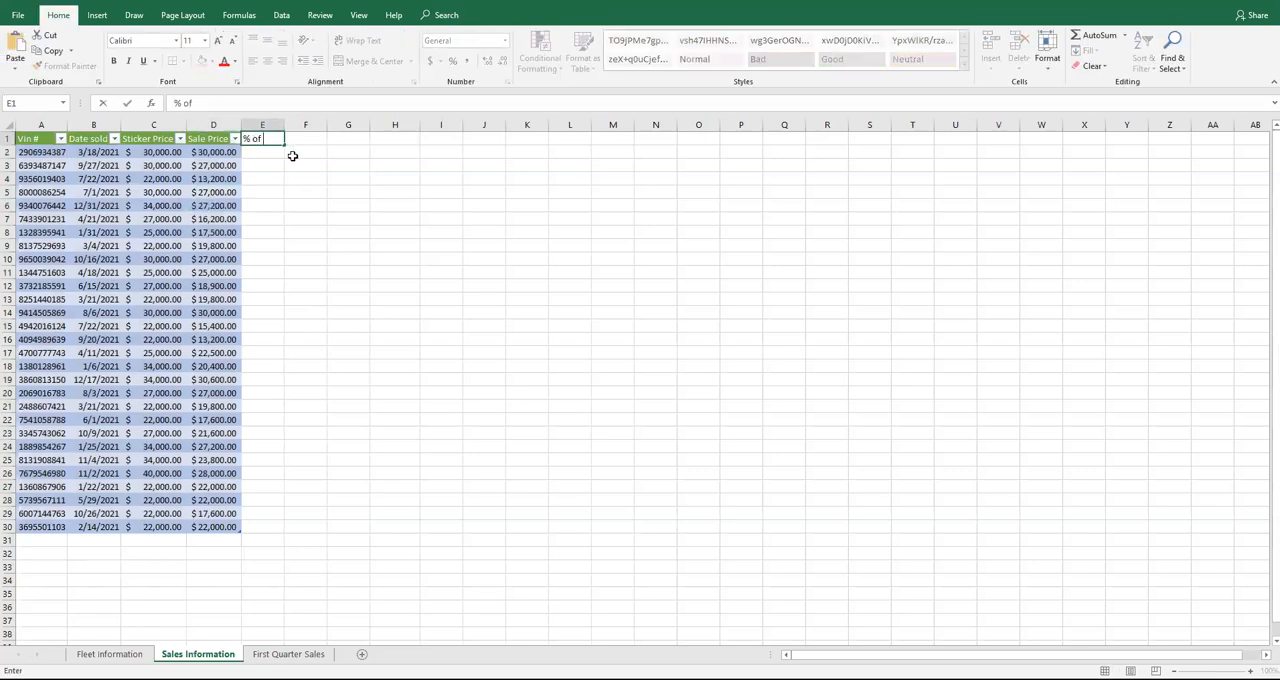
type(" sticker")
key("Tab")
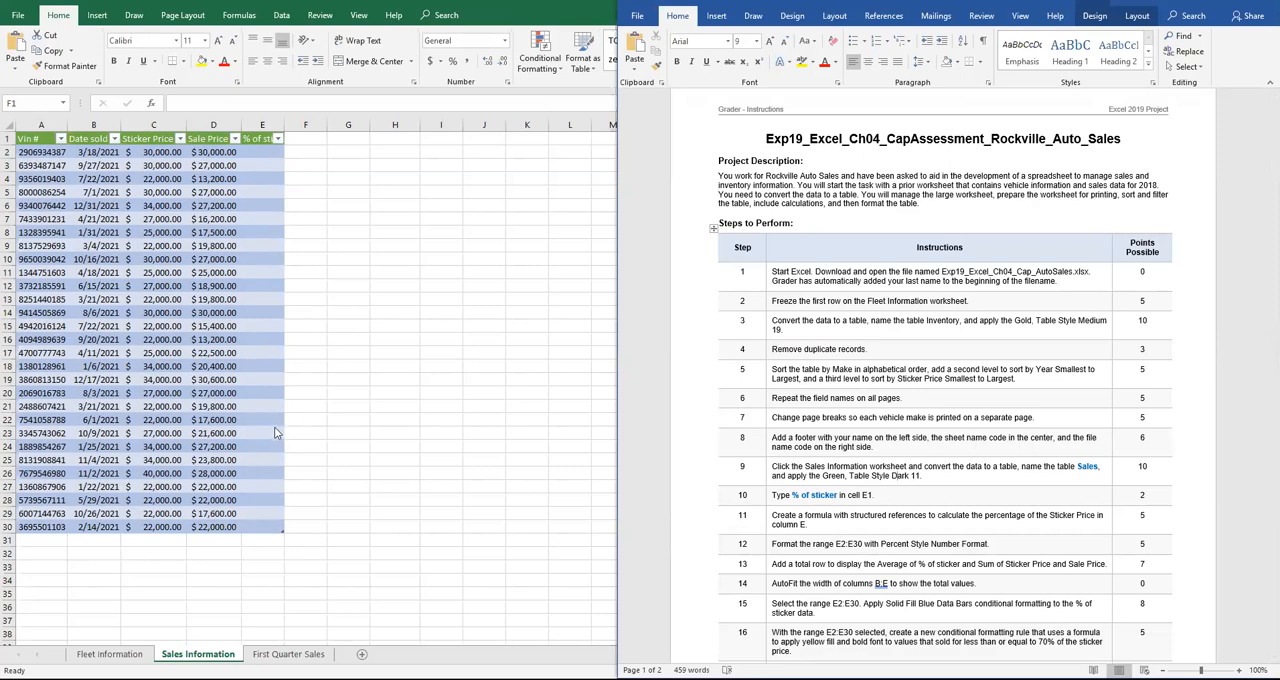
Calculate the % of sticker column from cell E2 with the plain cell-reference formula =D2/C2
key("super+Up")
left_click(250, 152)
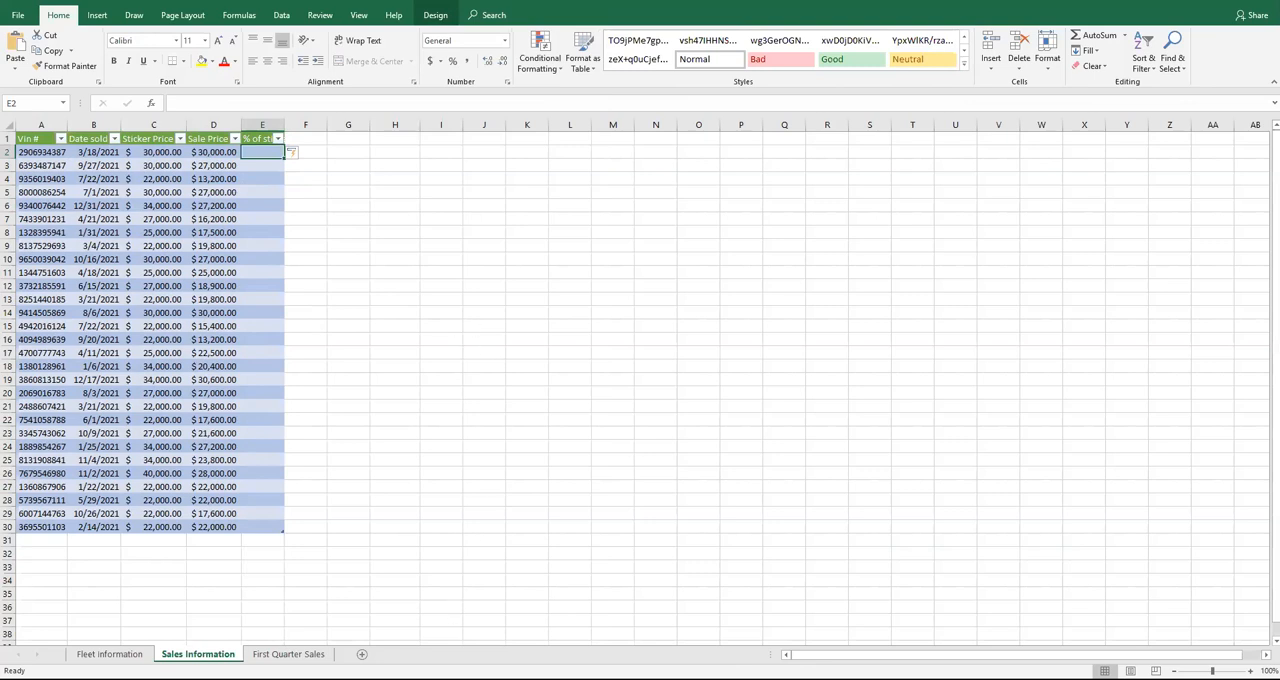
left_click(452, 679)
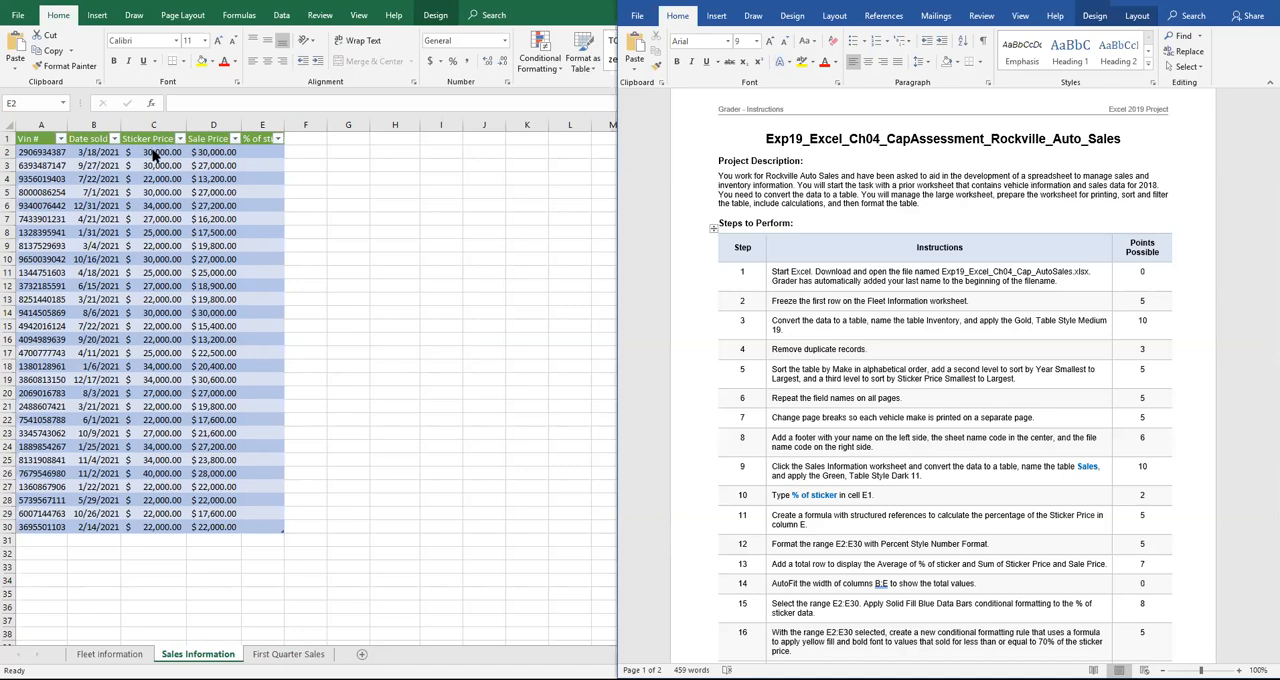
left_click(265, 151)
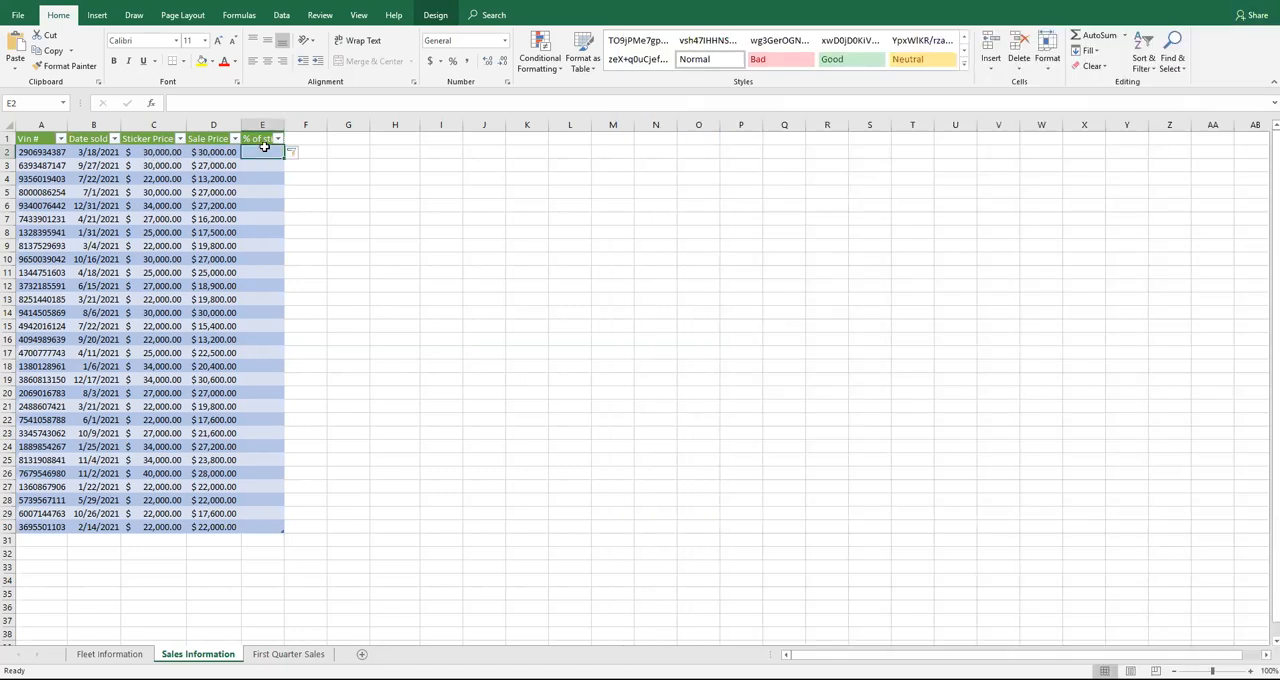
type("=D2/C2")
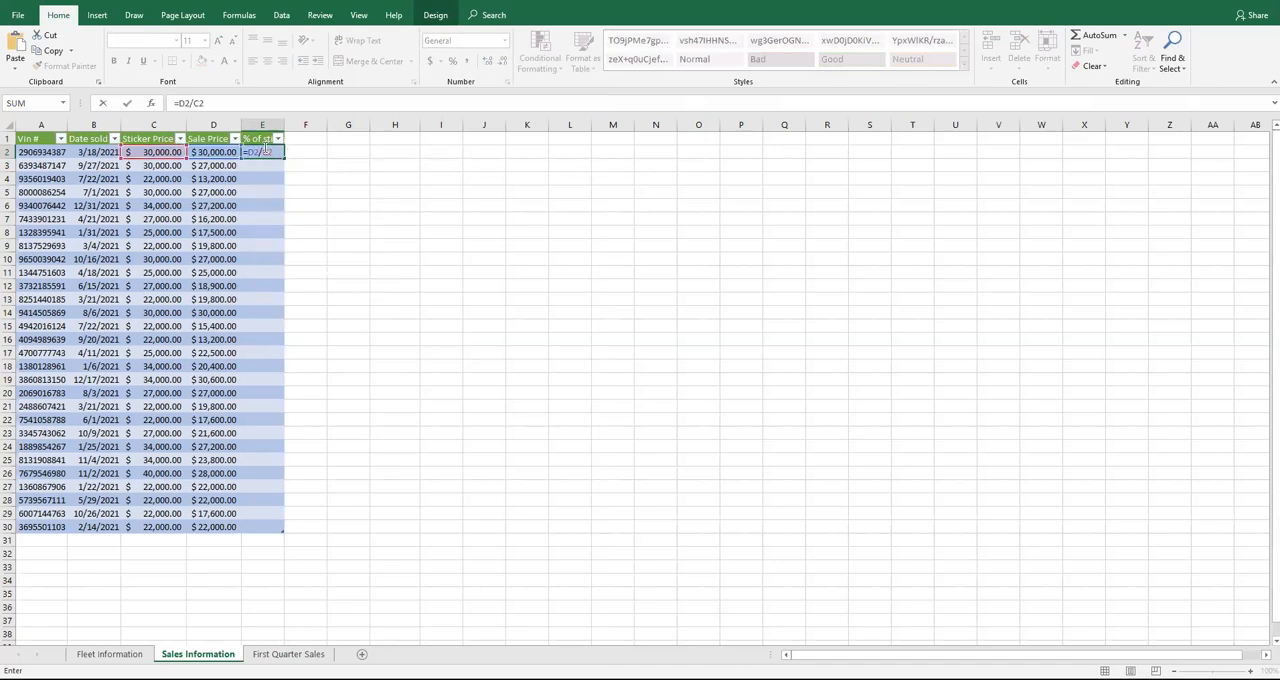
key("Return")
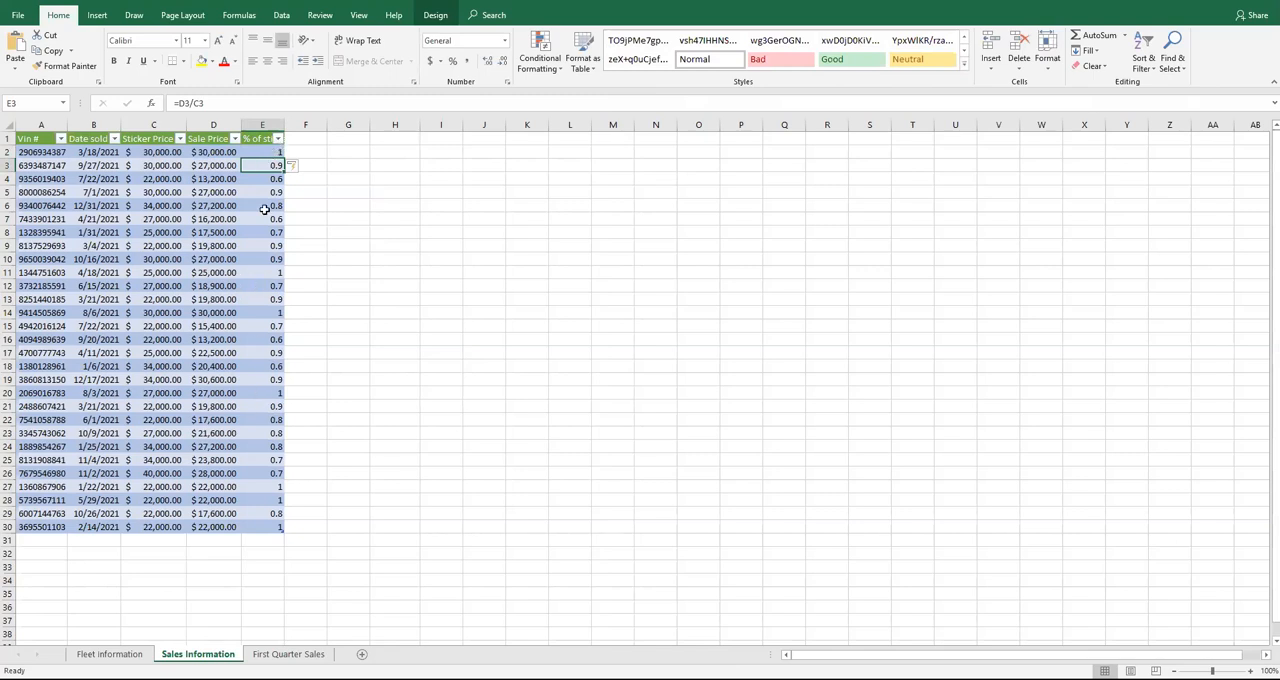
Replace the formula in E2 with the structured-reference formula =[@[Sale Price]]/[@[Sticker Price]] and check it in the cells below
left_click(269, 151)
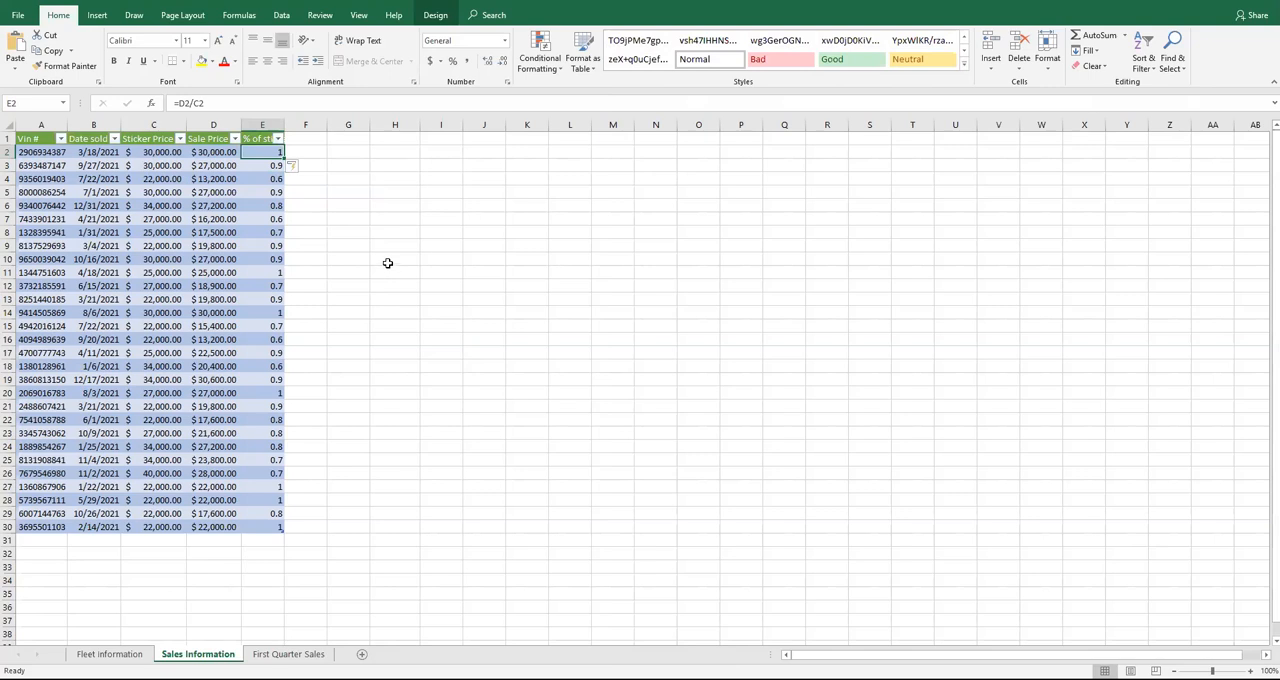
left_click(258, 103)
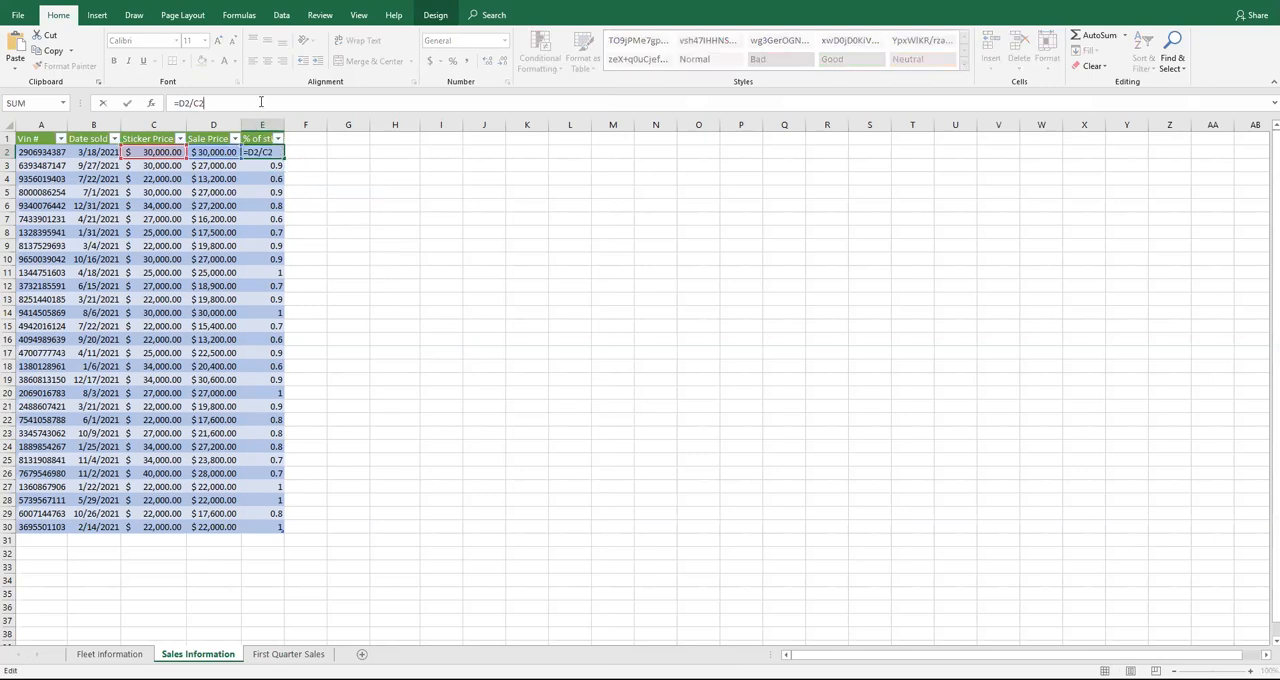
key("BackSpace")
key("BackSpace")
key("BackSpace")
key("BackSpace")
key("BackSpace")
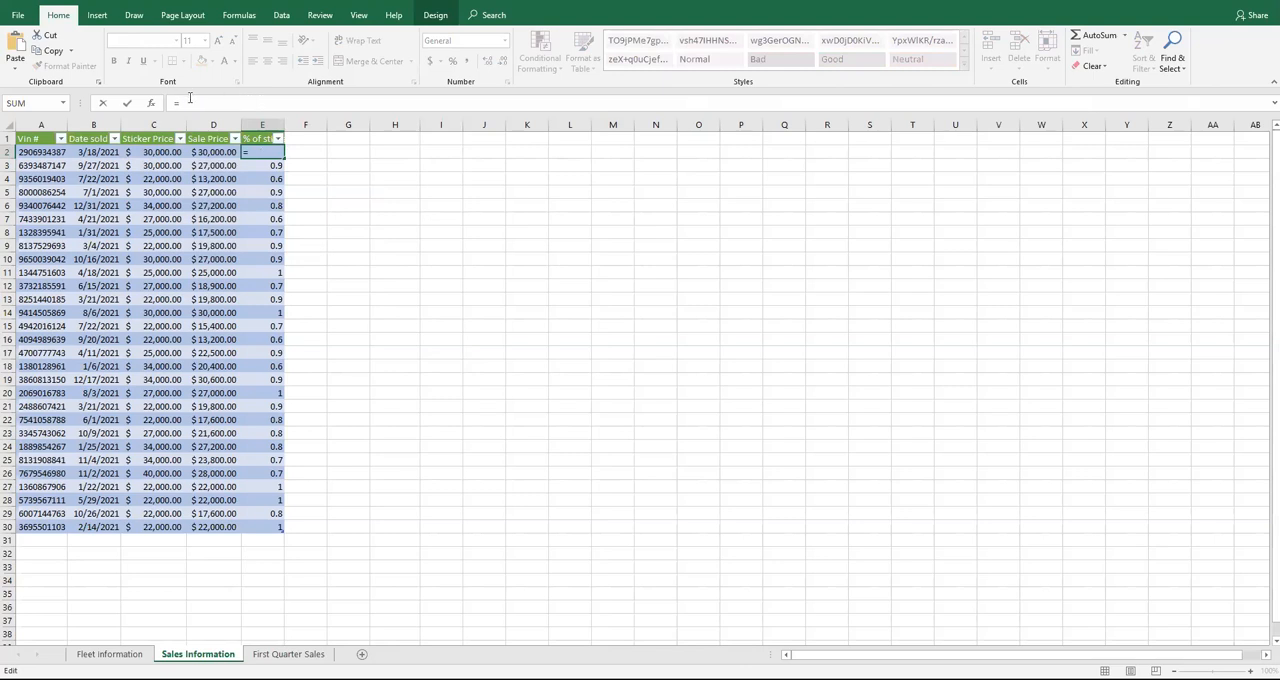
left_click(213, 152)
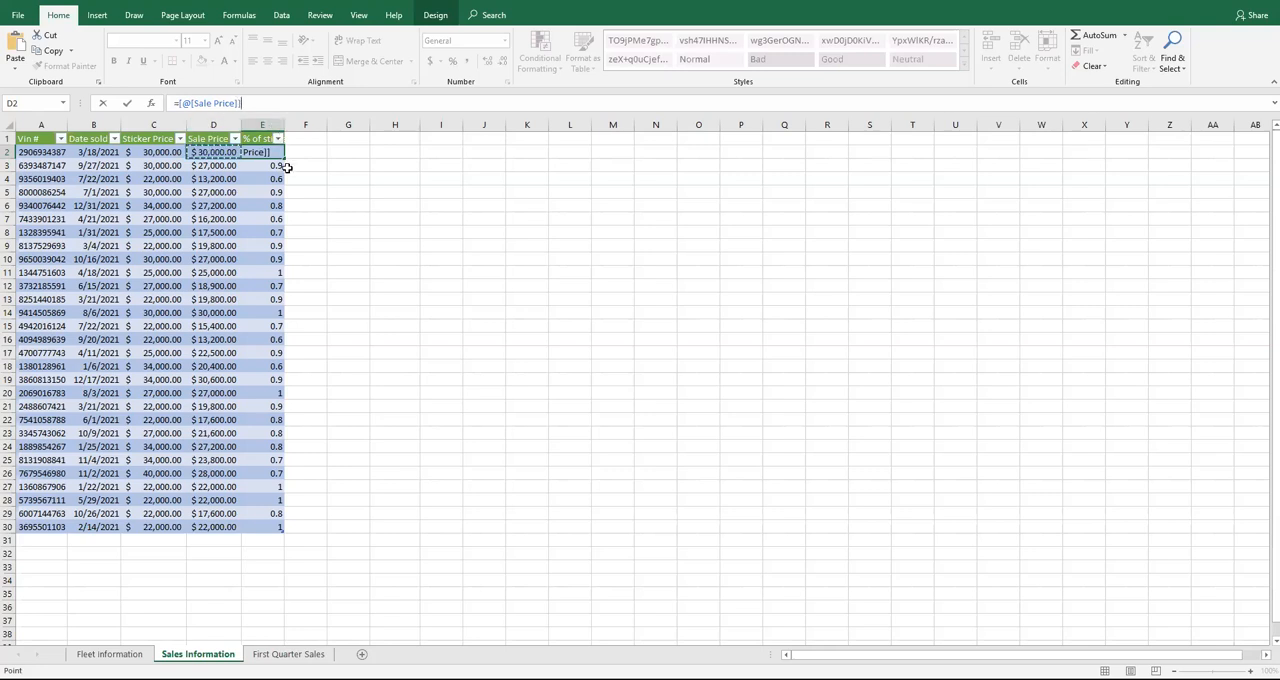
type("/")
left_click(149, 152)
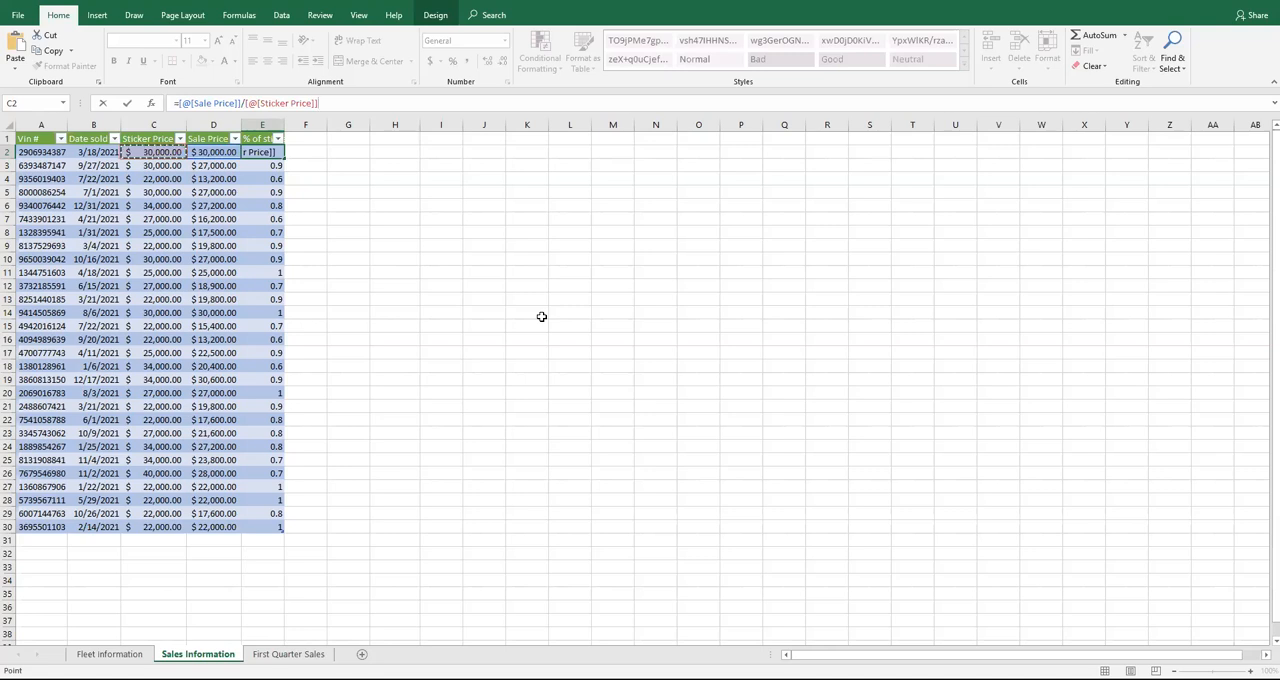
key("Return")
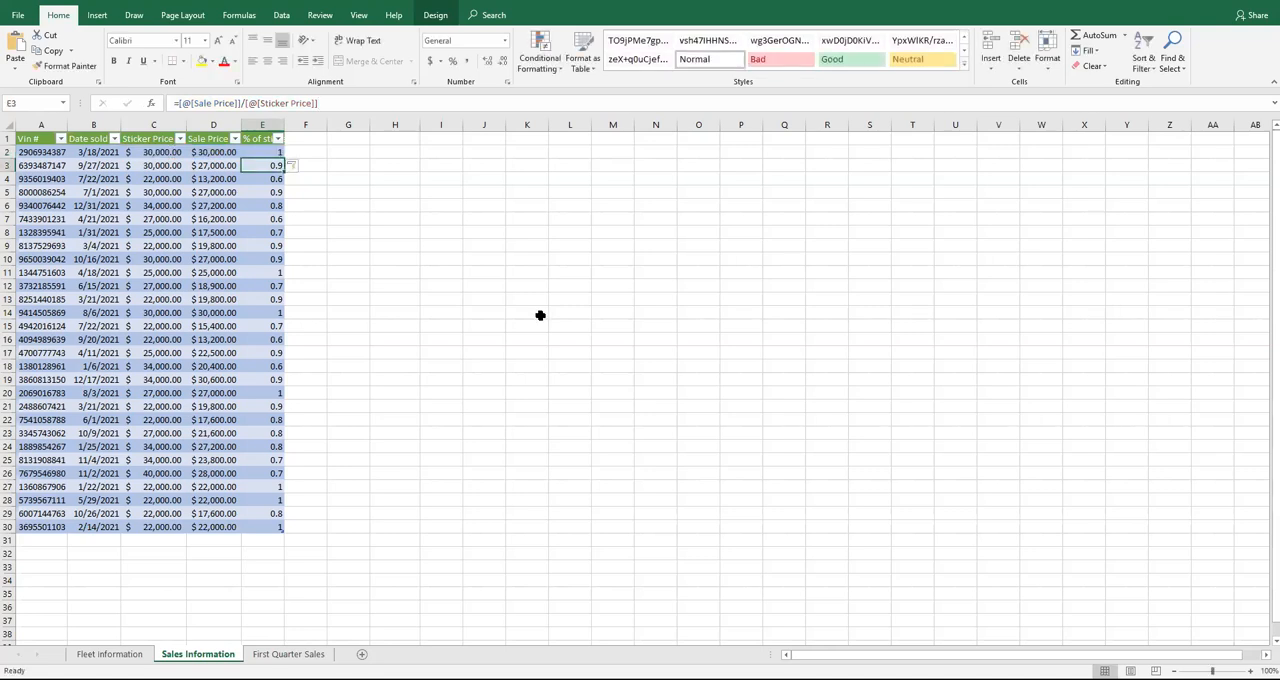
left_click(266, 155)
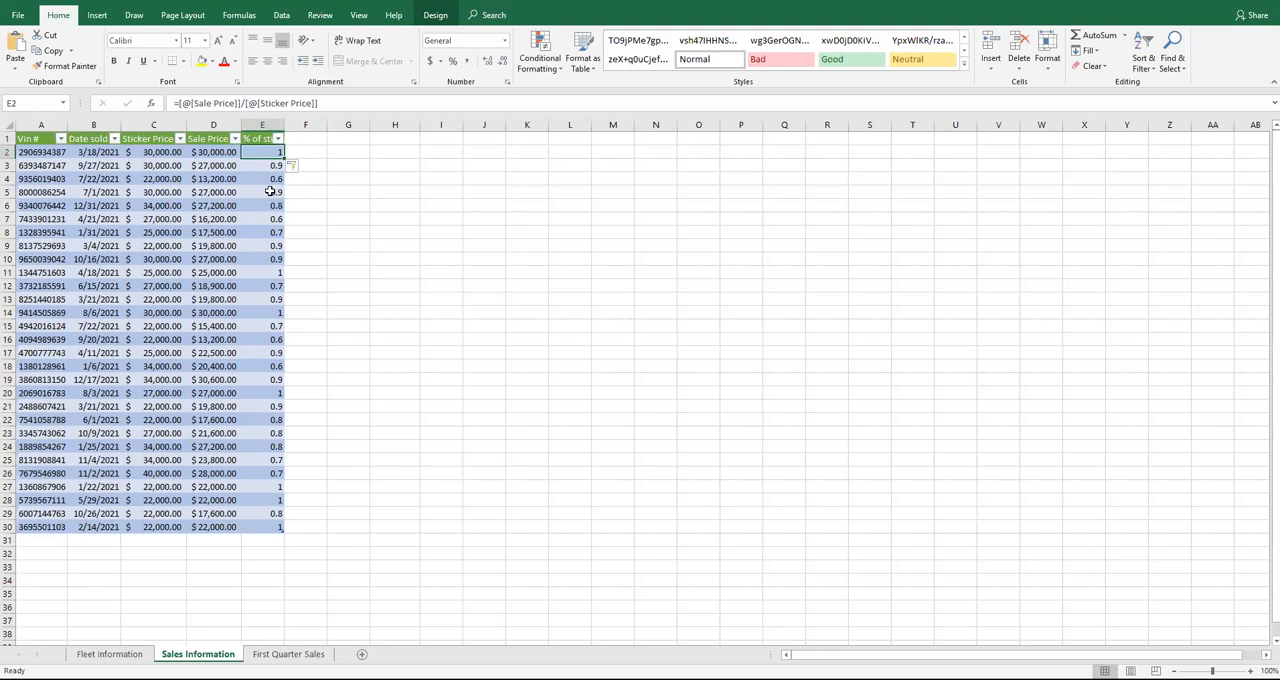
left_click(268, 178)
left_click(271, 192)
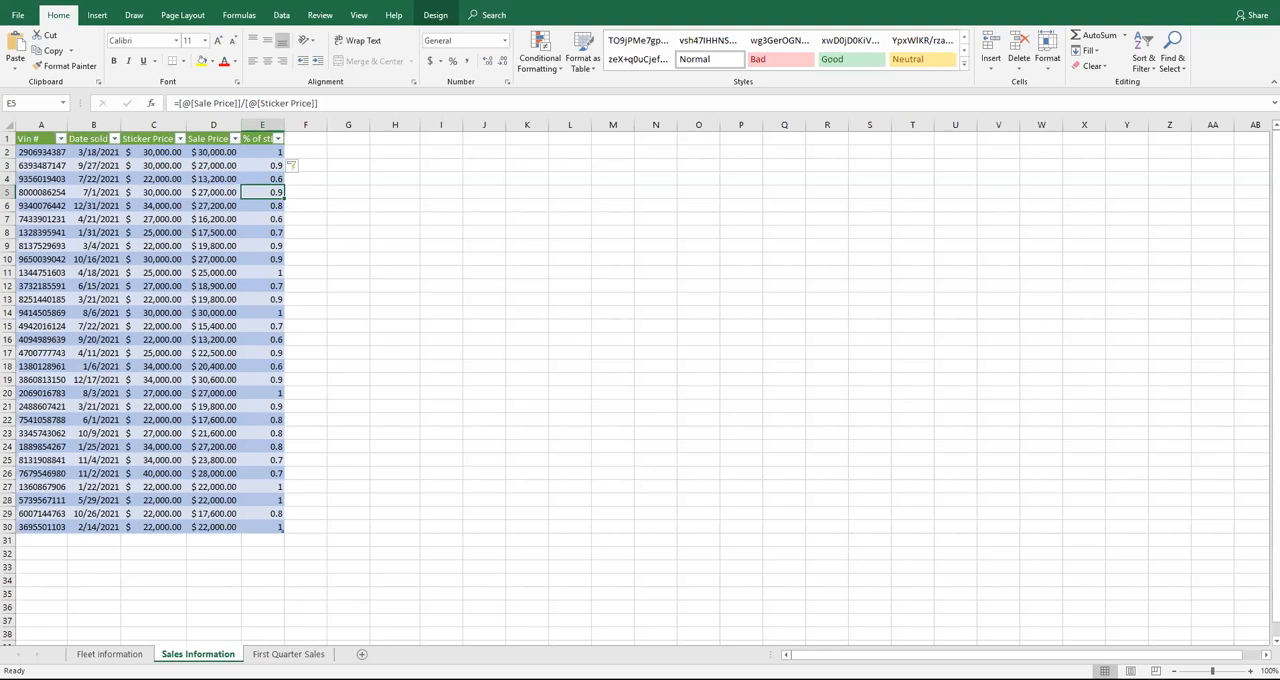
Check the instructions and format the range E2:E30 with the Percentage number format
key("alt+Tab")
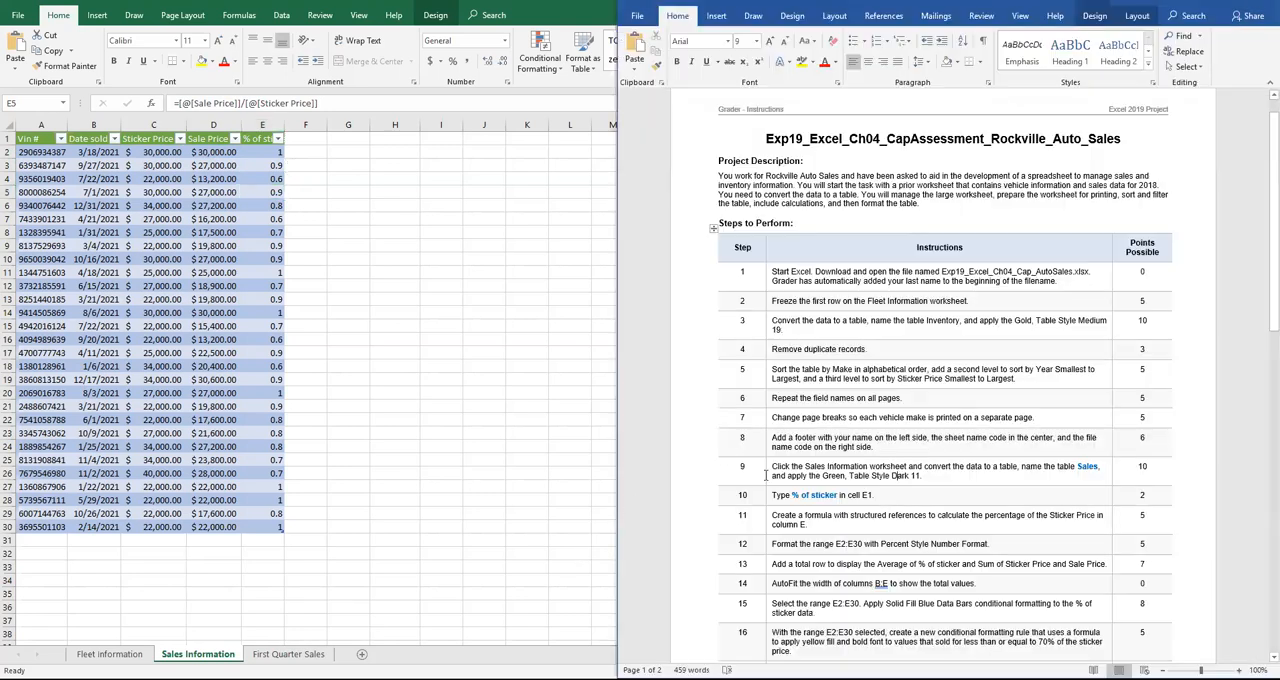
scroll(958, 506, "down", 1)
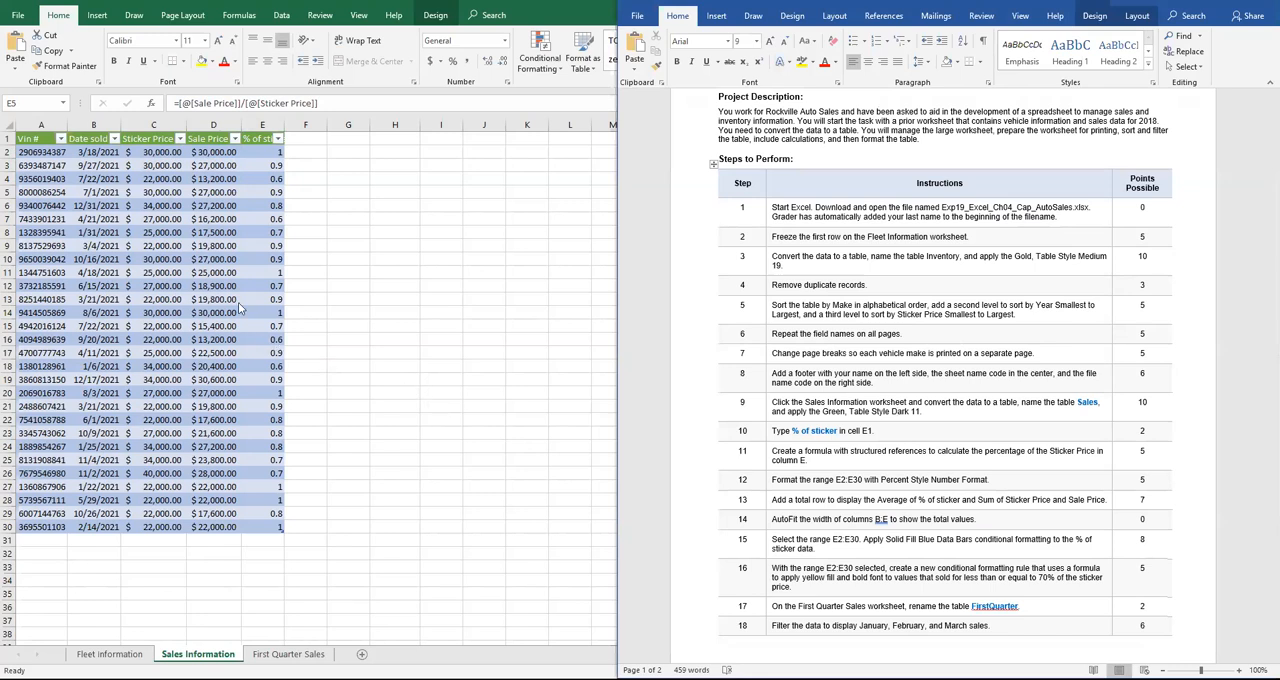
left_click(243, 151)
left_click_drag(249, 151, 256, 530)
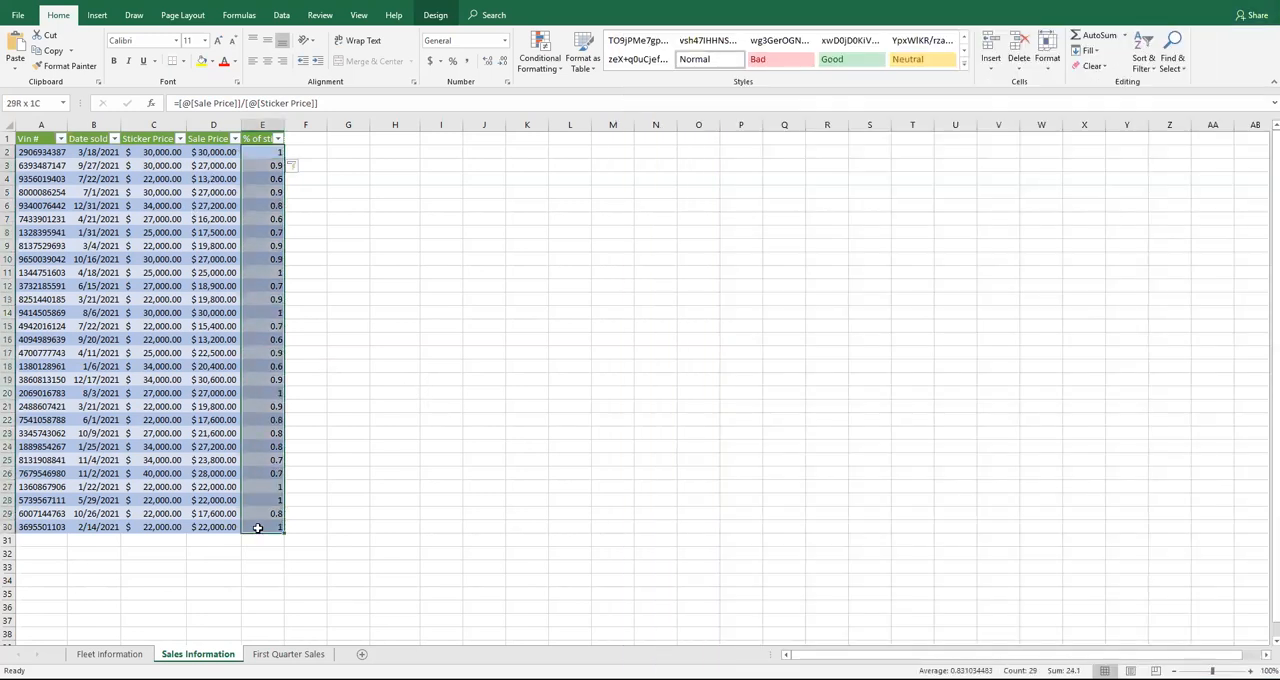
left_click(503, 40)
left_click(482, 270)
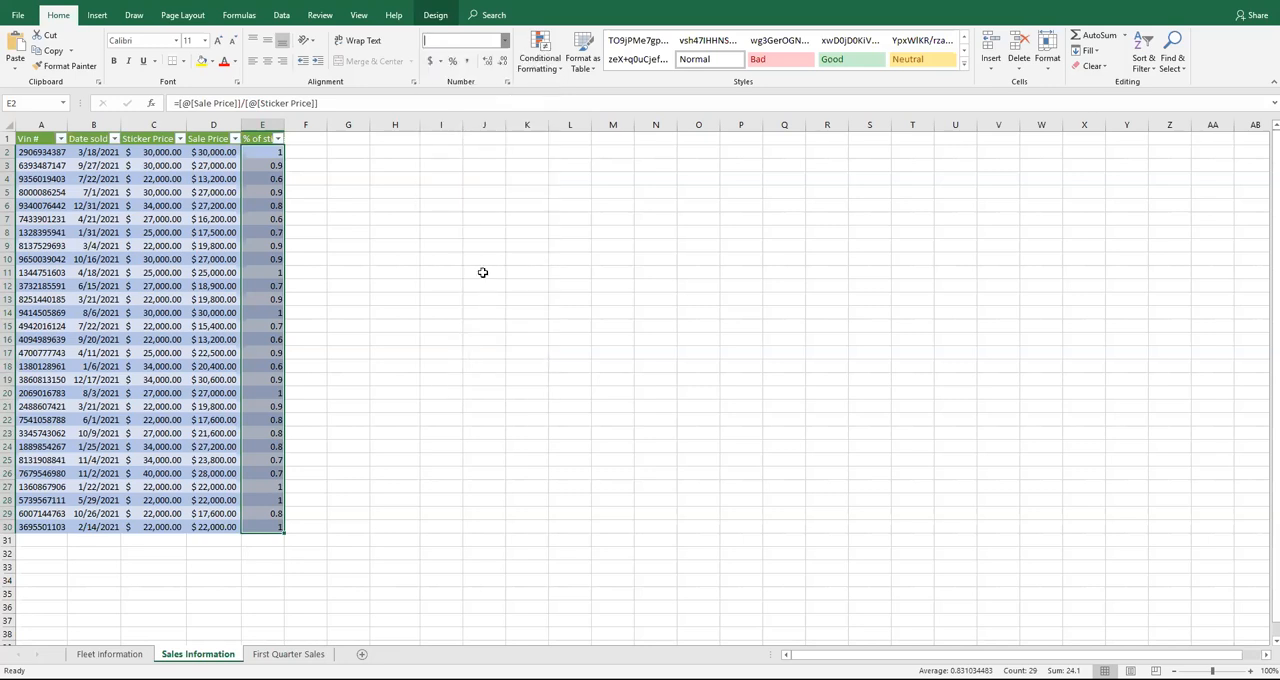
Add a total row to the Sales table and set the % of sticker total to Average
key("alt+Tab")
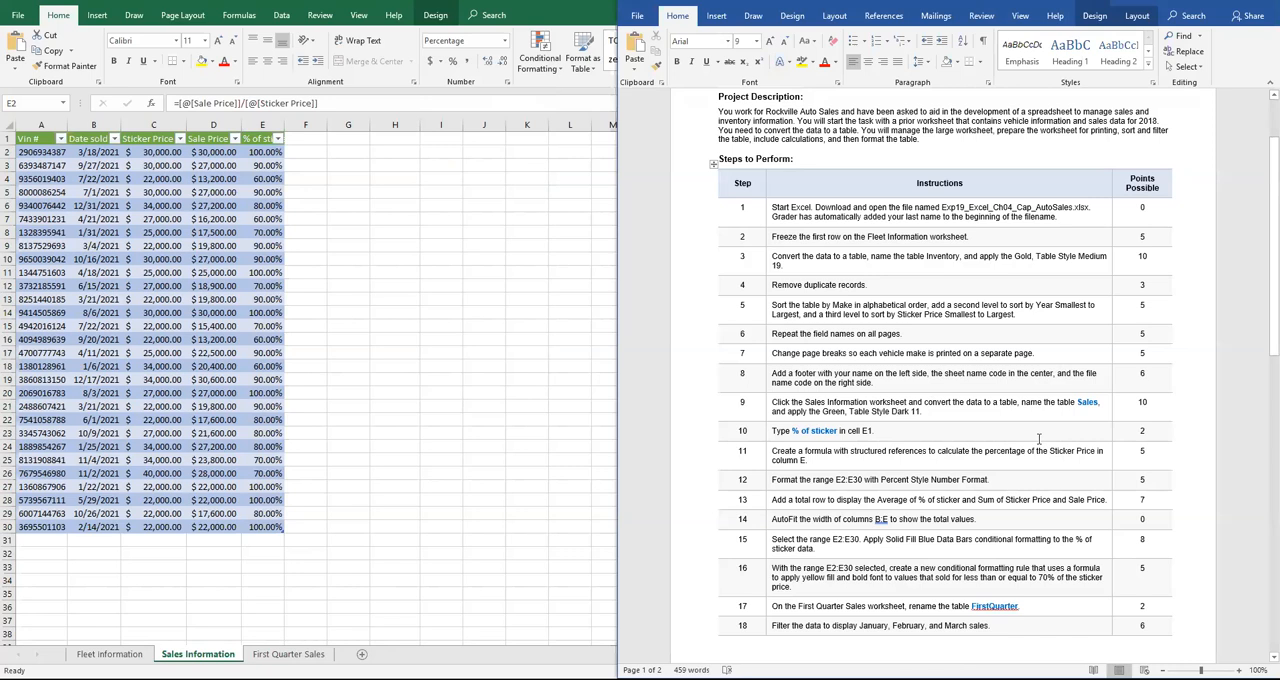
scroll(1038, 438, "down", 2)
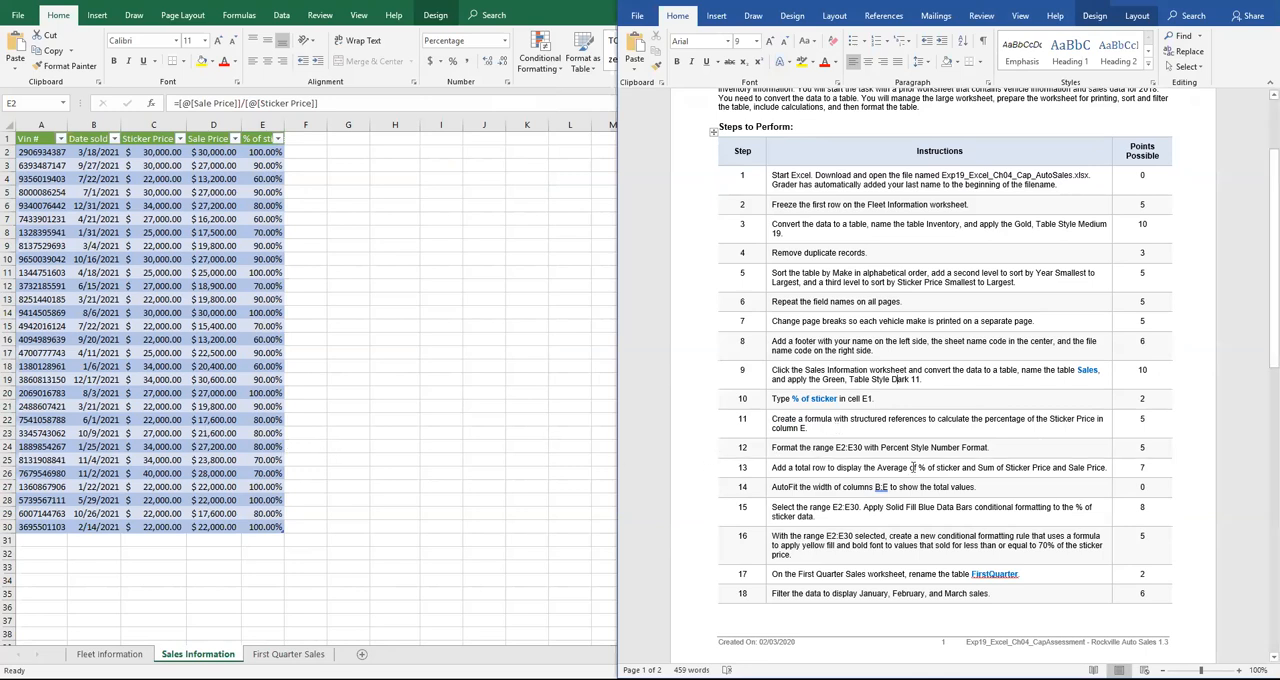
left_click(42, 507)
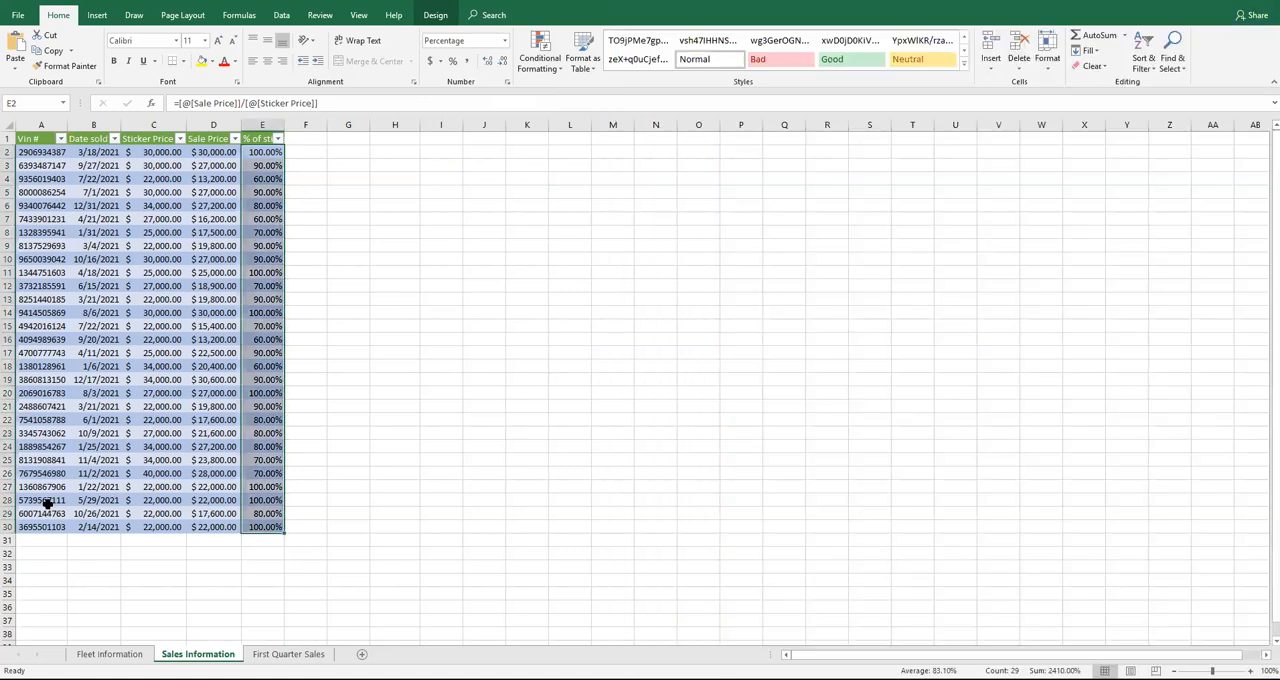
left_click(436, 15)
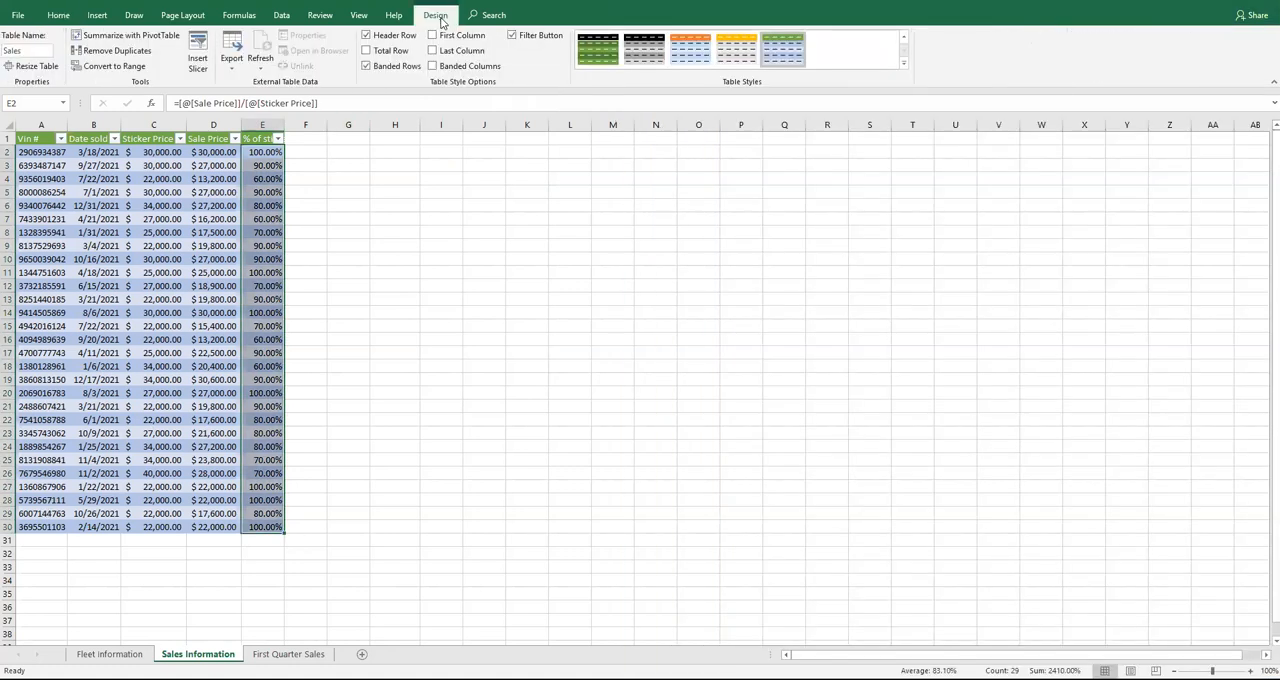
left_click(366, 51)
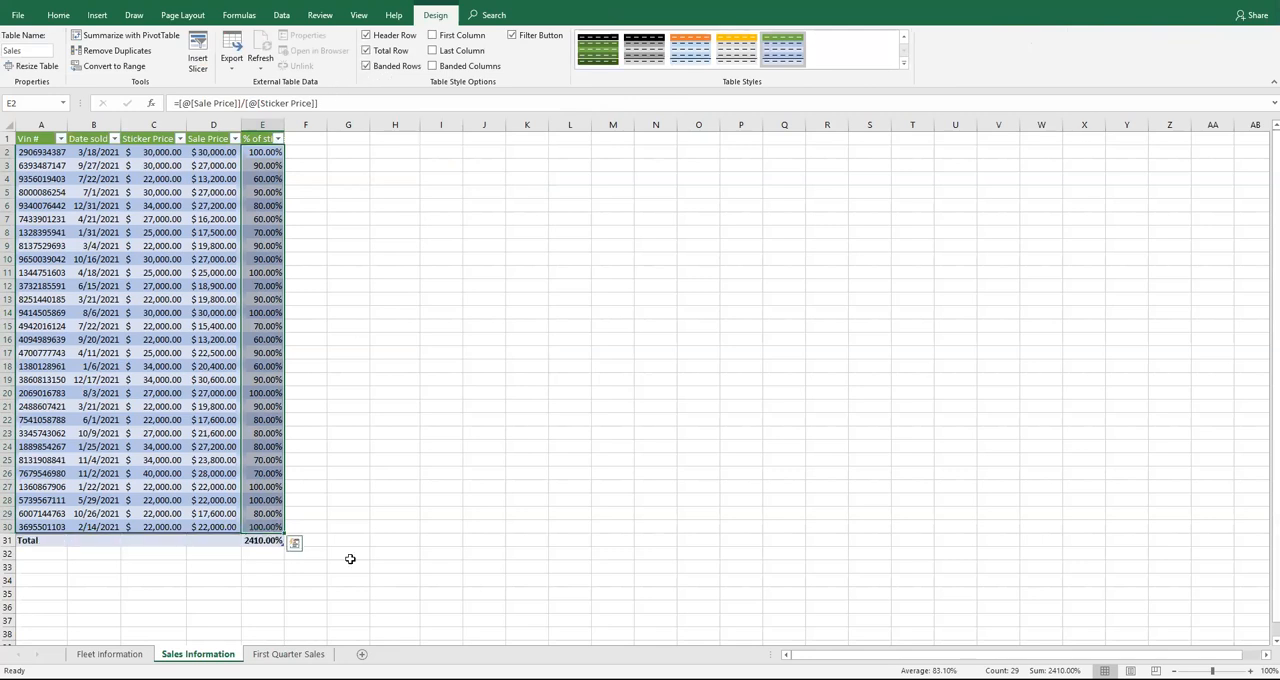
left_click(266, 541)
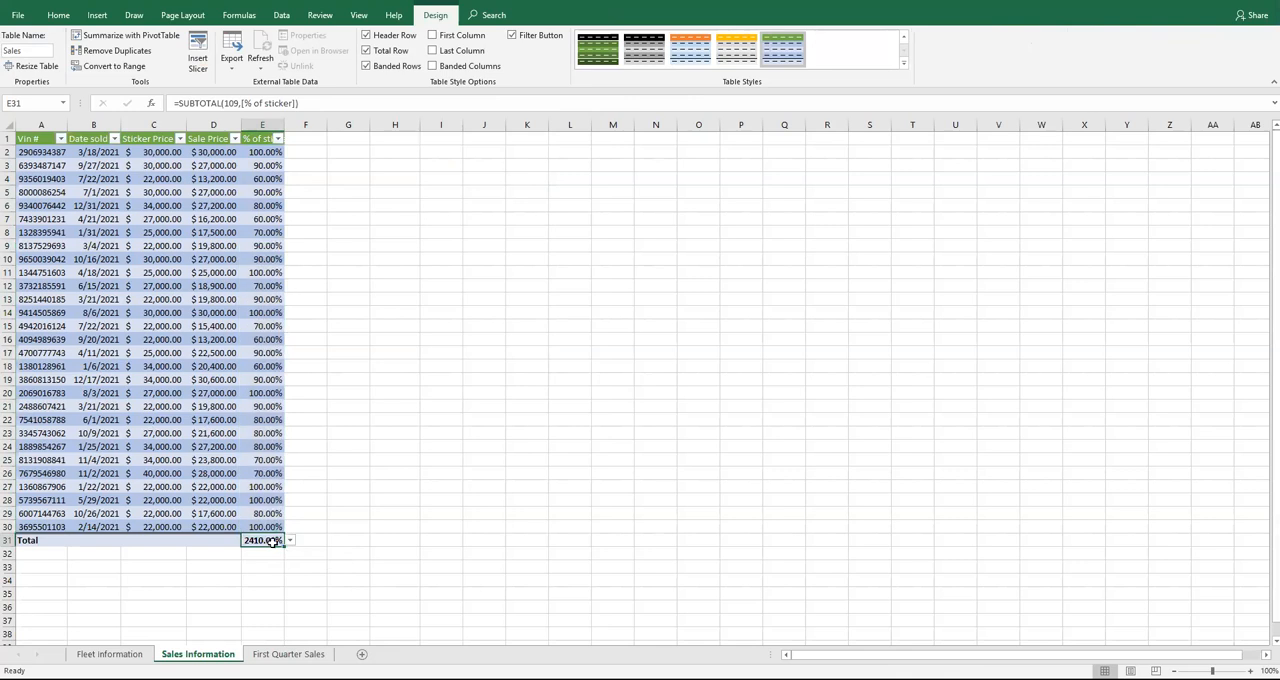
left_click(289, 541)
left_click(271, 559)
Set the total row to Sum for both the Sticker Price and Sale Price columns
left_click(172, 541)
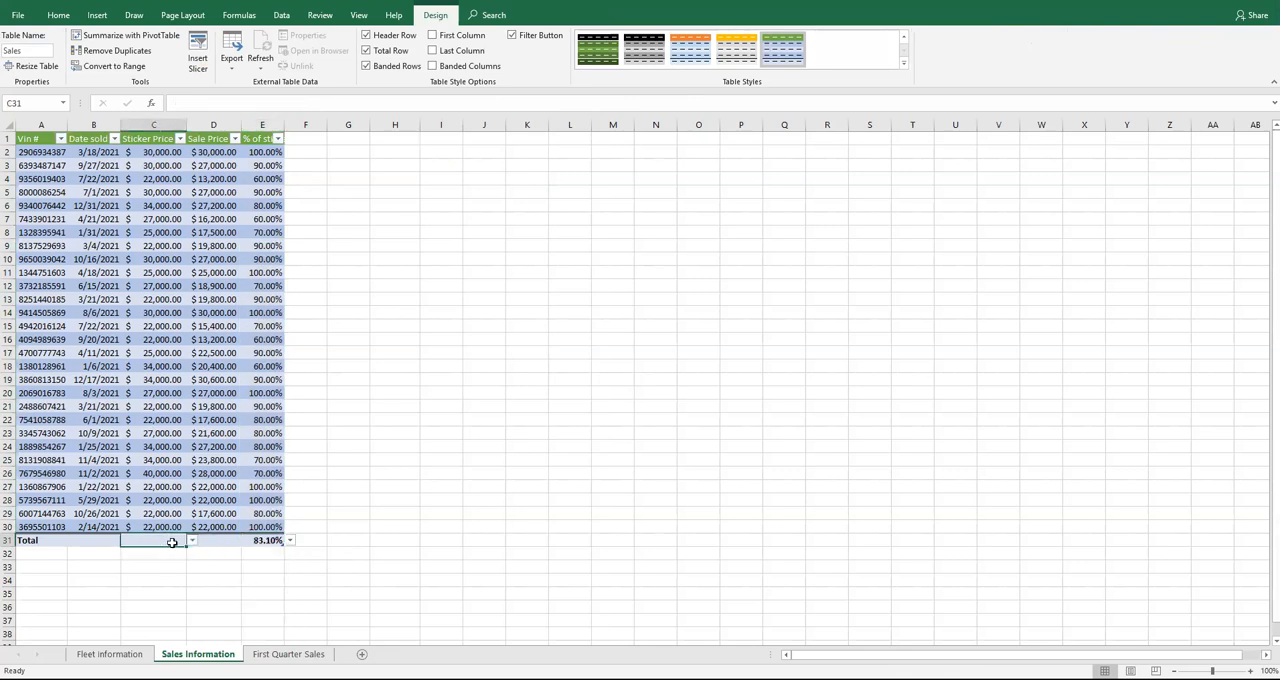
left_click(191, 541)
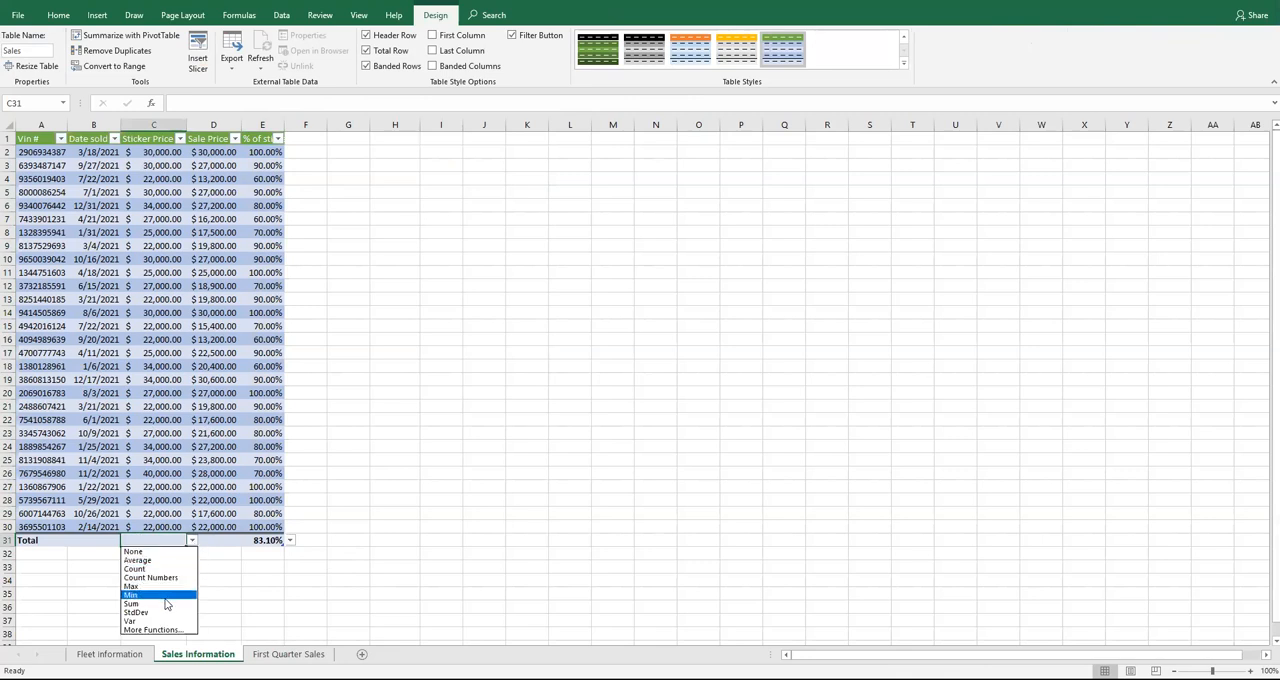
left_click(165, 603)
left_click(220, 540)
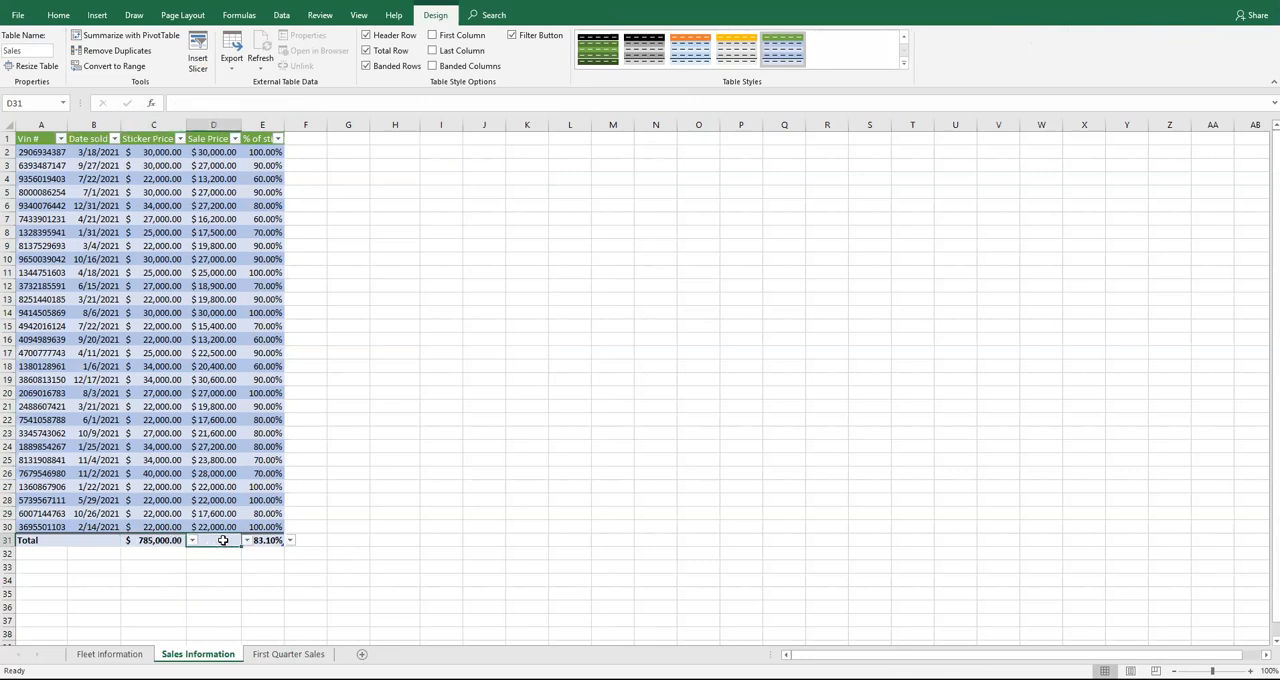
left_click(247, 540)
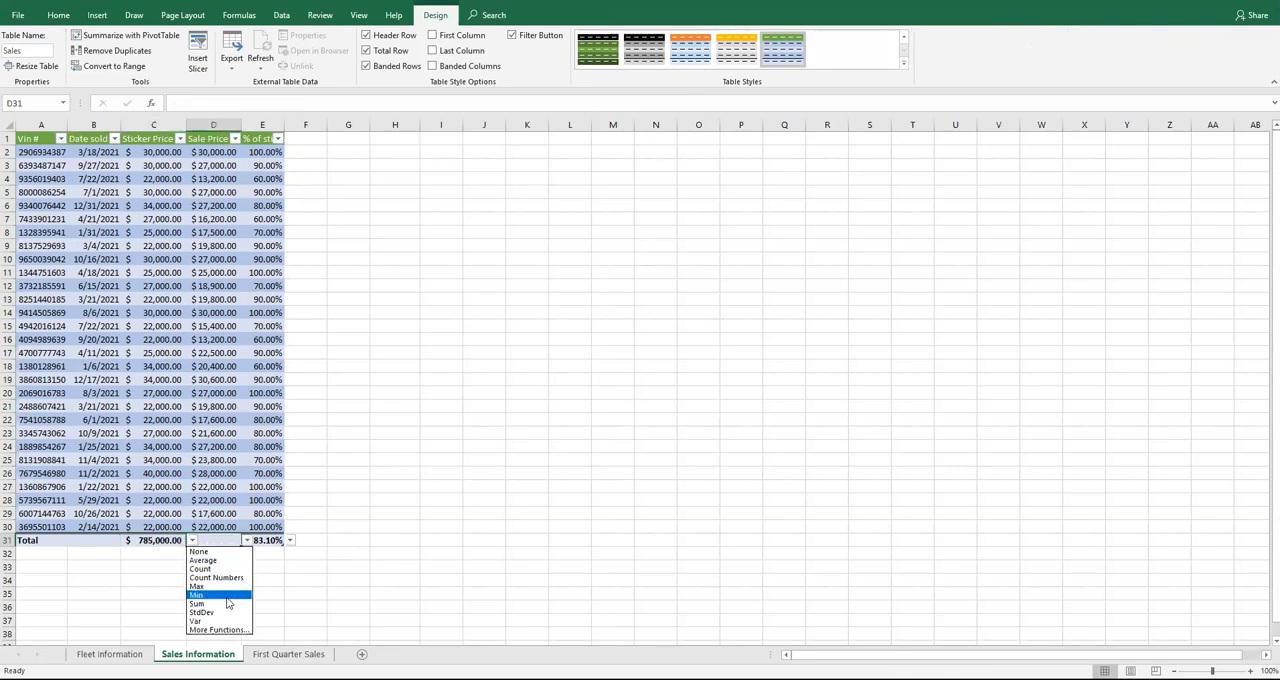
left_click(227, 603)
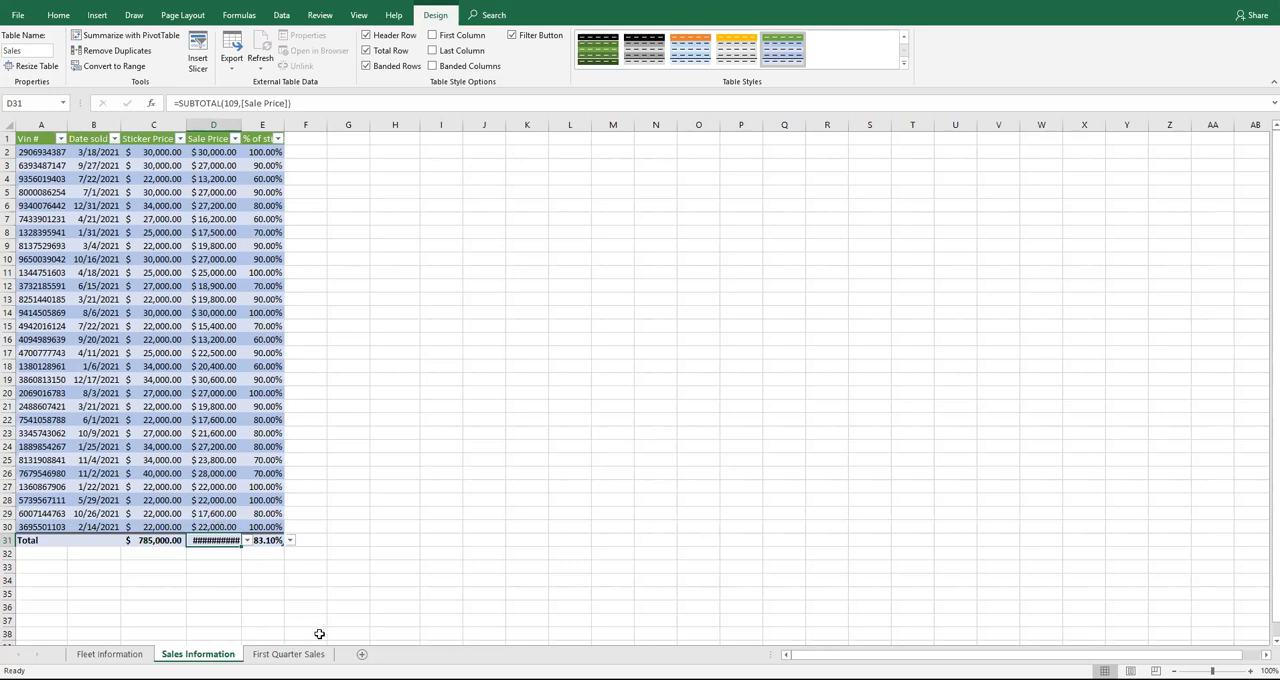
Check the instructions and AutoFit the width of columns B:E on the Sales Information sheet
left_click(480, 678)
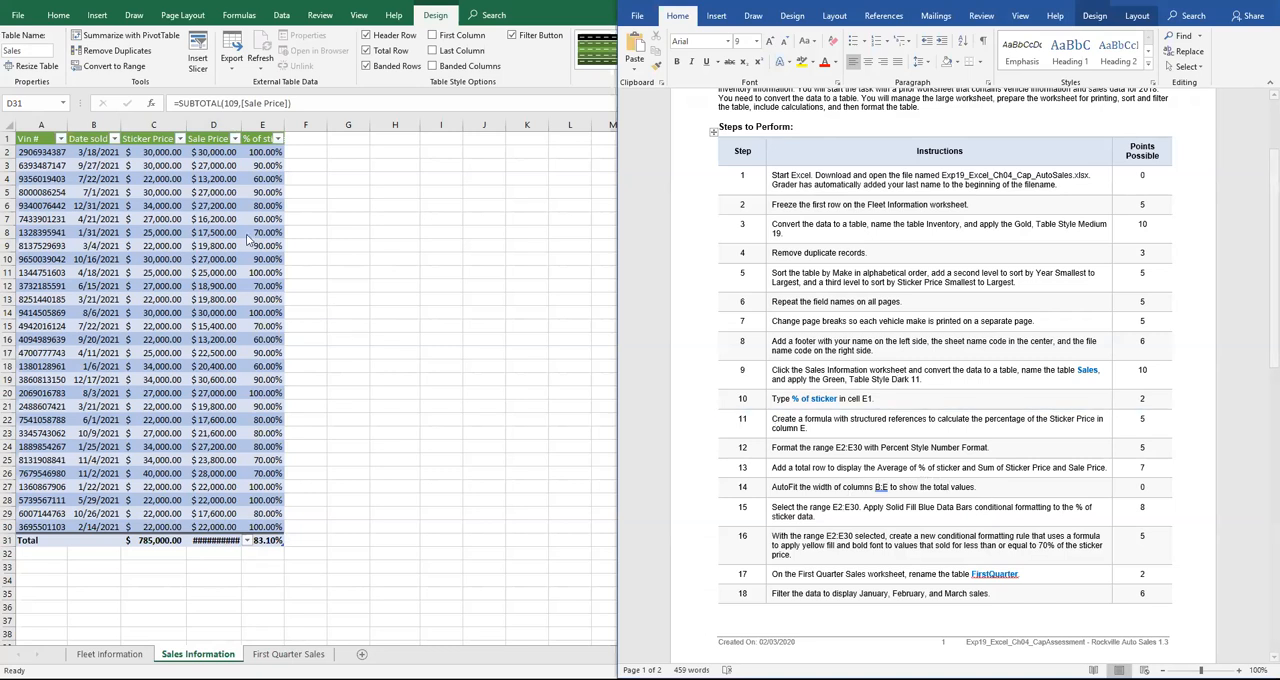
key("super+Up")
left_click_drag(93, 125, 254, 126)
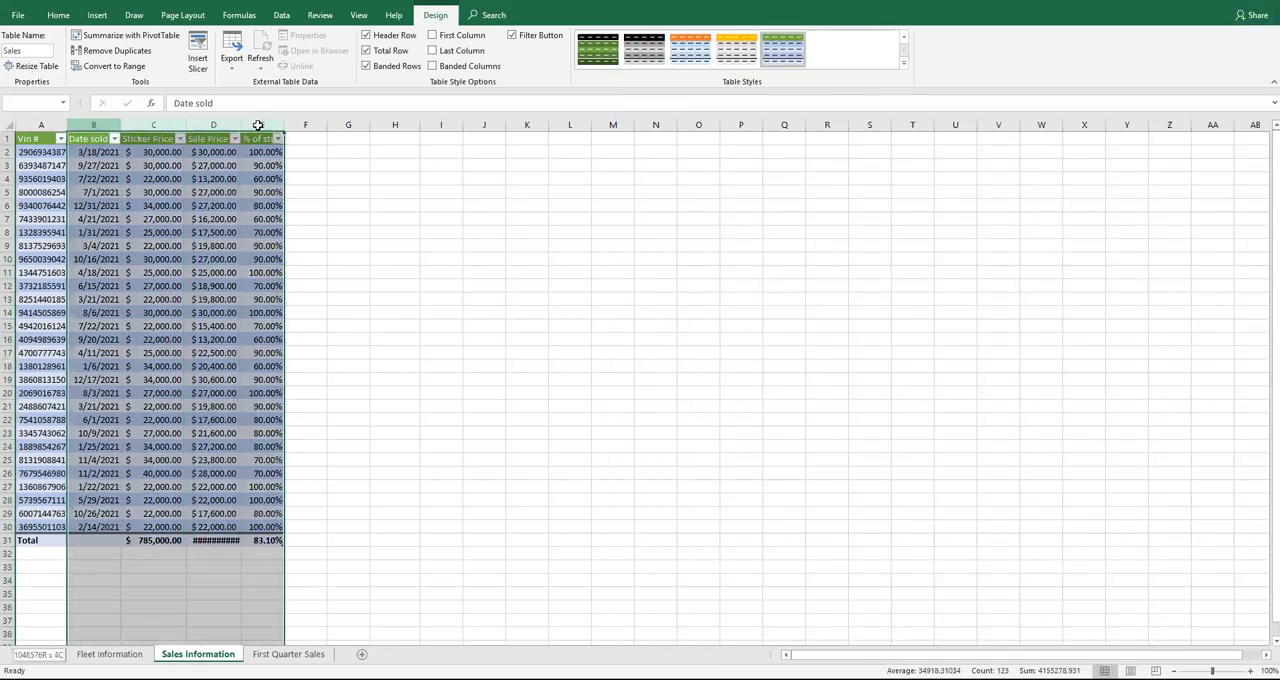
left_click(58, 15)
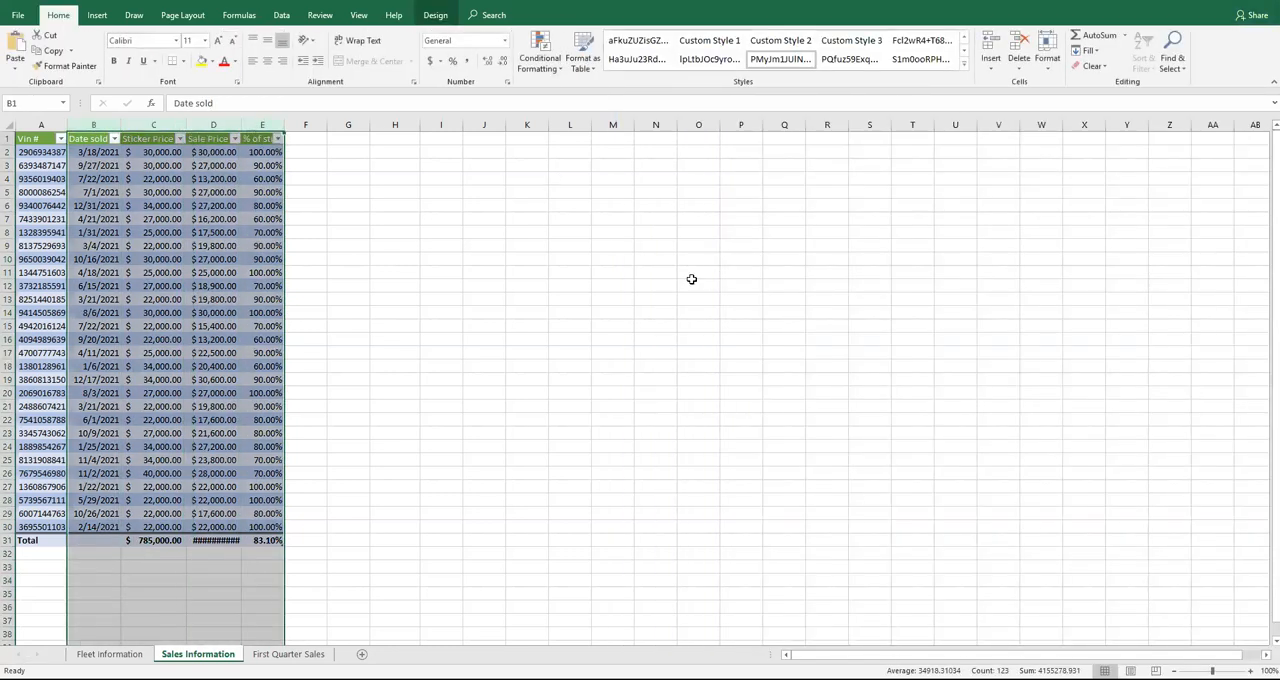
left_click(1052, 70)
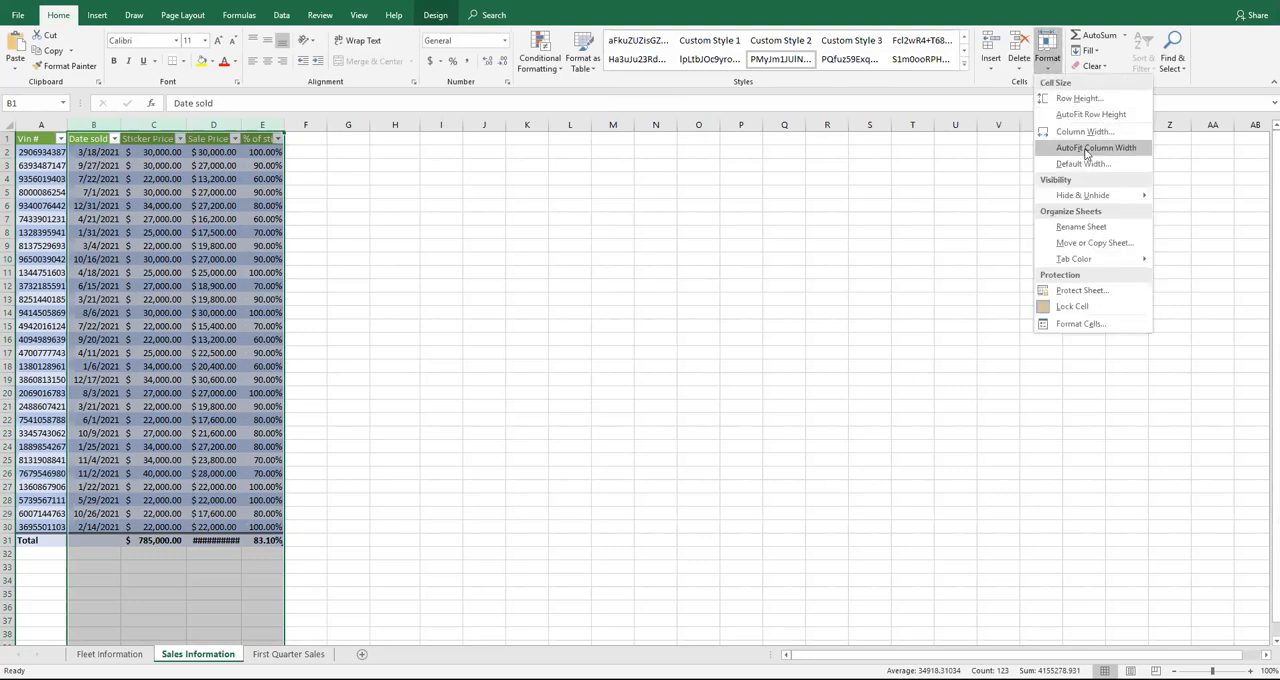
left_click(1087, 148)
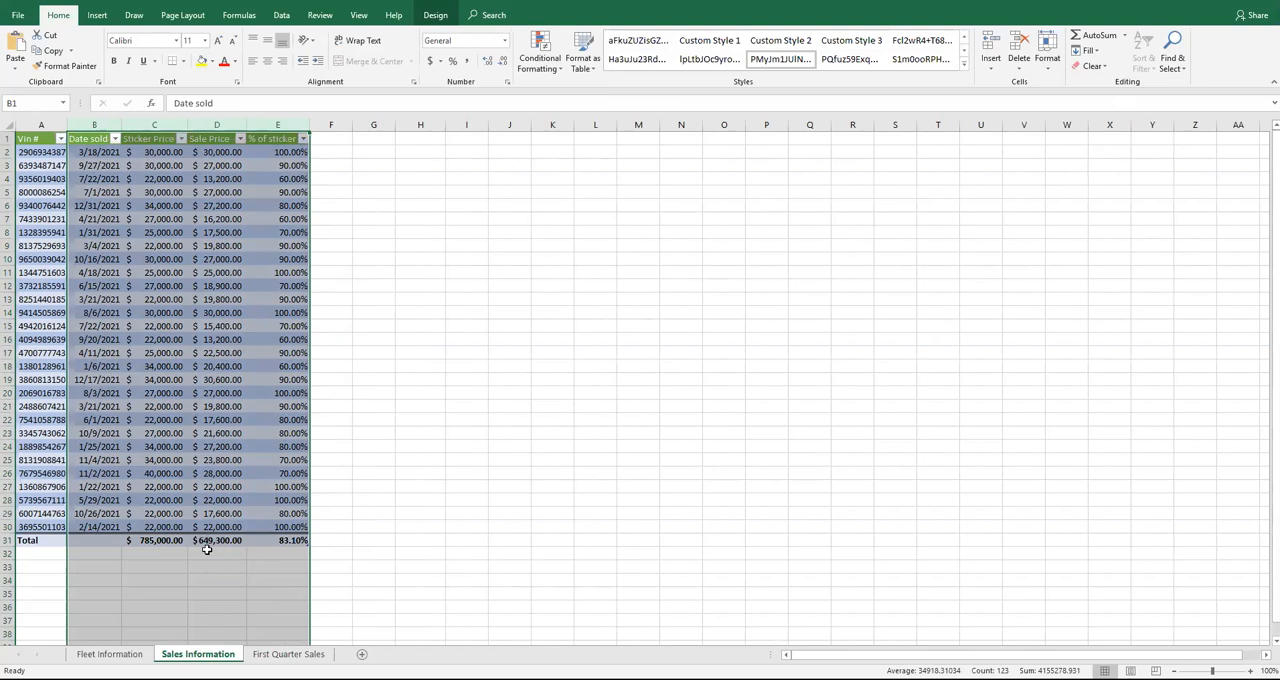
left_click(211, 541)
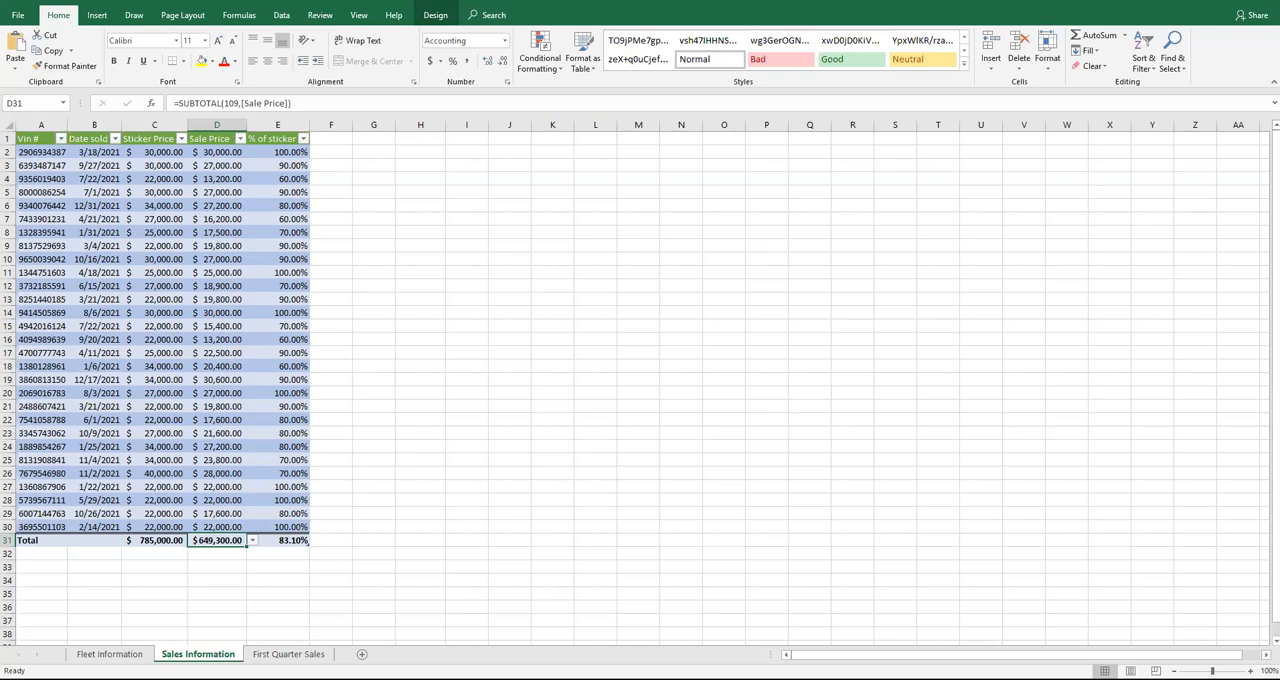
Read the next instructions and apply Solid Fill Blue Data Bars conditional formatting to the range E2:E30
left_click(435, 678)
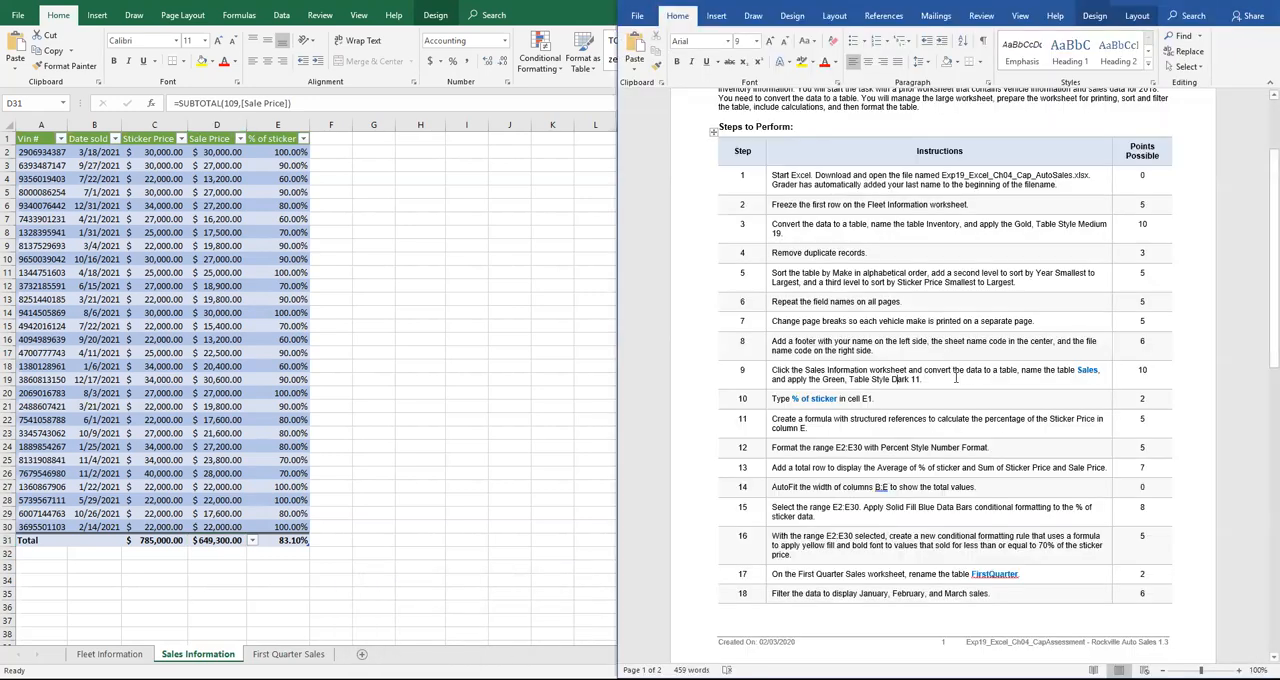
scroll(985, 375, "down", 3)
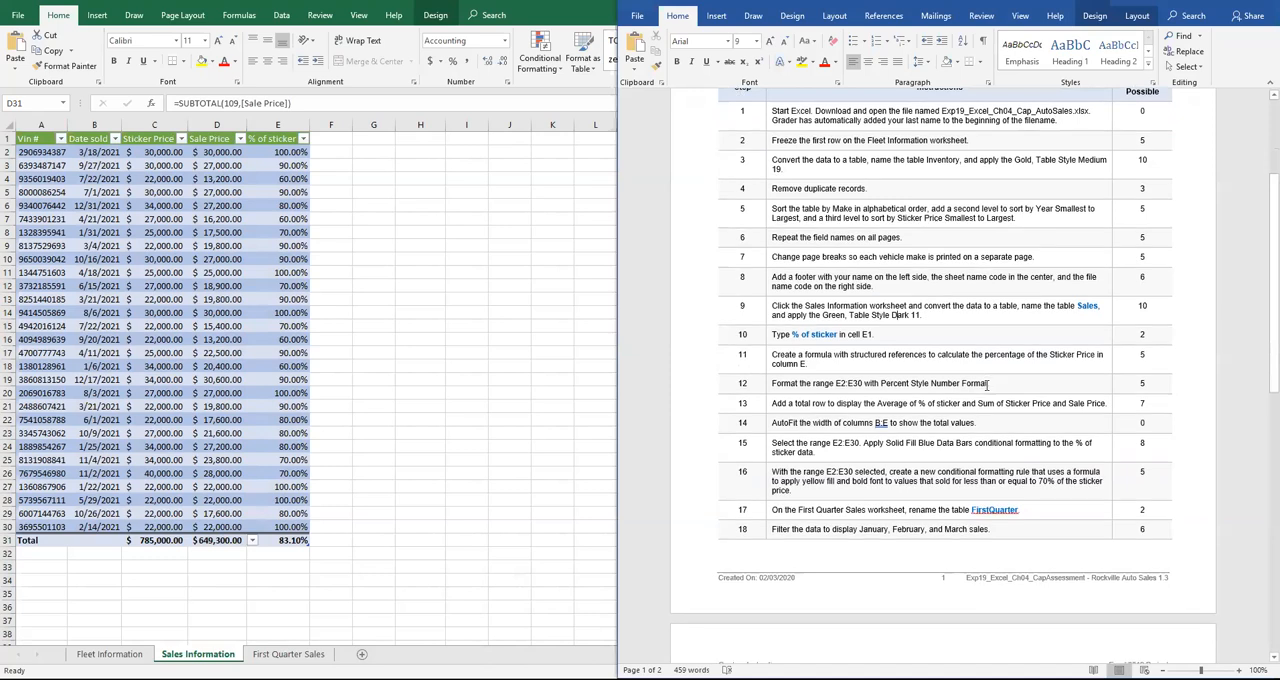
scroll(985, 385, "down", 1)
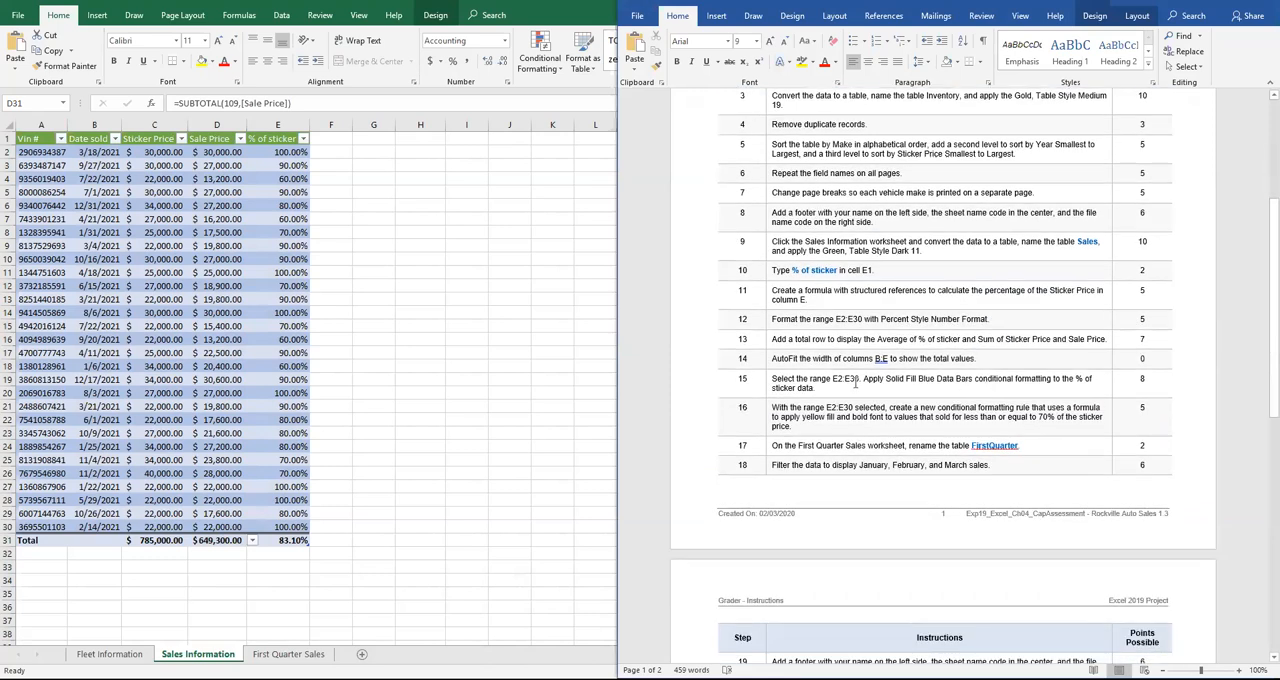
scroll(855, 382, "down", 1)
scroll(855, 382, "down", 1)
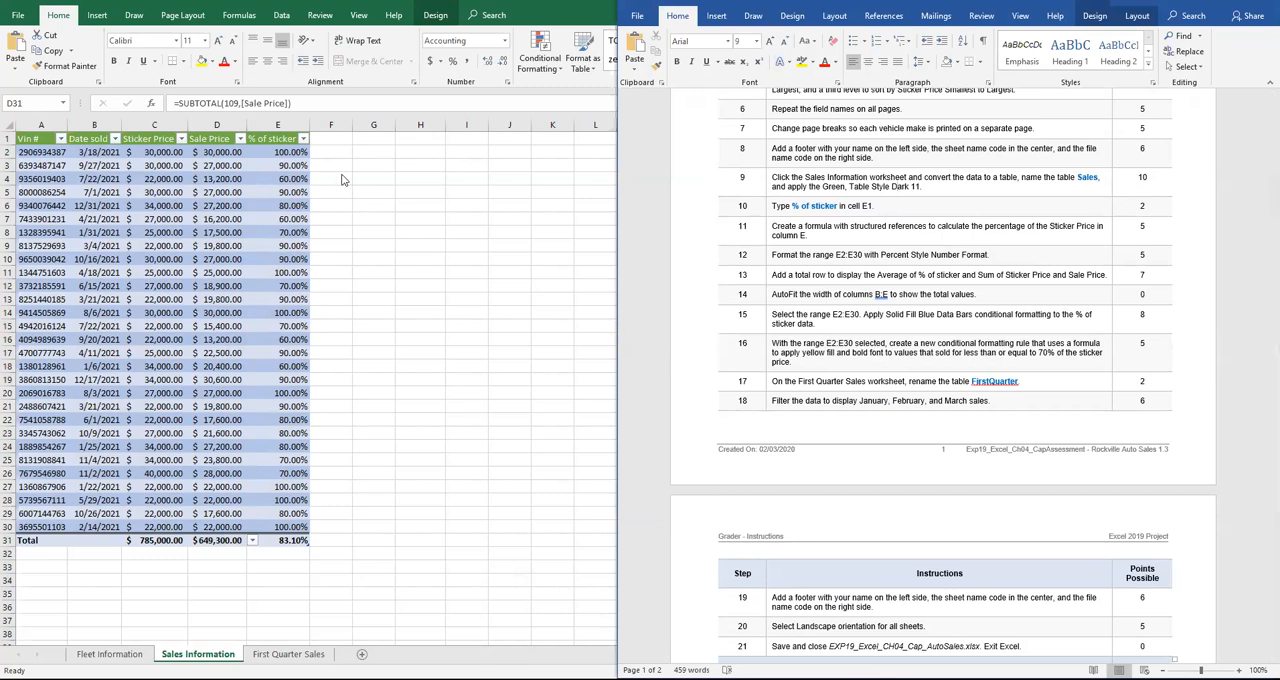
left_click(289, 156)
left_click_drag(285, 151, 276, 528)
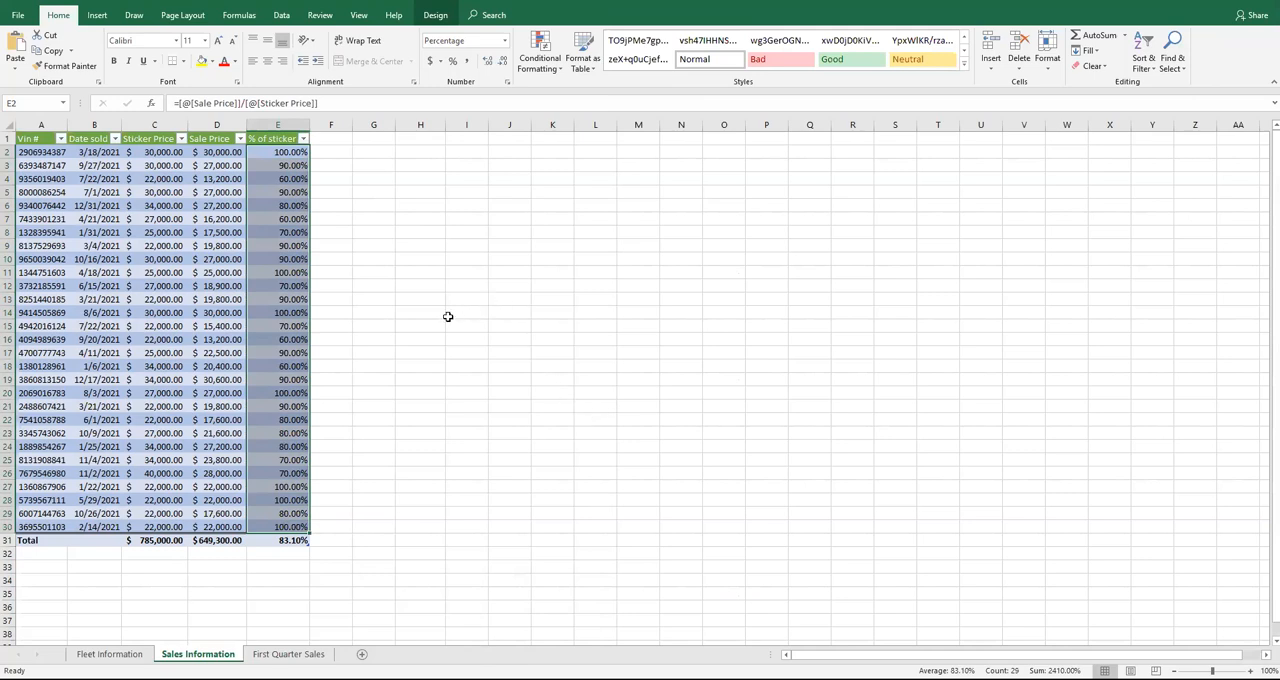
left_click(552, 75)
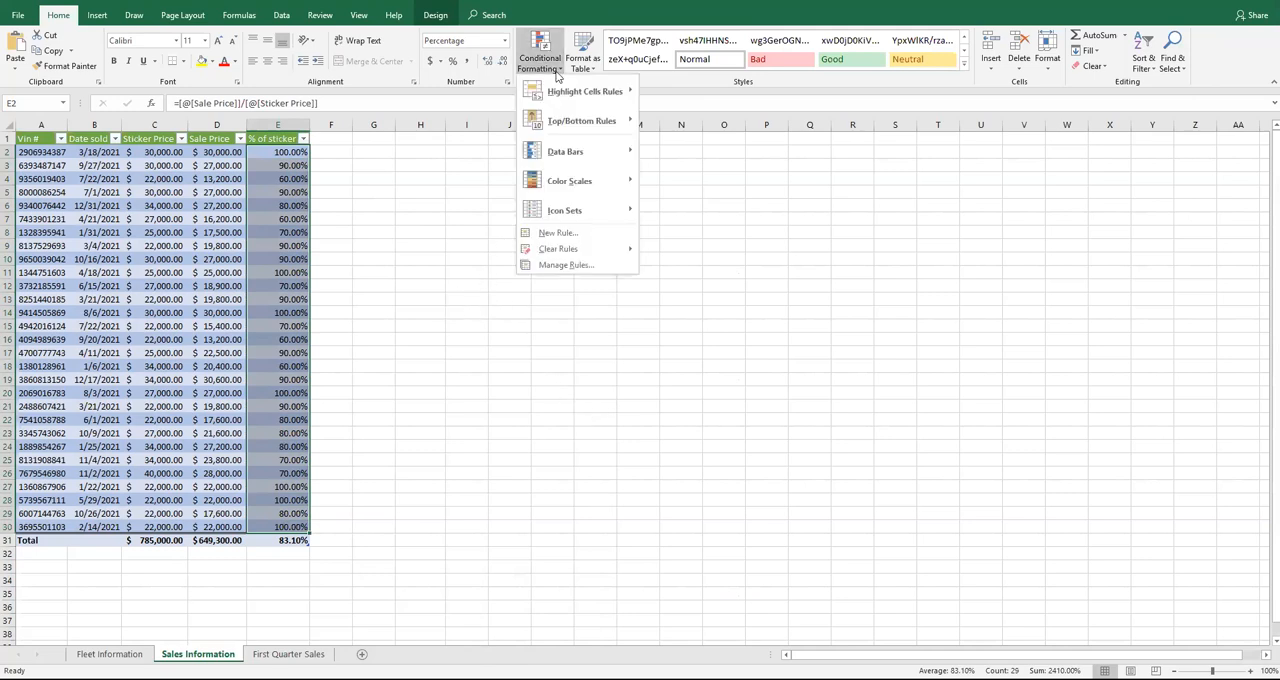
mouse_move(566, 157)
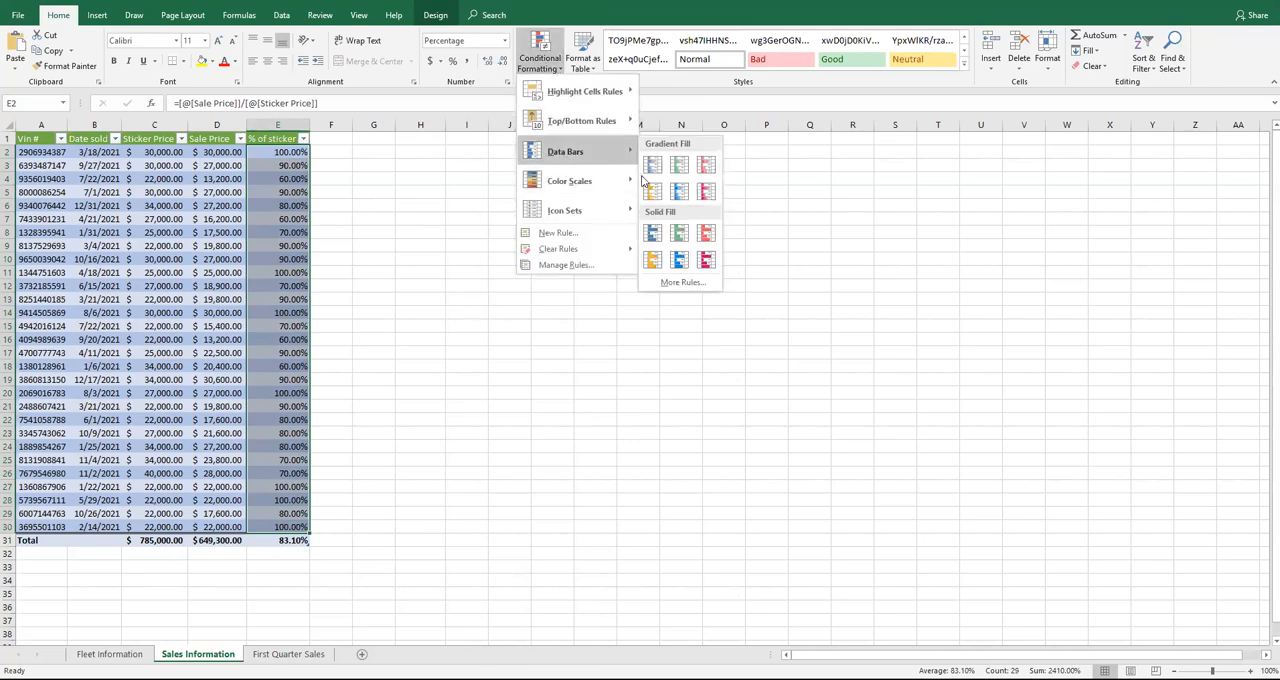
left_click(652, 235)
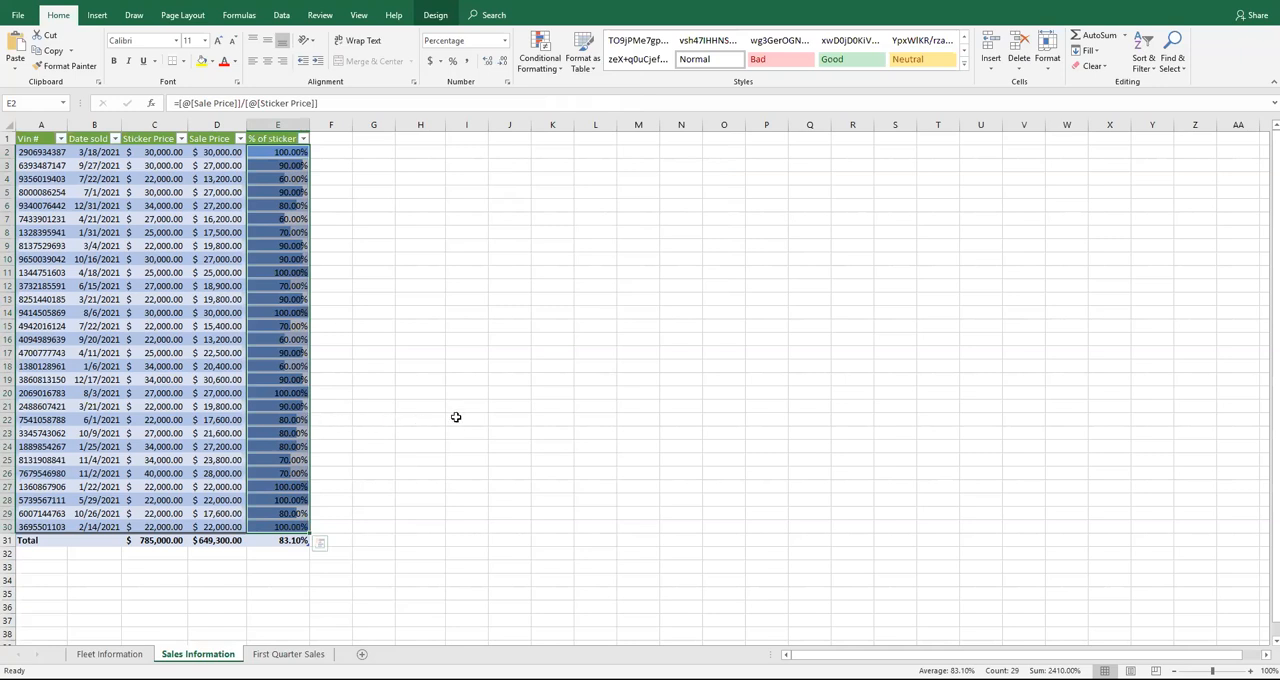
Start a new formula-based conditional formatting rule for E2:E30 with the formula =E2<=70%
left_click(448, 679)
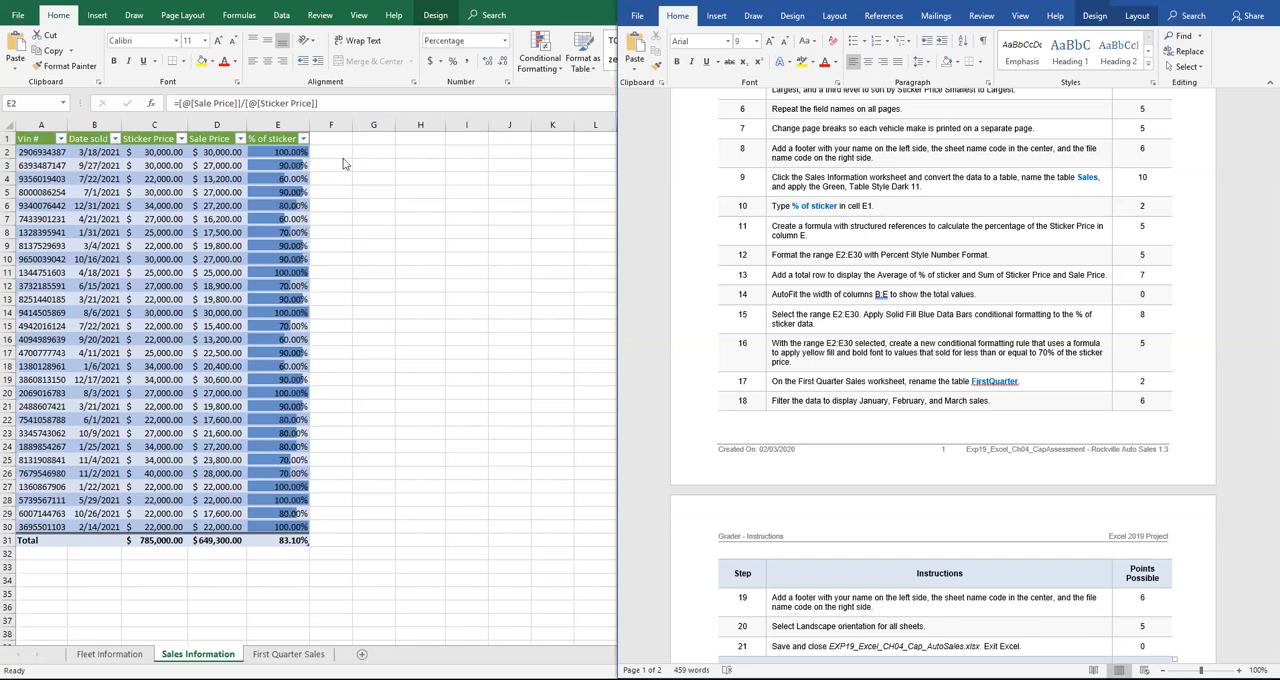
left_click(558, 73)
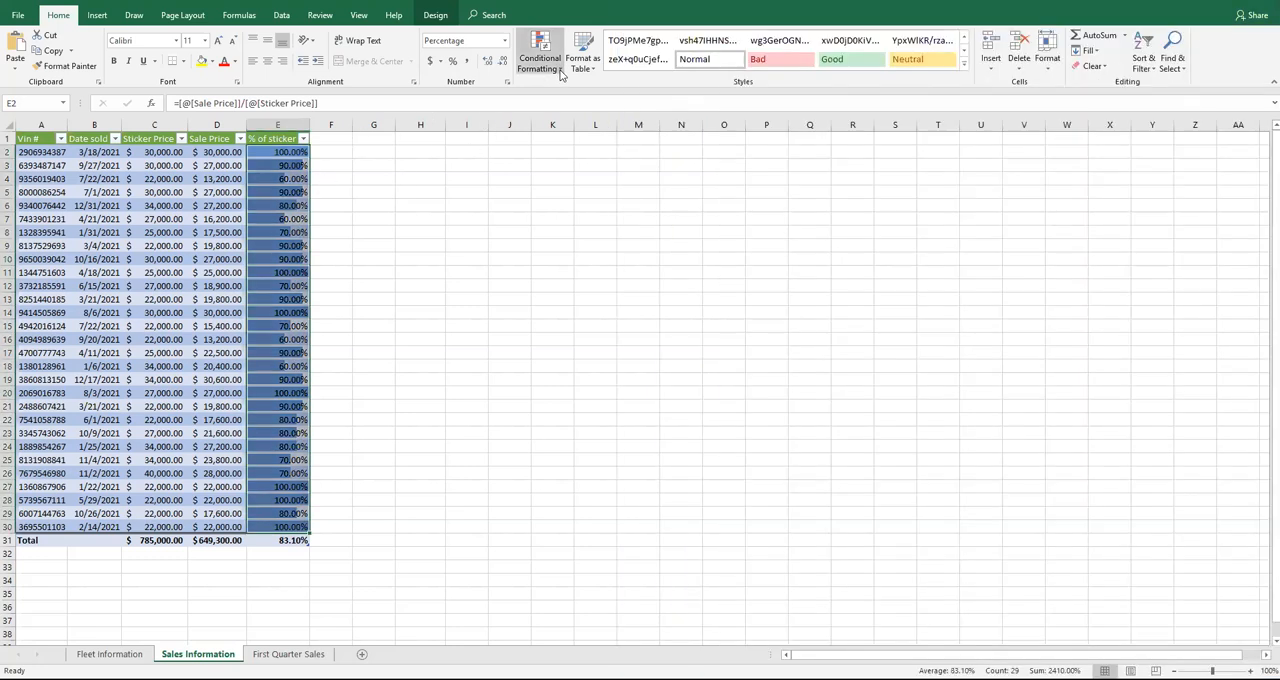
left_click(558, 70)
left_click(558, 233)
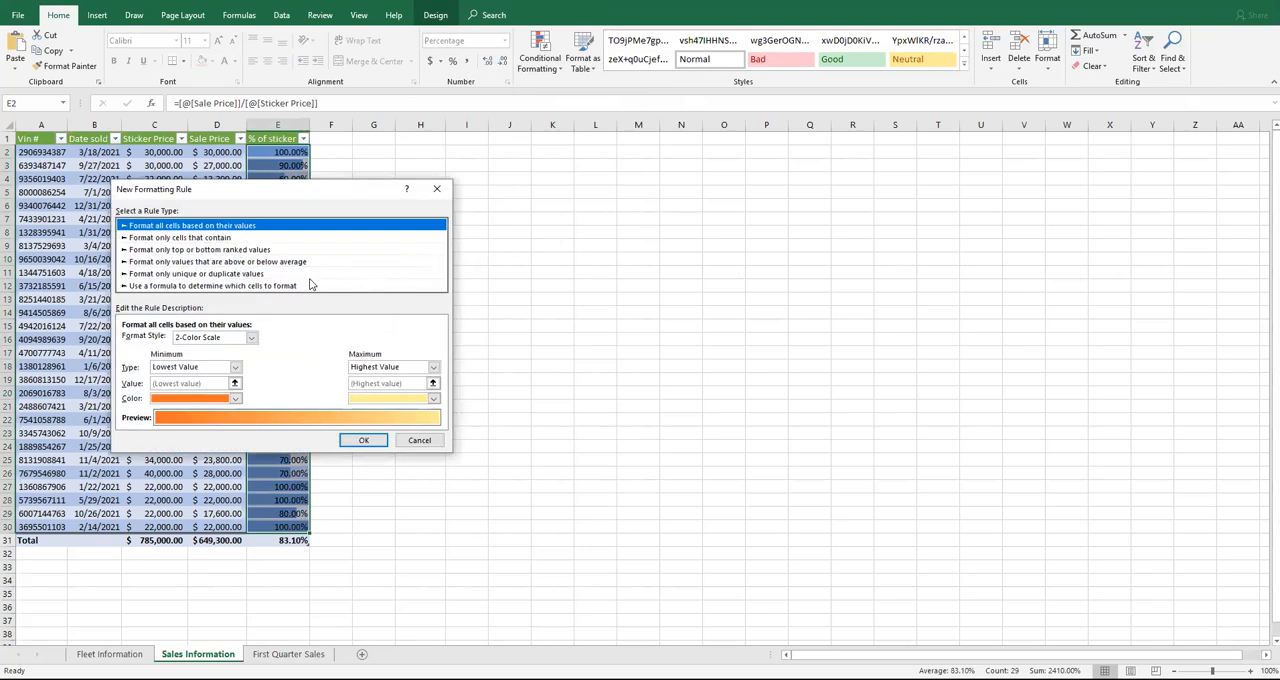
left_click(292, 287)
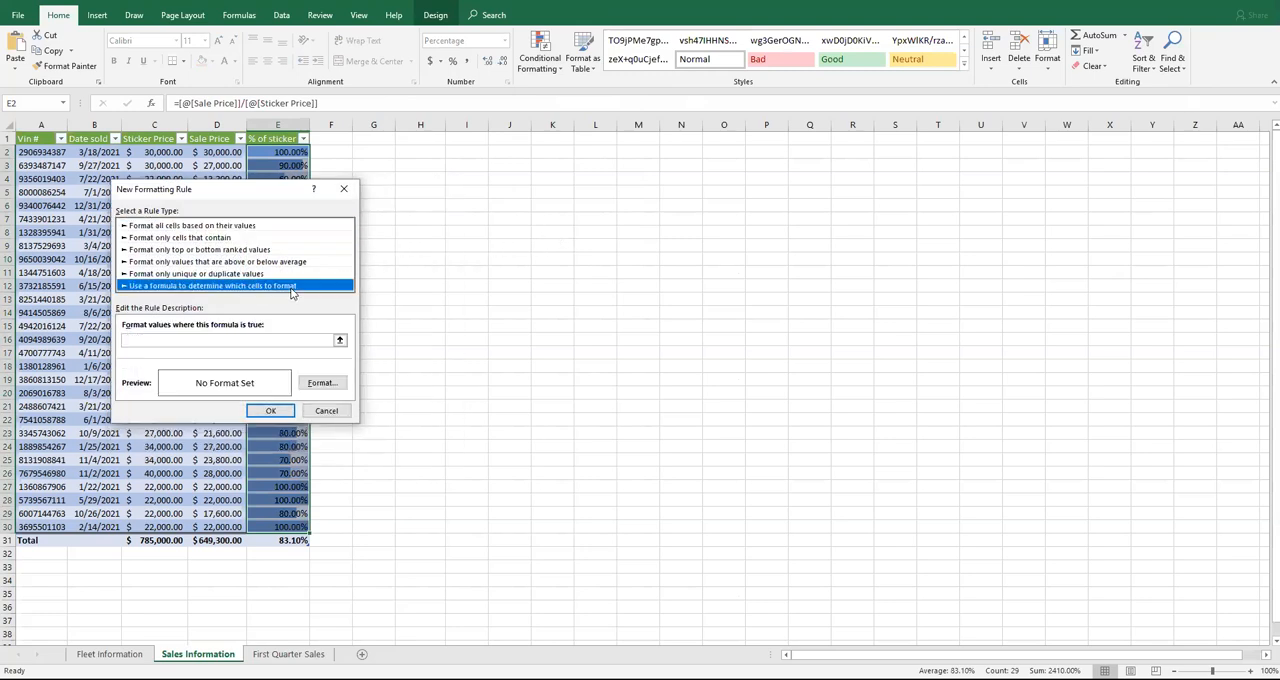
left_click(256, 341)
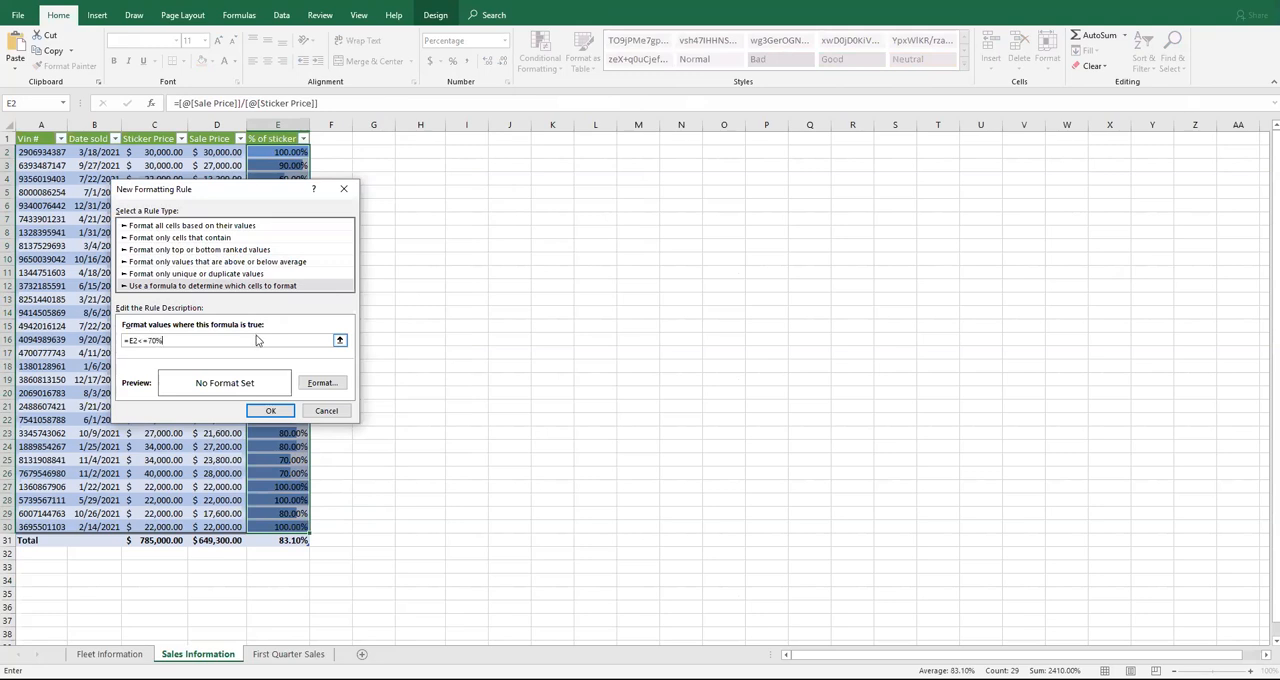
Give the new rule a yellow fill and bold font, and apply it to the selected range
left_click(321, 383)
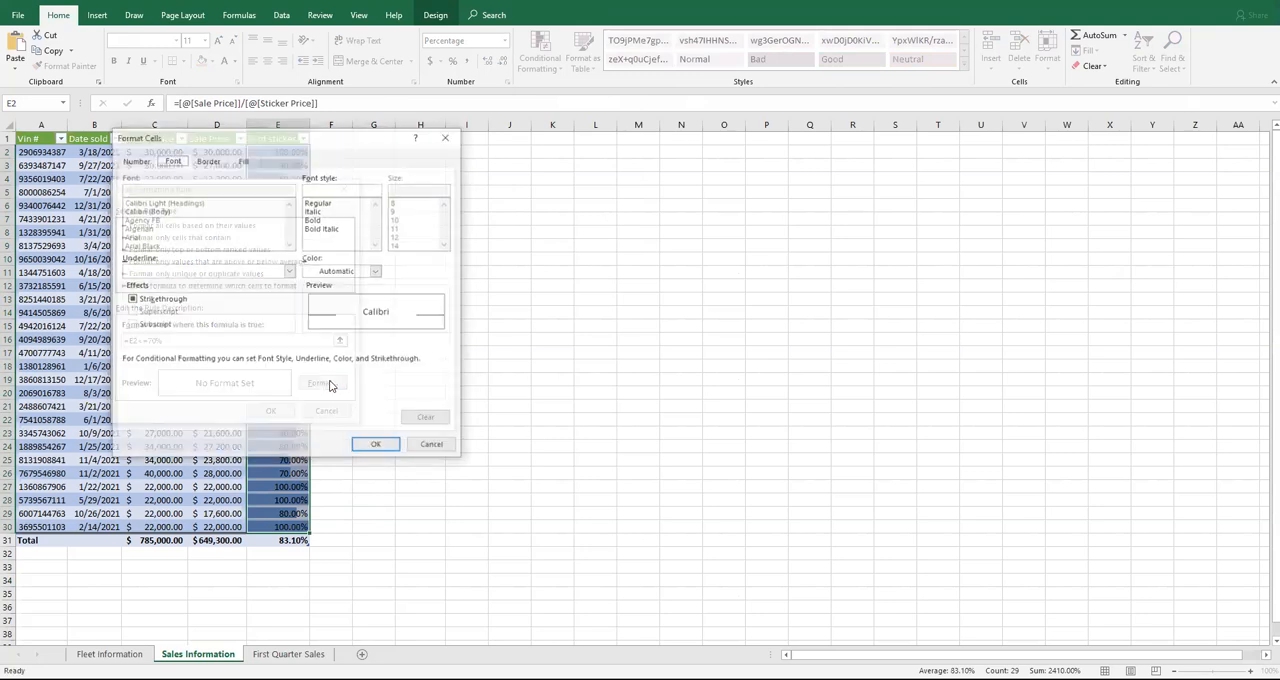
left_click(245, 162)
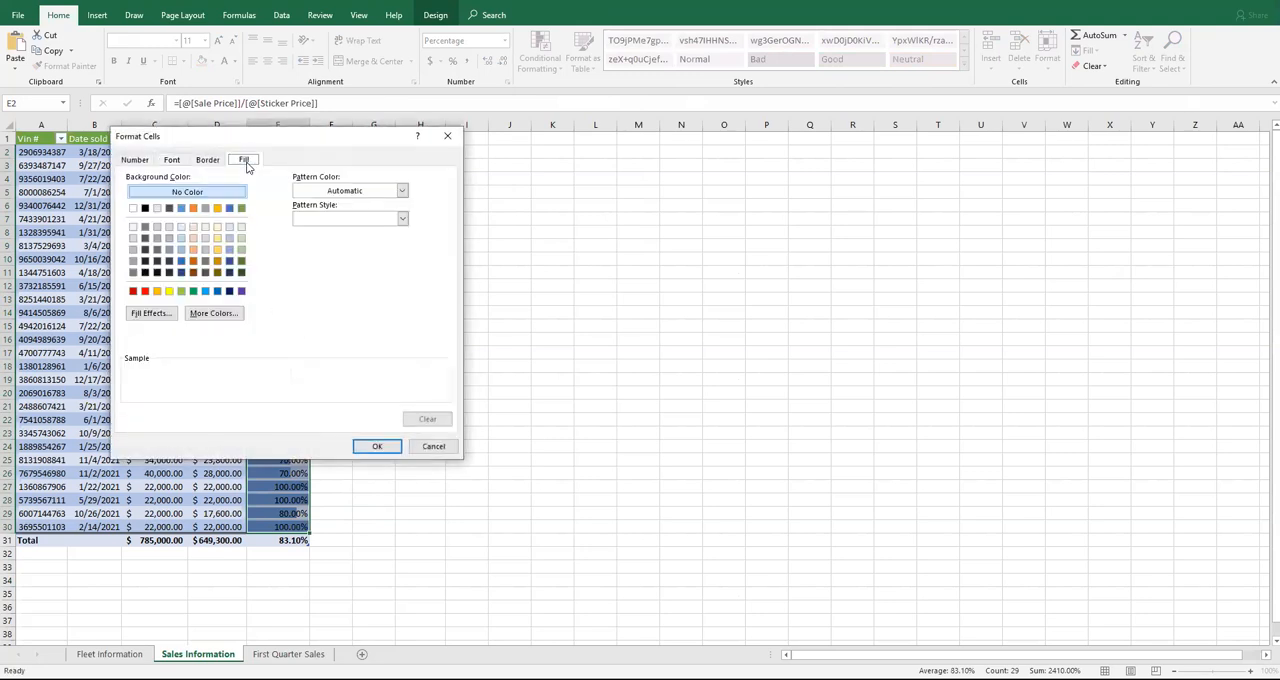
left_click(169, 291)
left_click(171, 162)
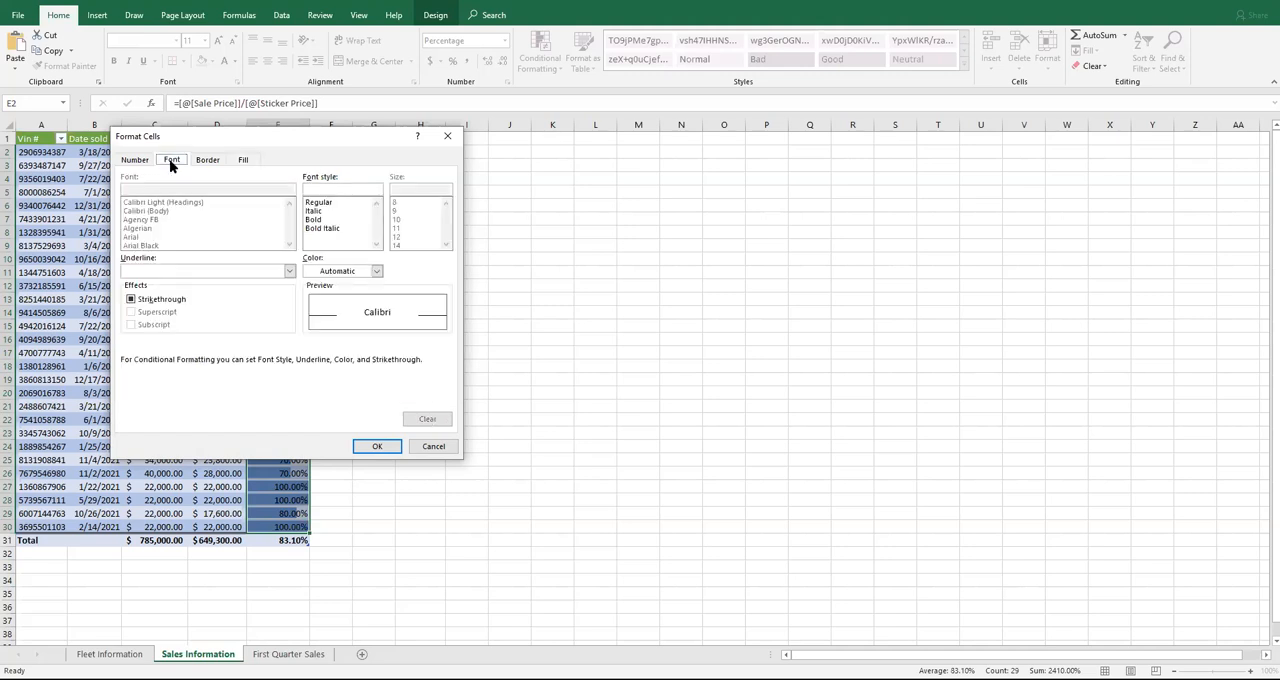
left_click(313, 222)
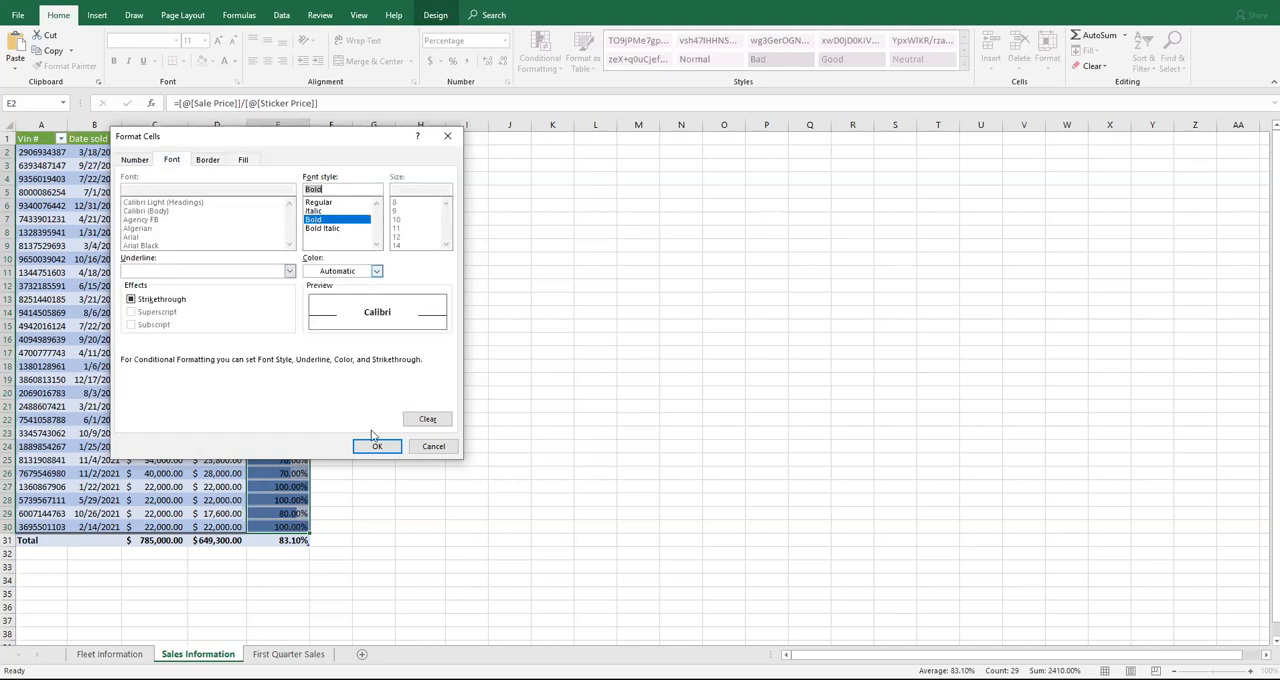
left_click(377, 446)
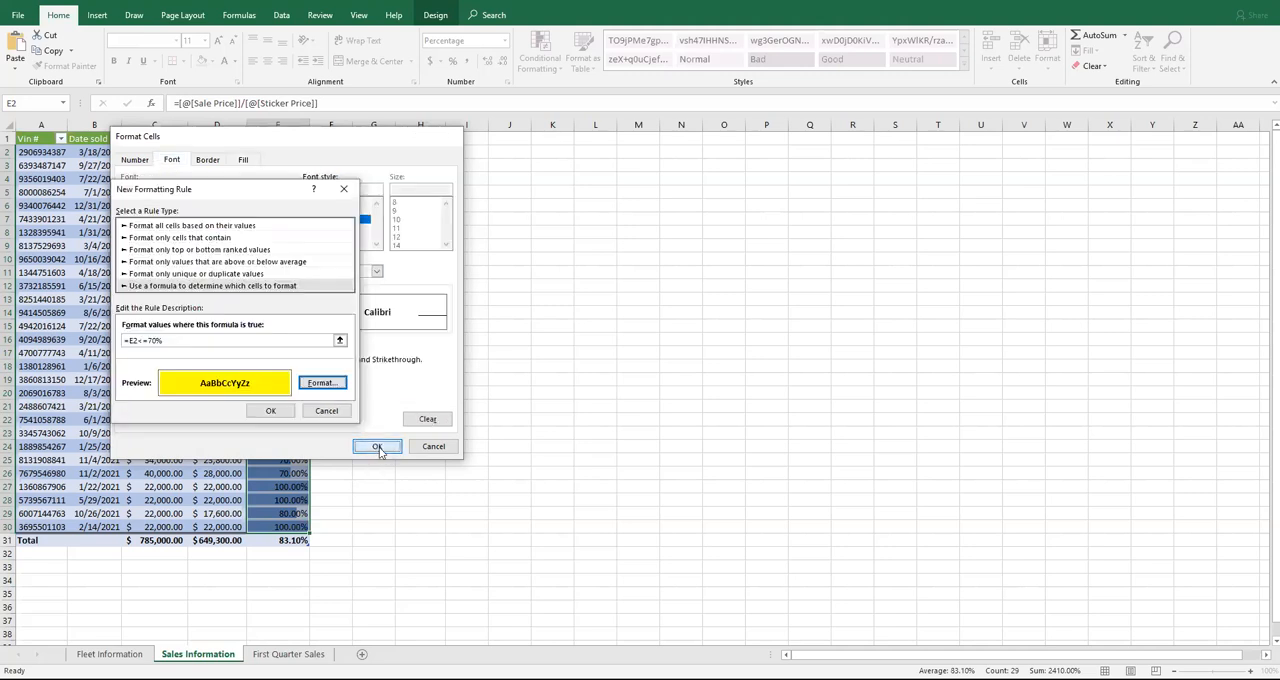
left_click(270, 410)
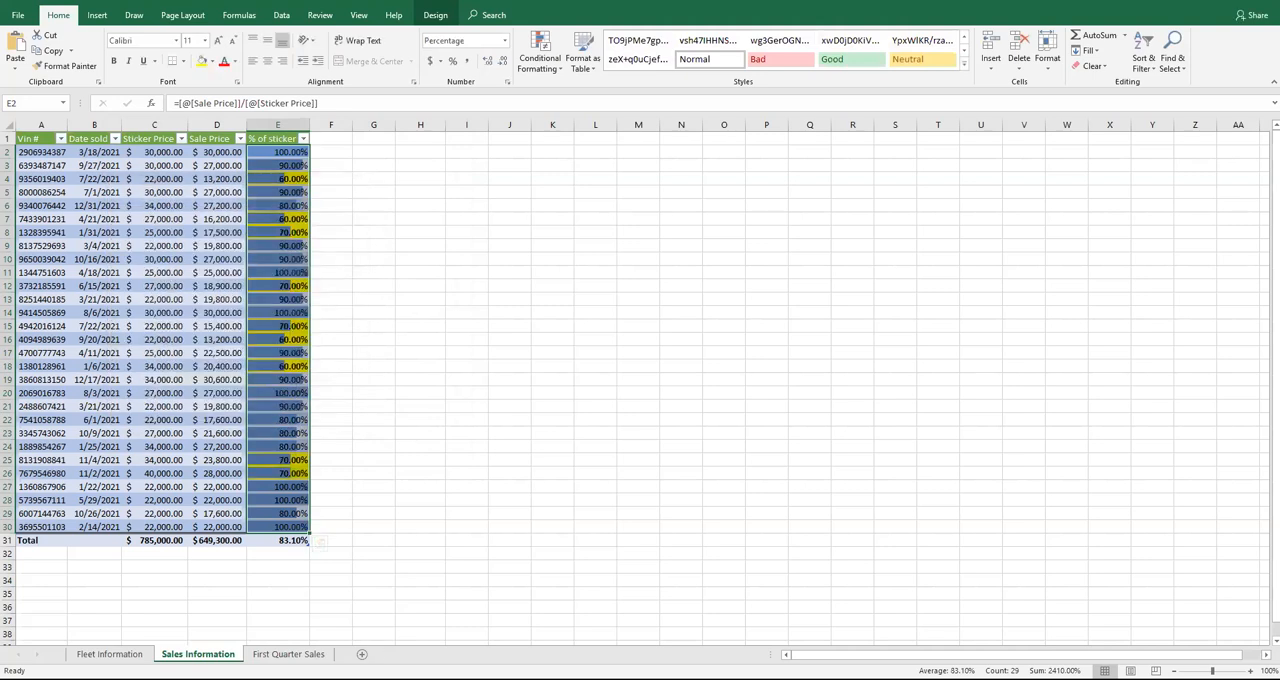
Check the instructions and rename the table on the First Quarter Sales worksheet to FirstQuarter
left_click(484, 678)
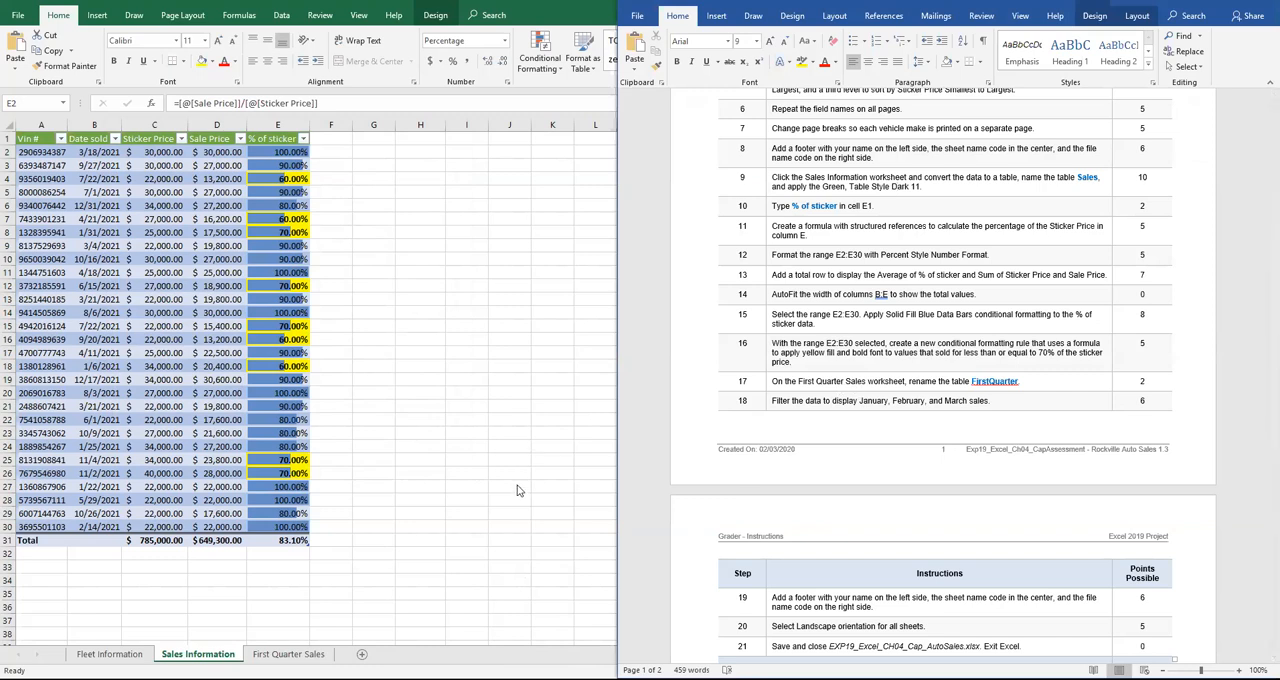
left_click(289, 654)
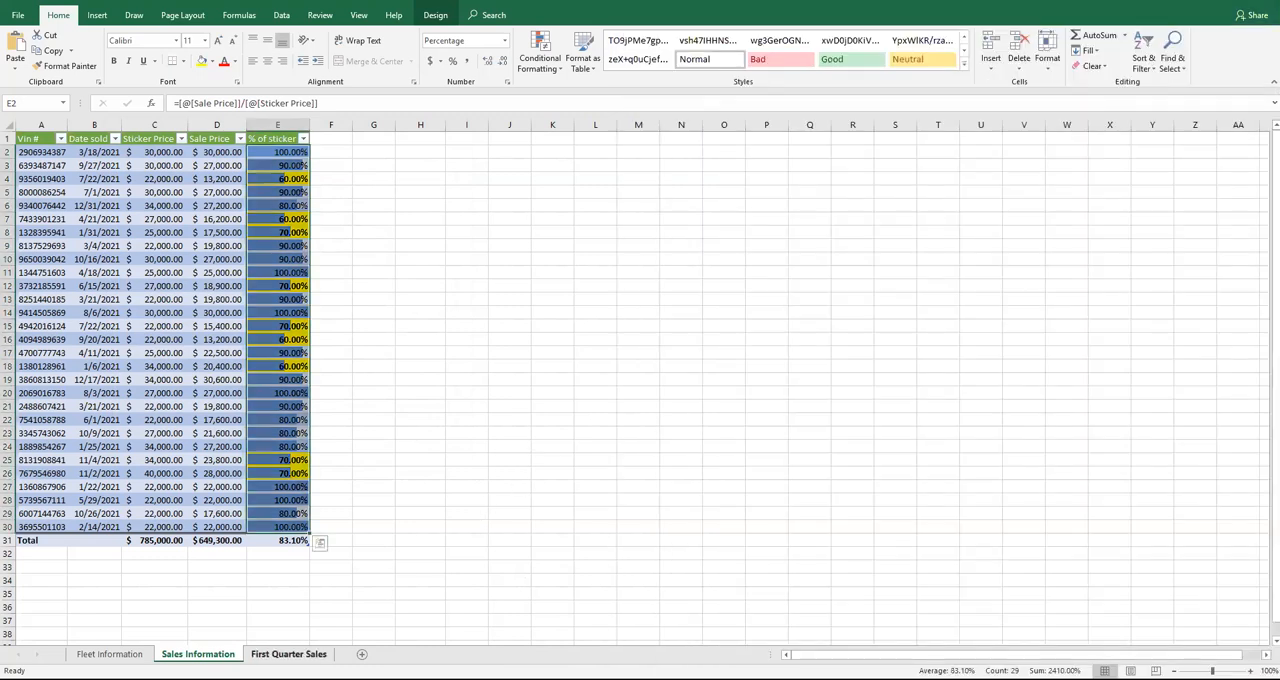
left_click(174, 231)
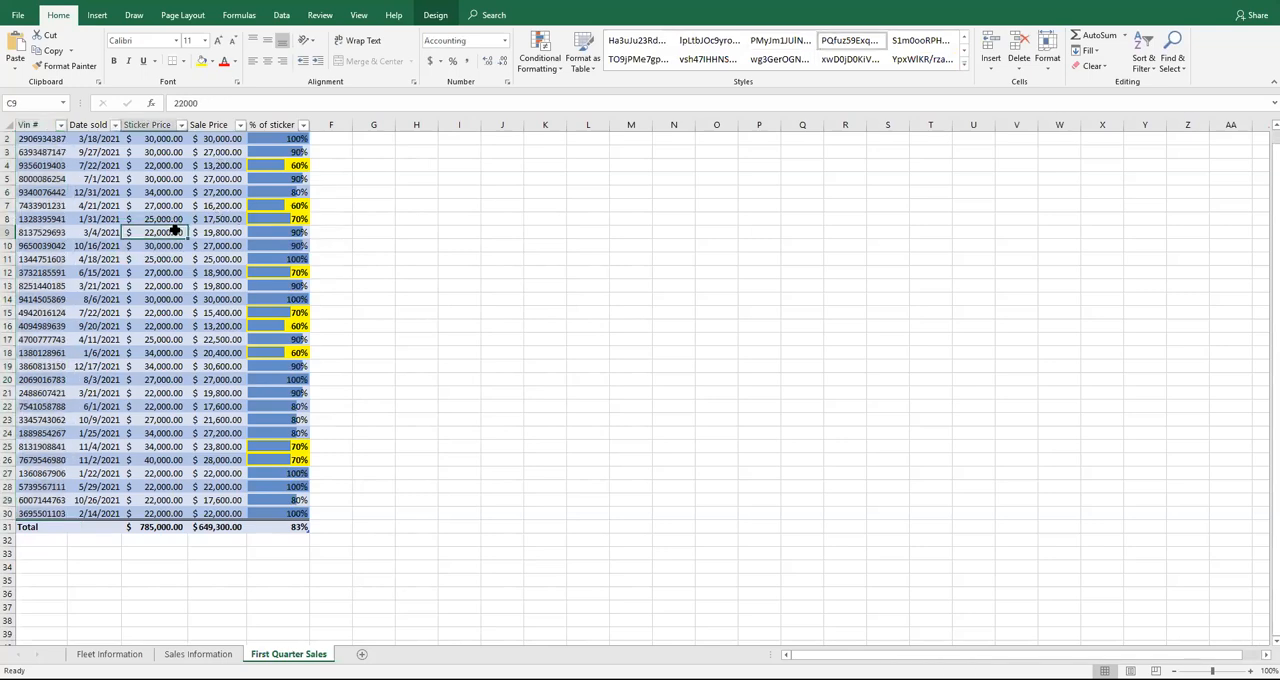
key("super+Down")
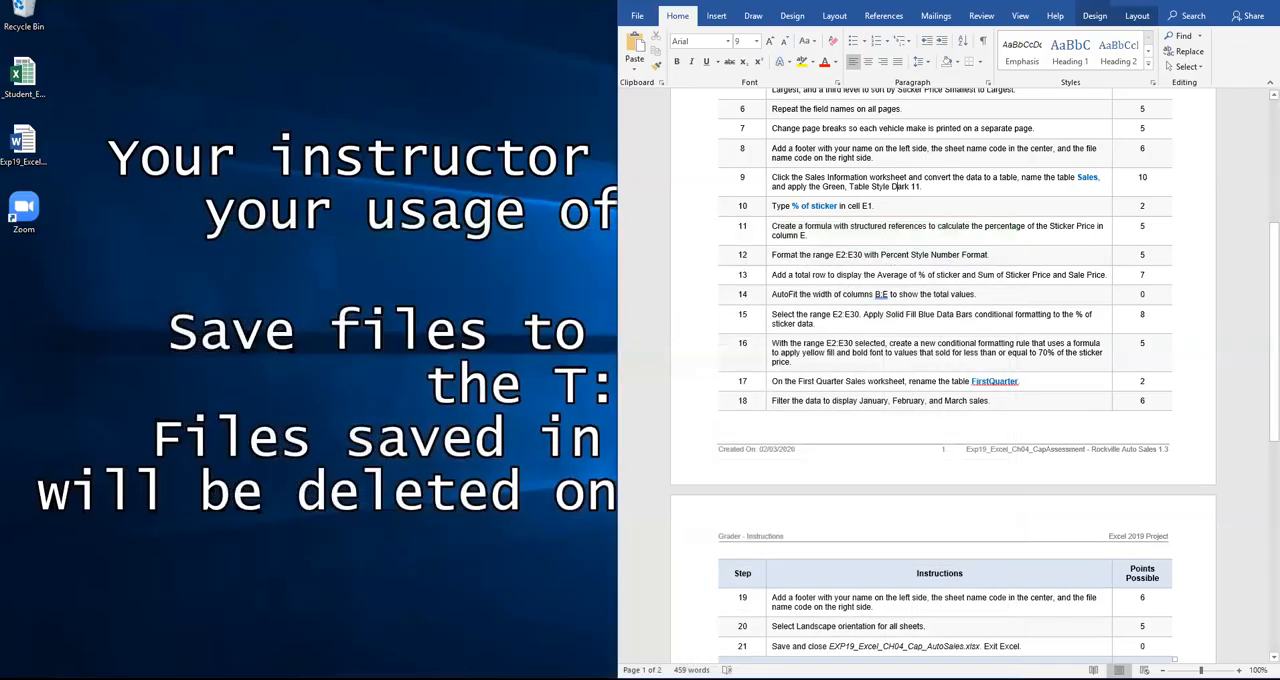
key("alt+Tab")
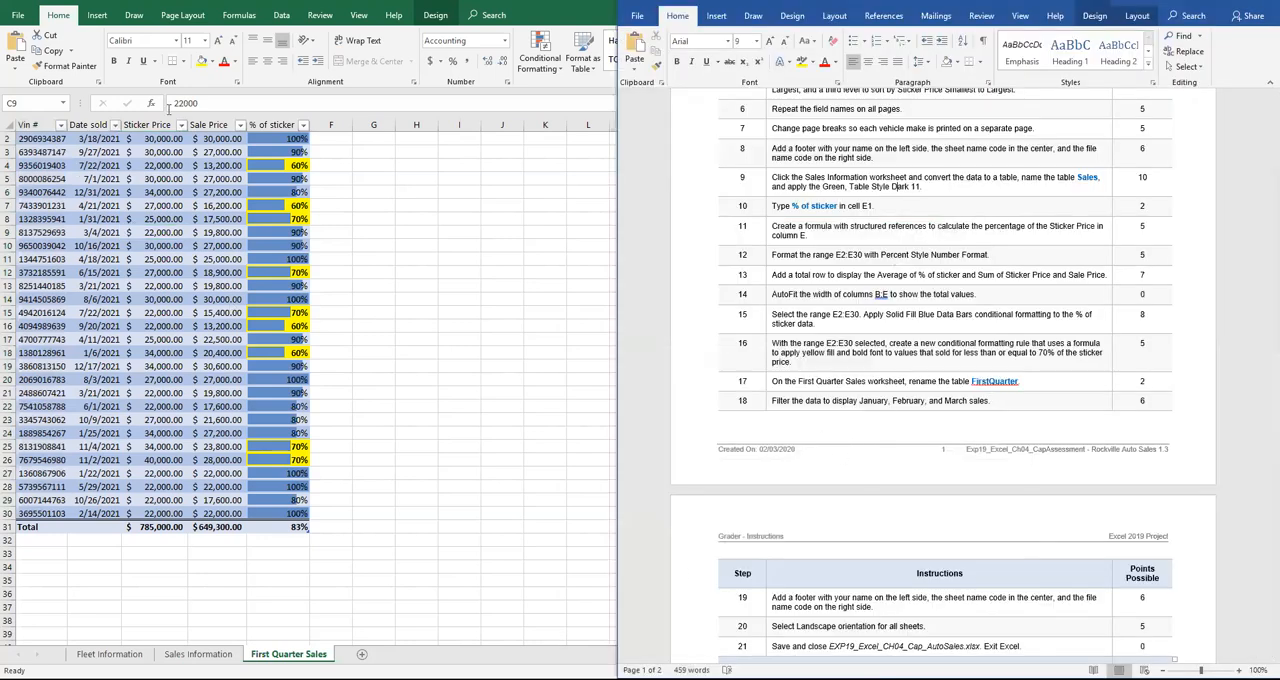
left_click(430, 19)
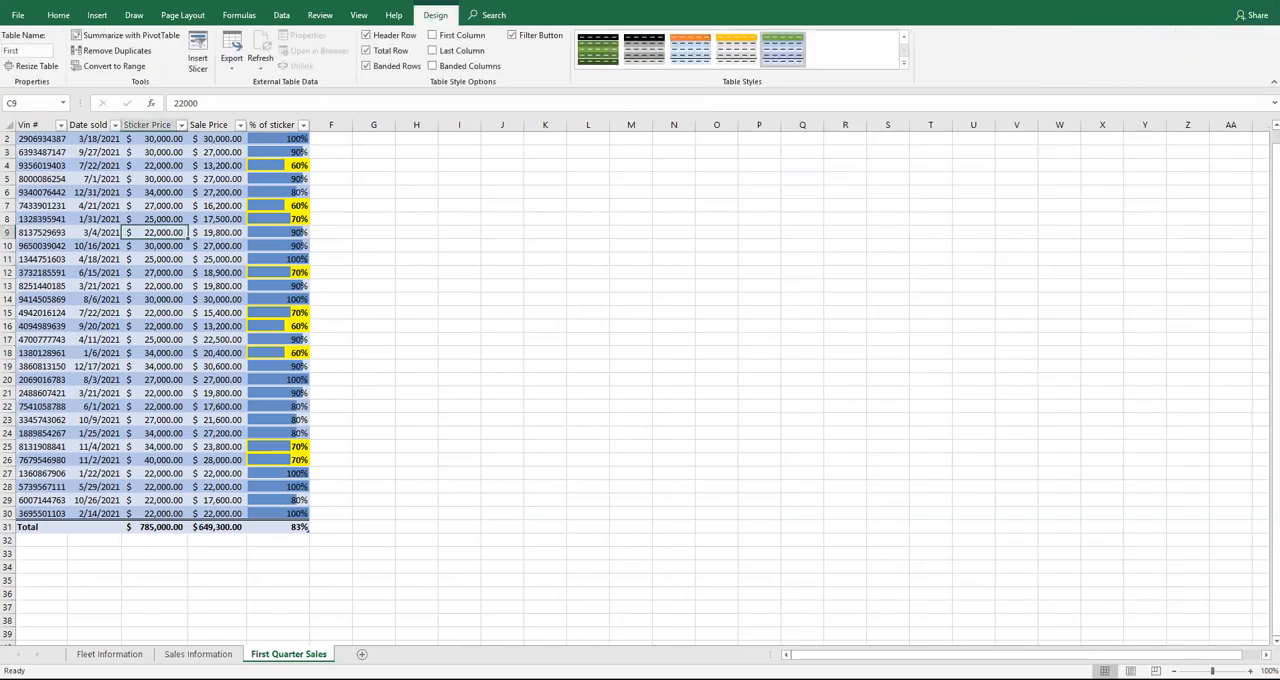
left_click(39, 50)
left_click(39, 49)
left_click(243, 262)
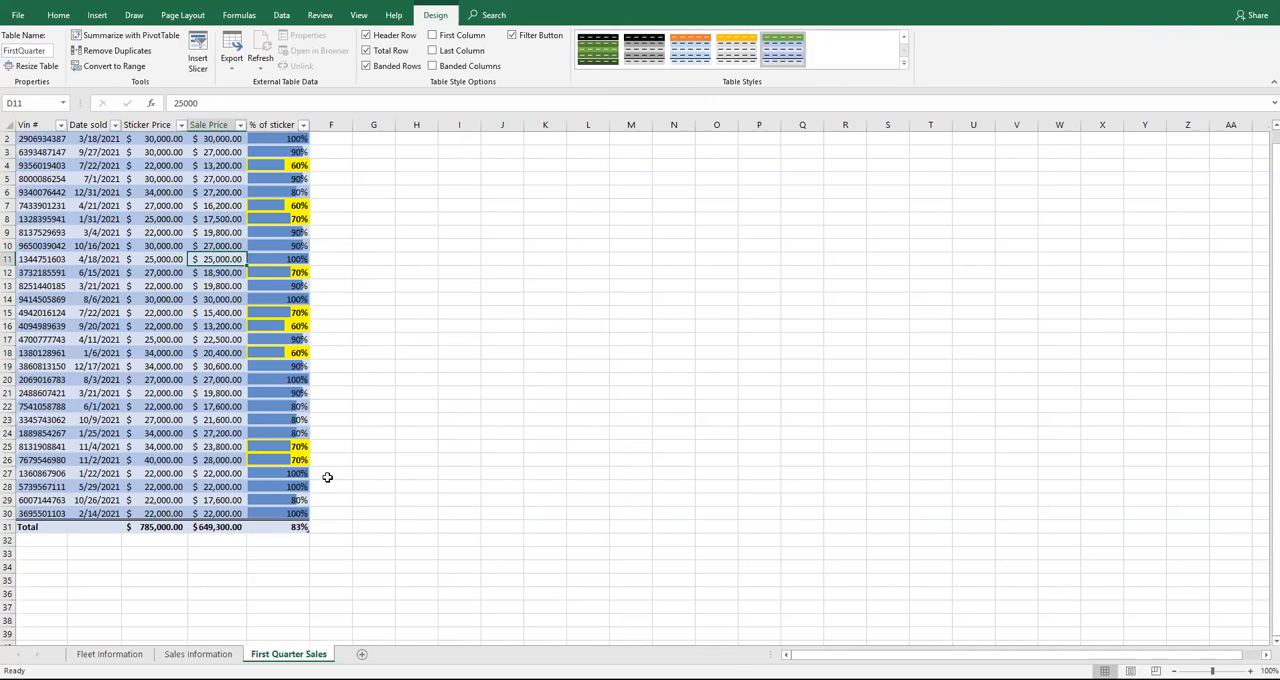
Filter the Date sold column of the FirstQuarter table to show only January, February and March sales
key("alt+Tab")
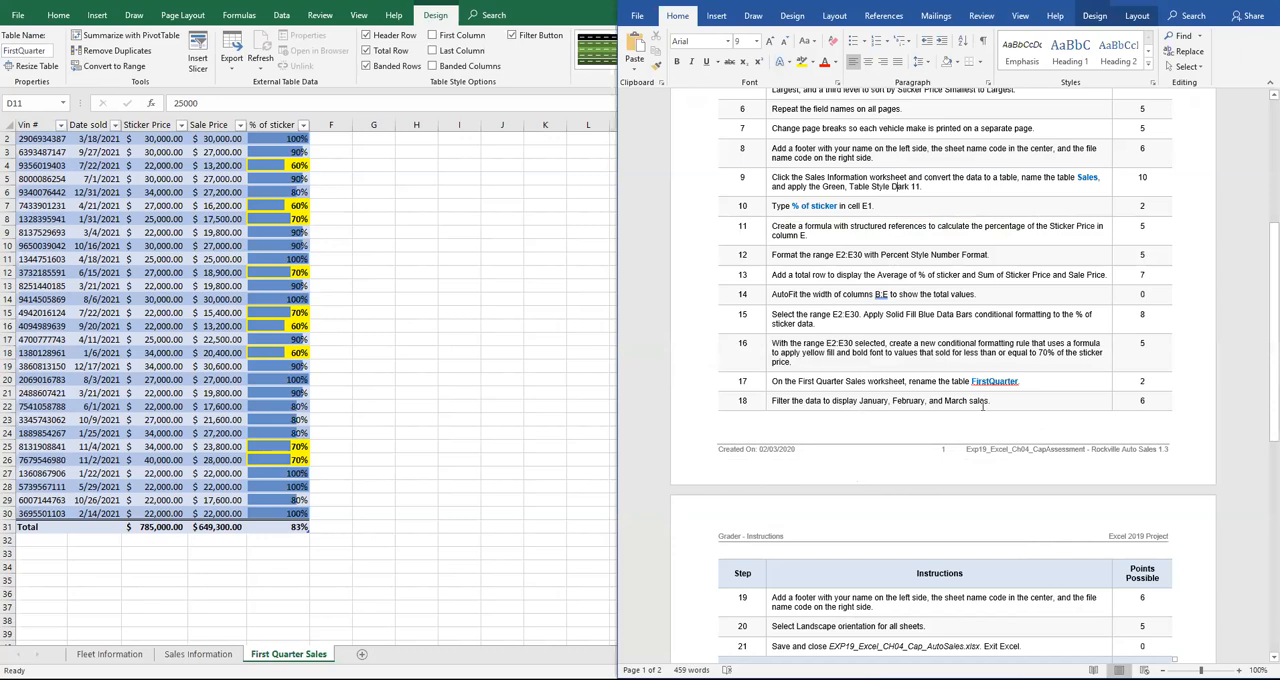
left_click(115, 125)
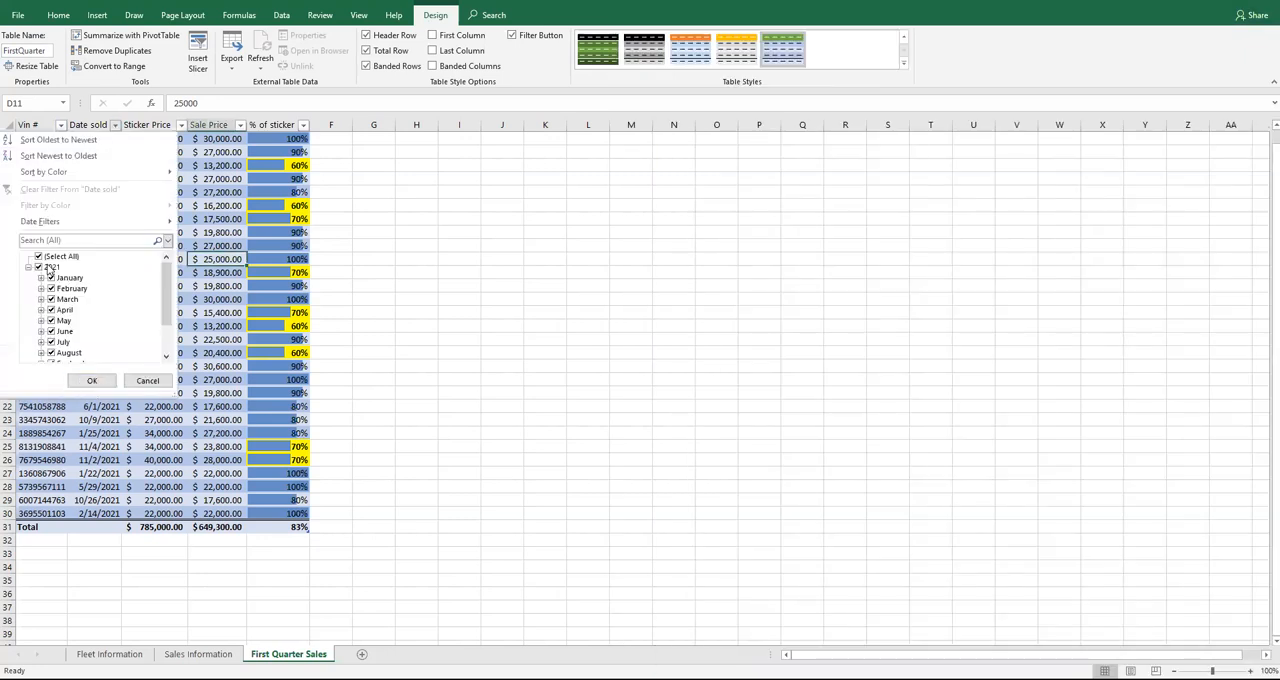
left_click(46, 270)
left_click(51, 278)
left_click(51, 288)
left_click(51, 299)
left_click(92, 380)
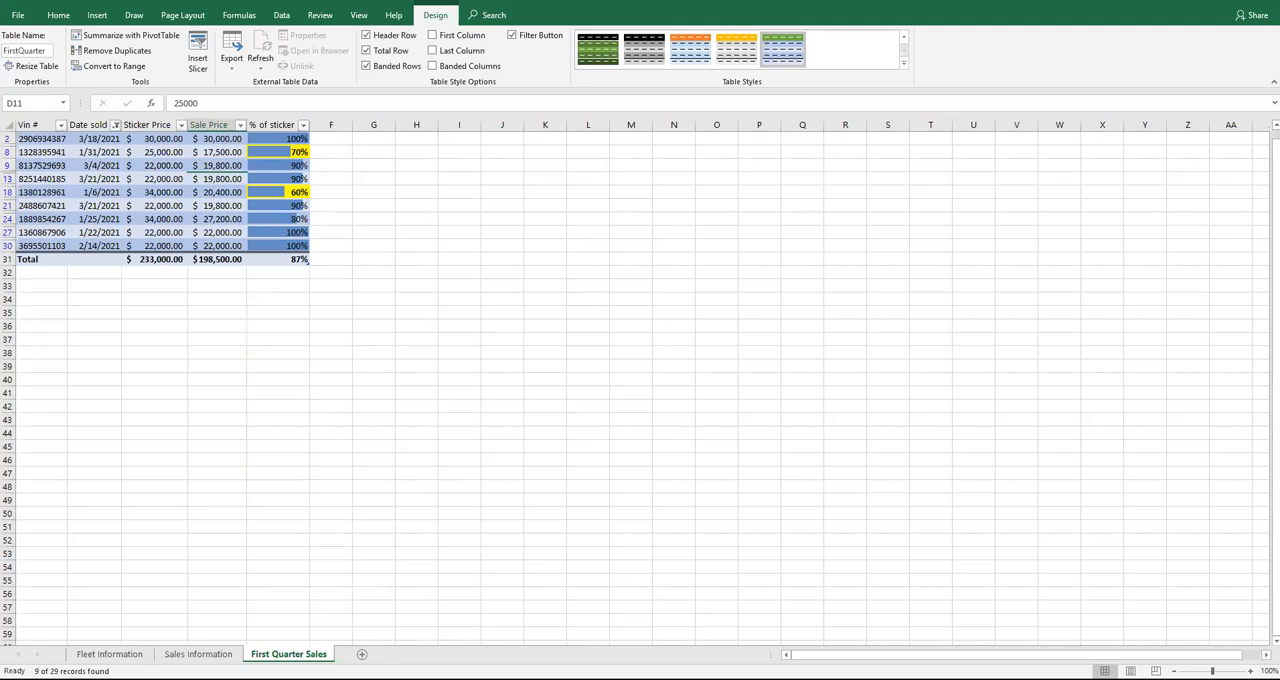
Check the remaining instructions and enter the preparer's name in the left section of the First Quarter Sales worksheet footer
key("alt+Tab")
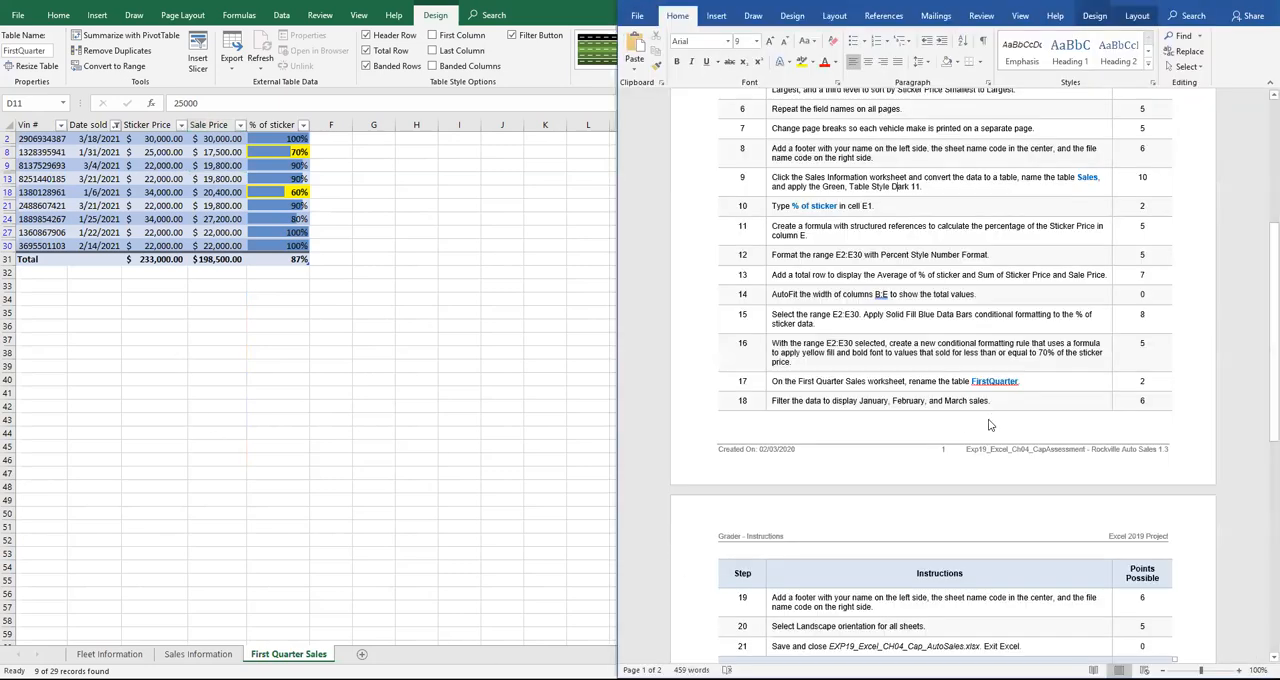
scroll(989, 425, "down", 1)
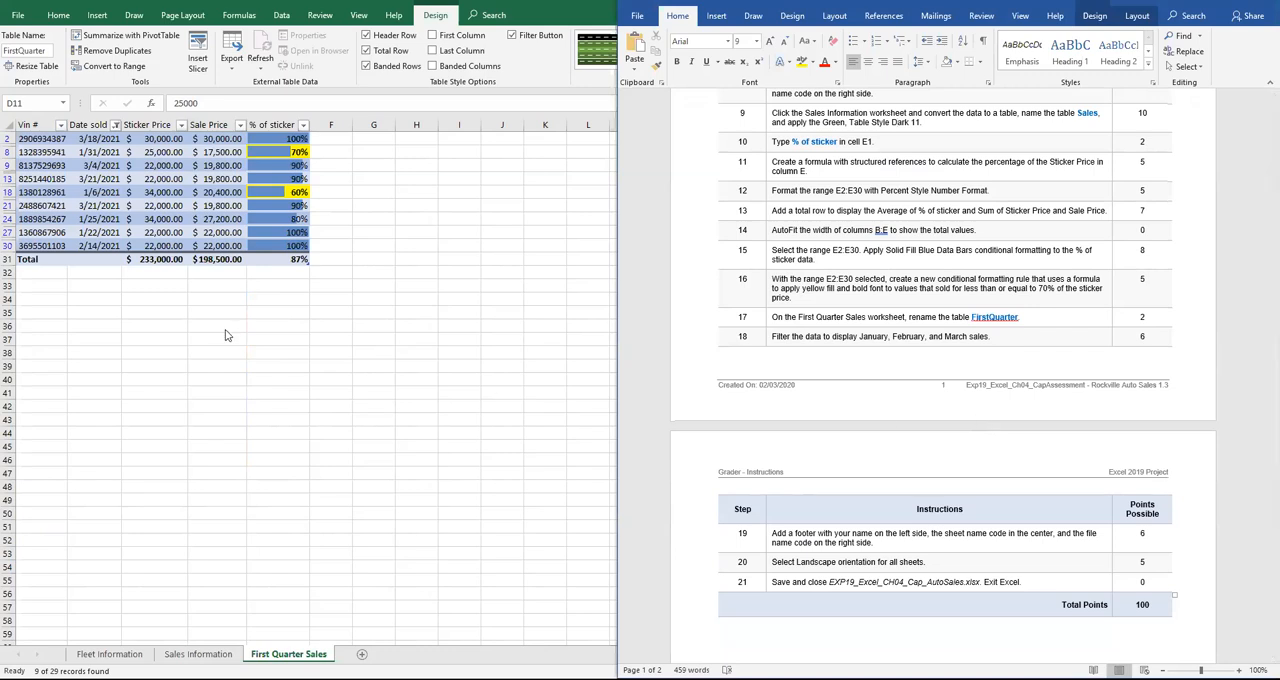
left_click(99, 17)
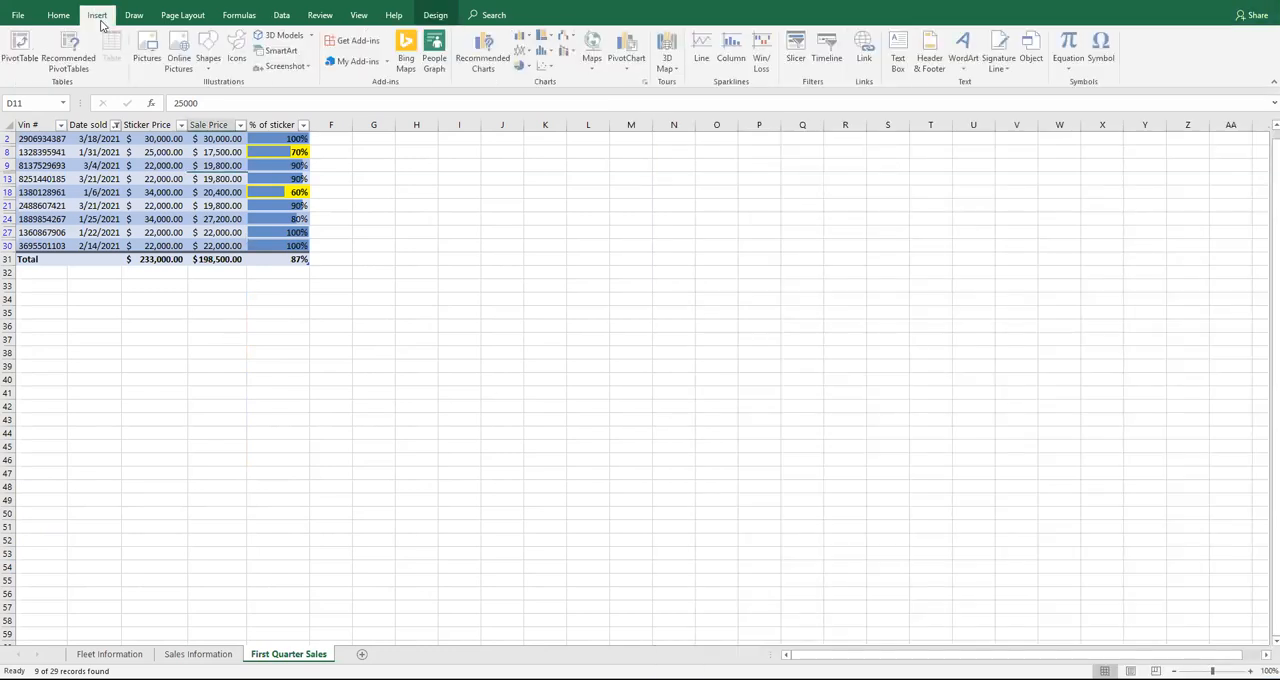
left_click(930, 52)
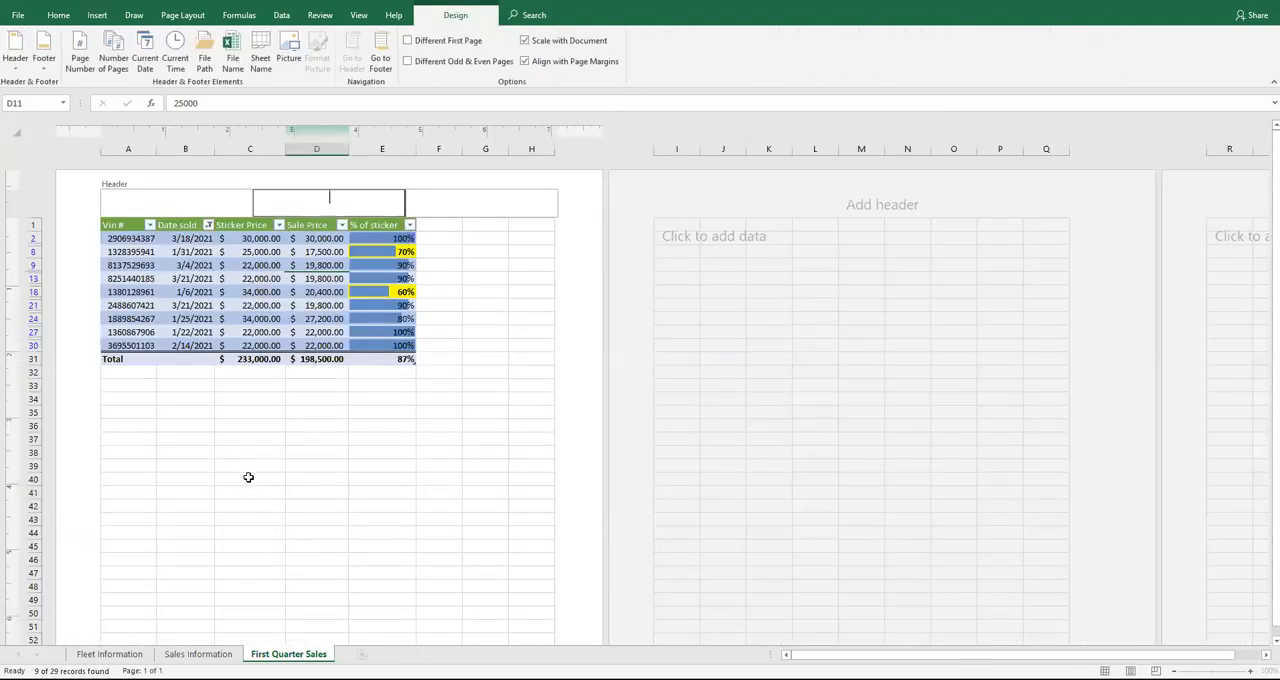
left_click(389, 481)
scroll(389, 481, "down", 15)
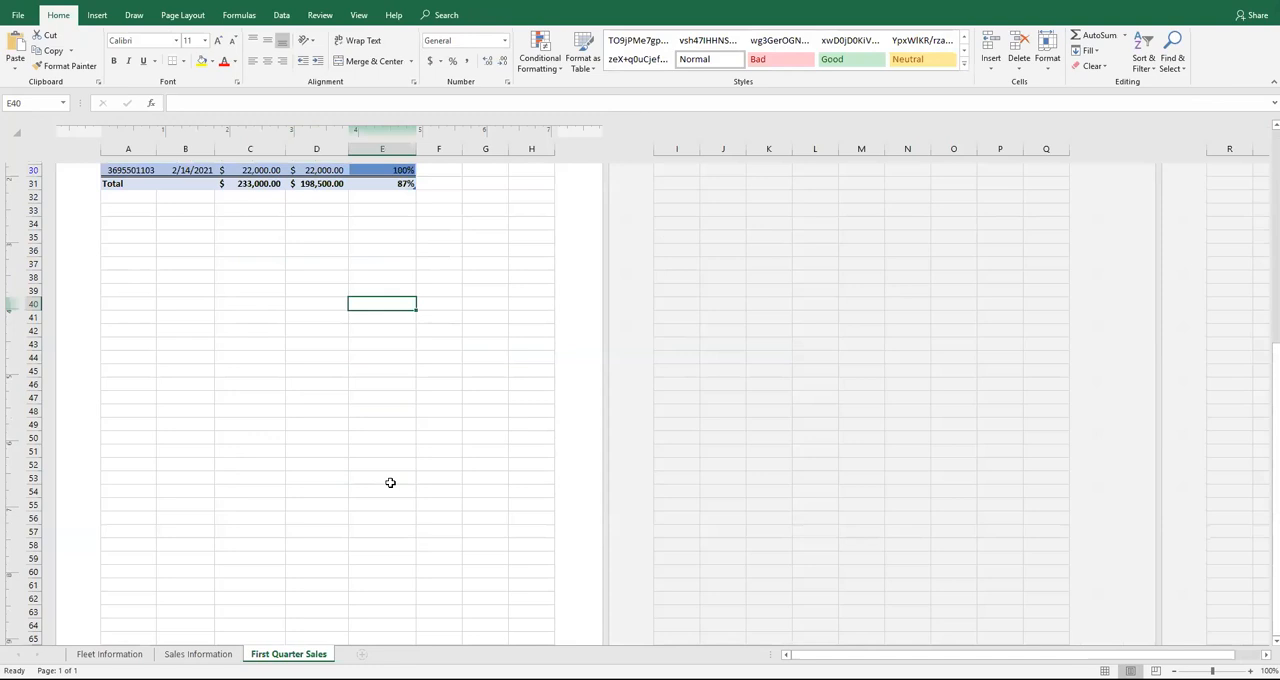
left_click(164, 448)
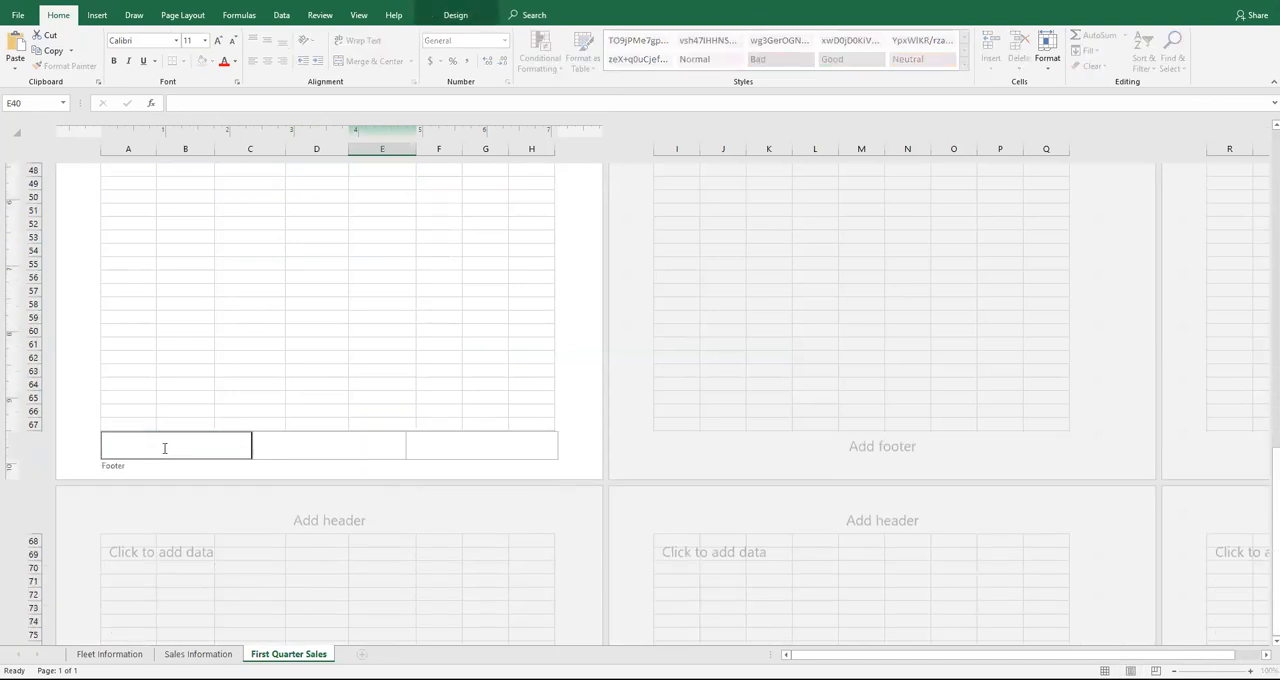
key("Tab")
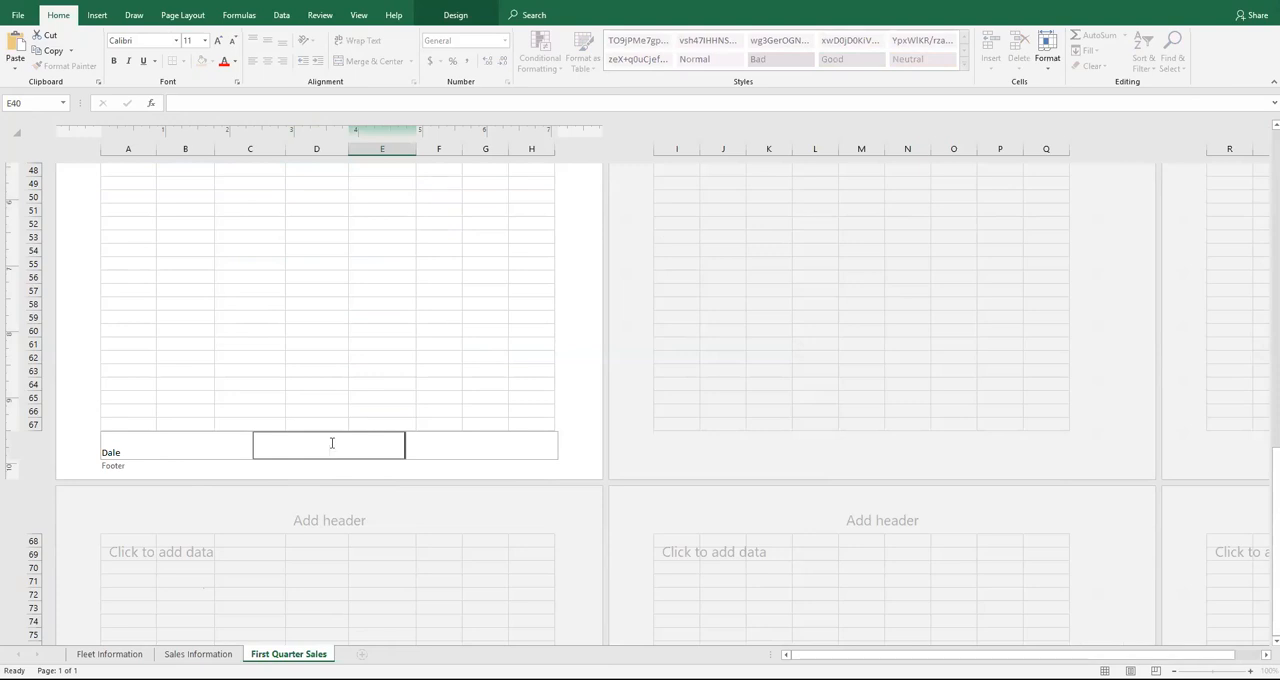
Add the sheet name code to the footer's center section and the file name code to its right section
left_click(468, 16)
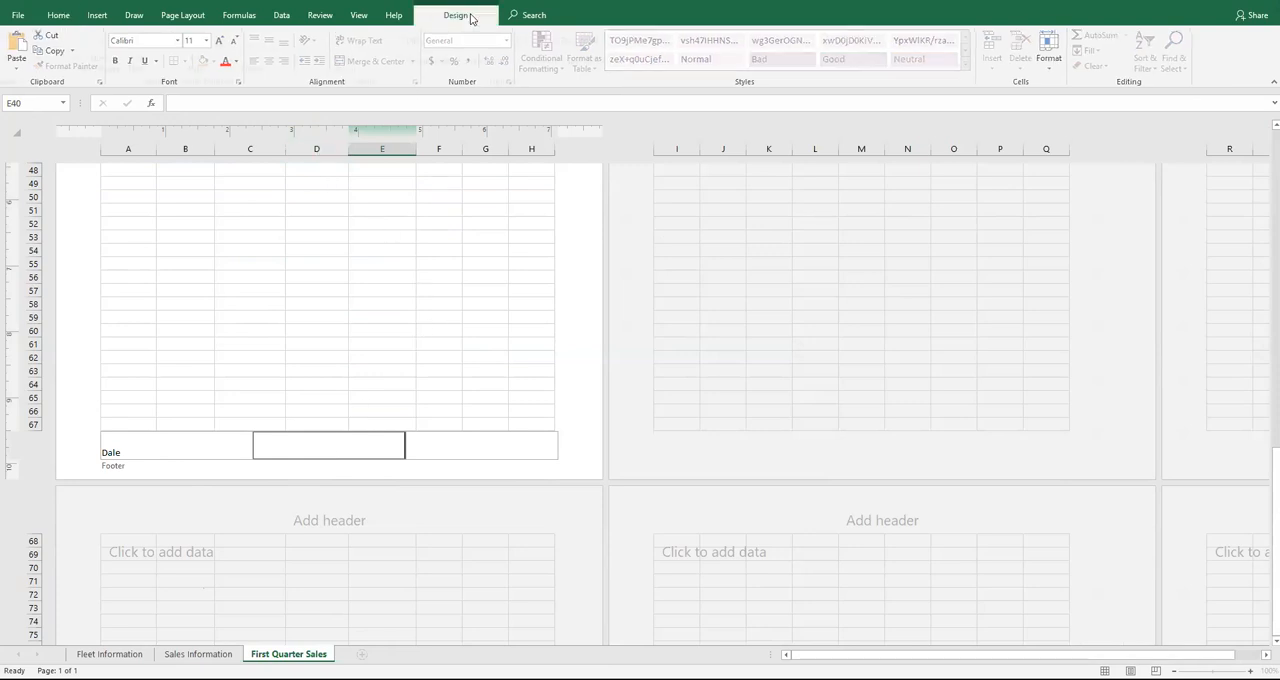
left_click(261, 70)
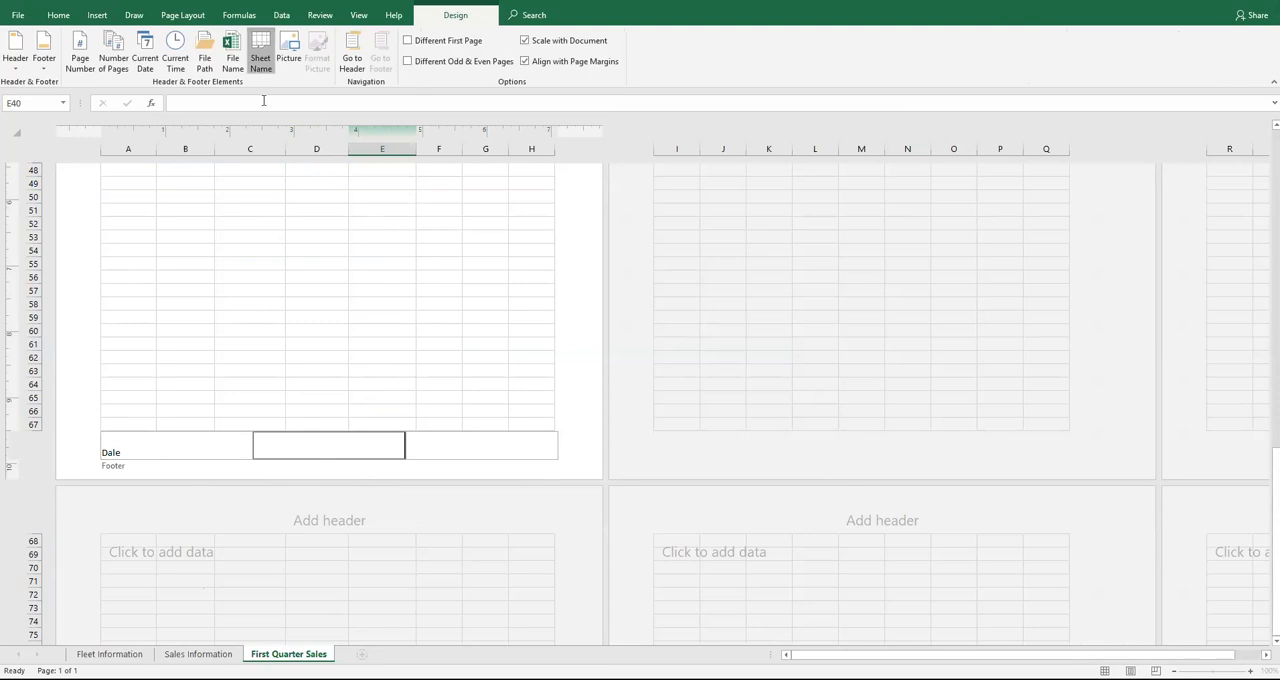
left_click(487, 450)
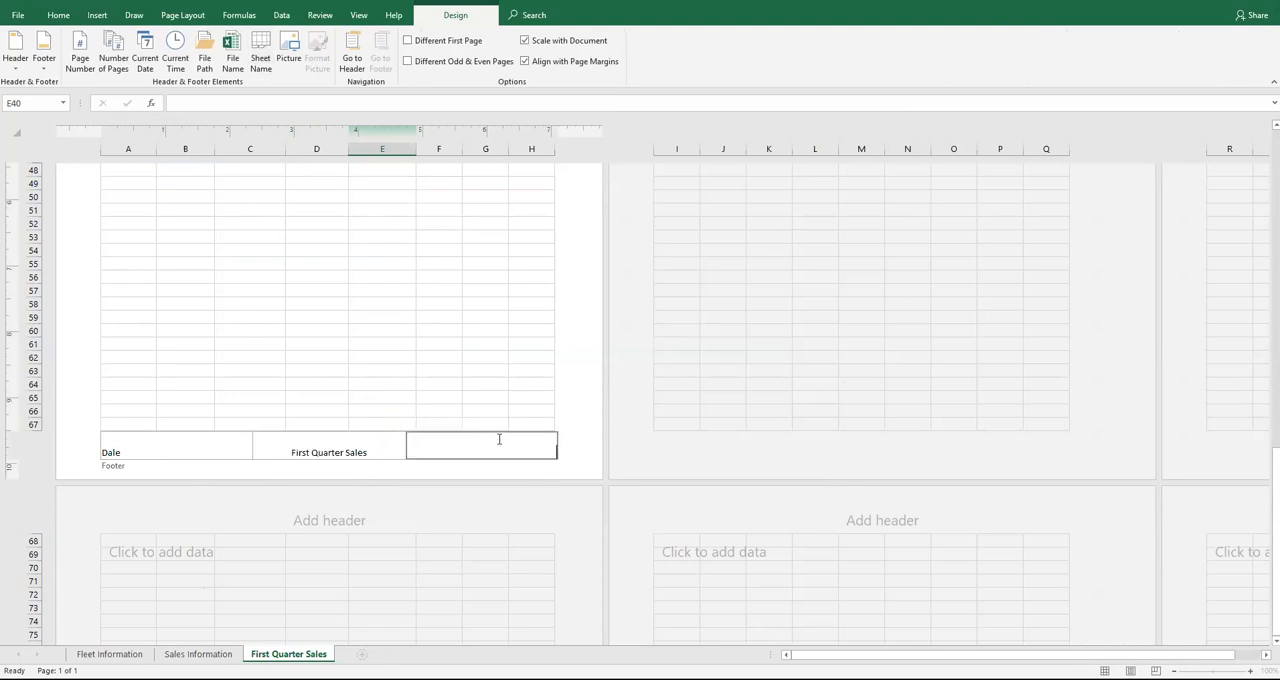
left_click(234, 58)
Check the orientation instruction, finish editing the footer and return the First Quarter Sales worksheet to Normal view
key("alt+Tab")
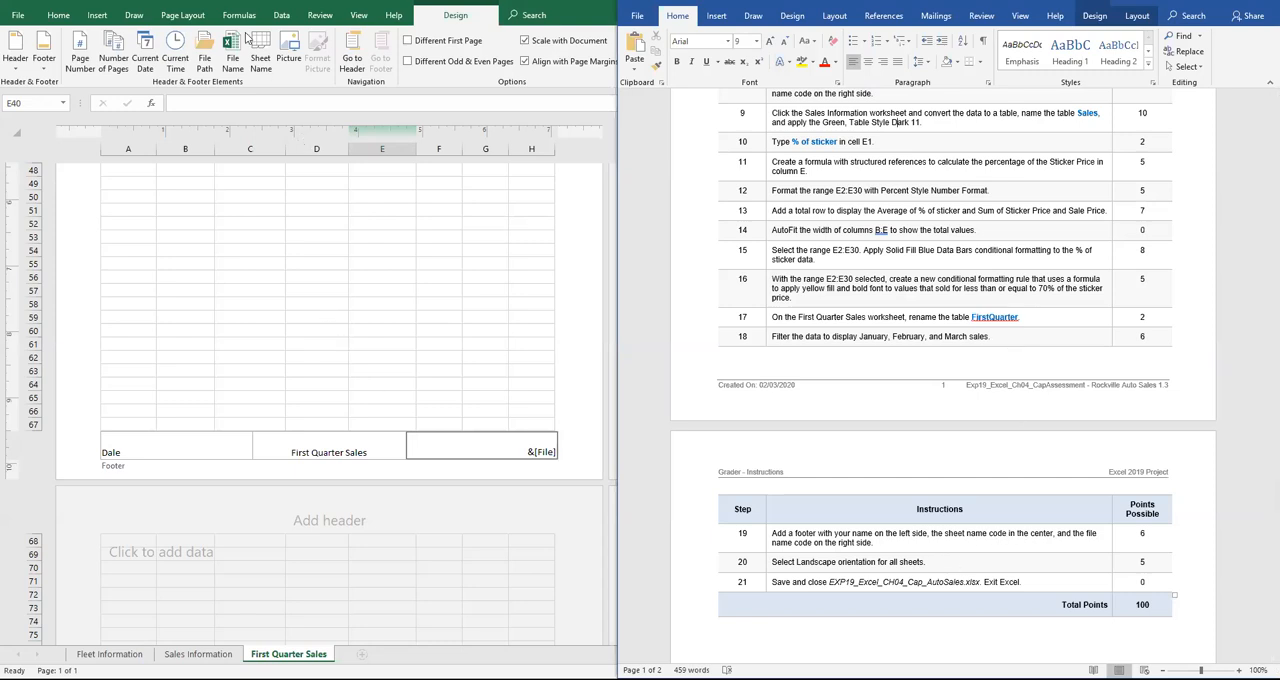
key("super+Up")
left_click(170, 18)
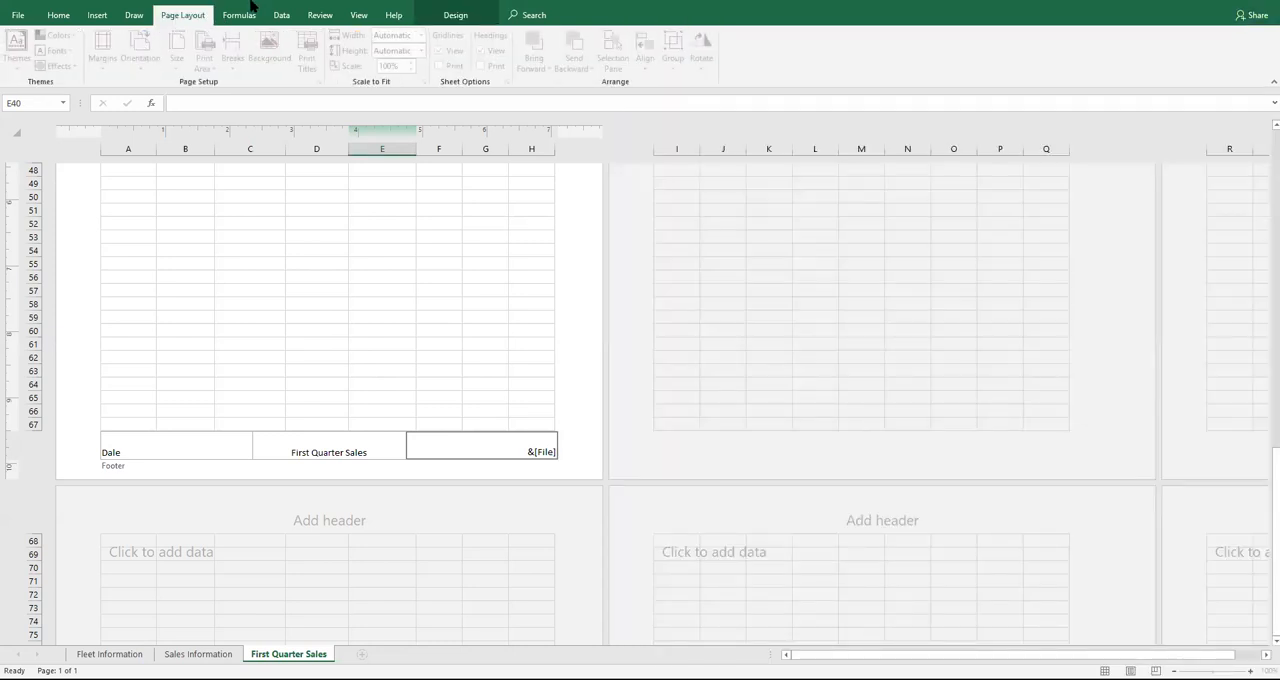
left_click(455, 15)
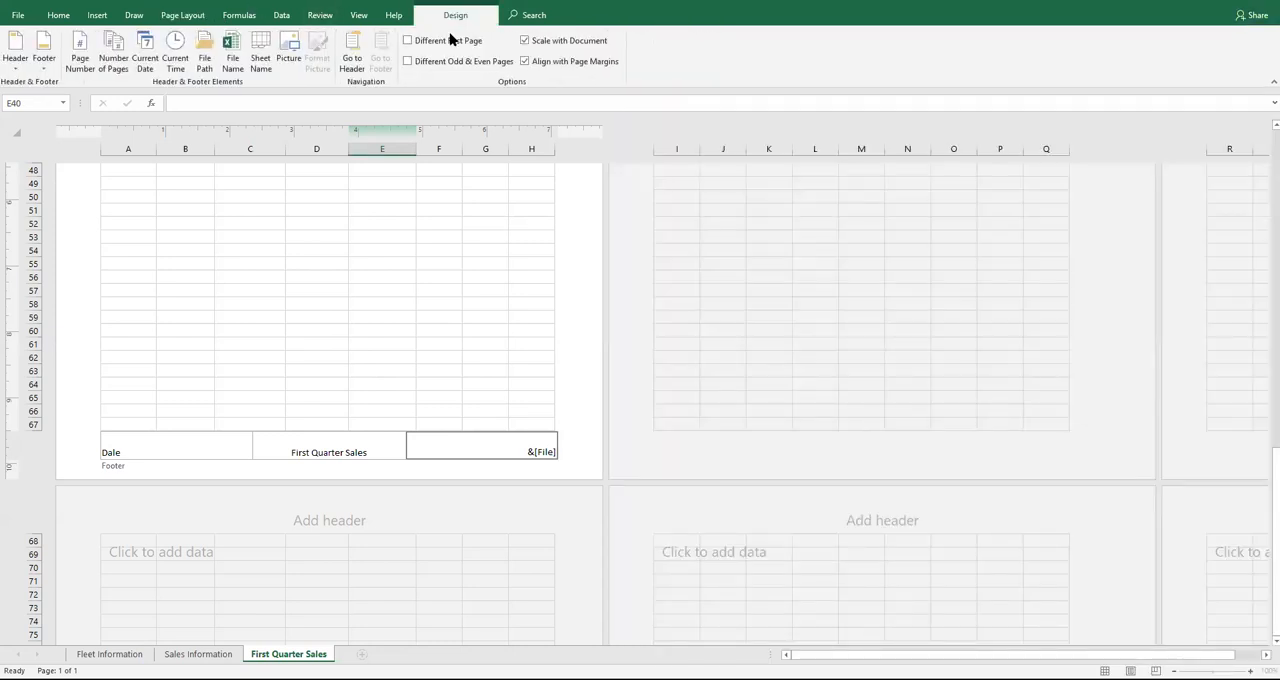
left_click(513, 310)
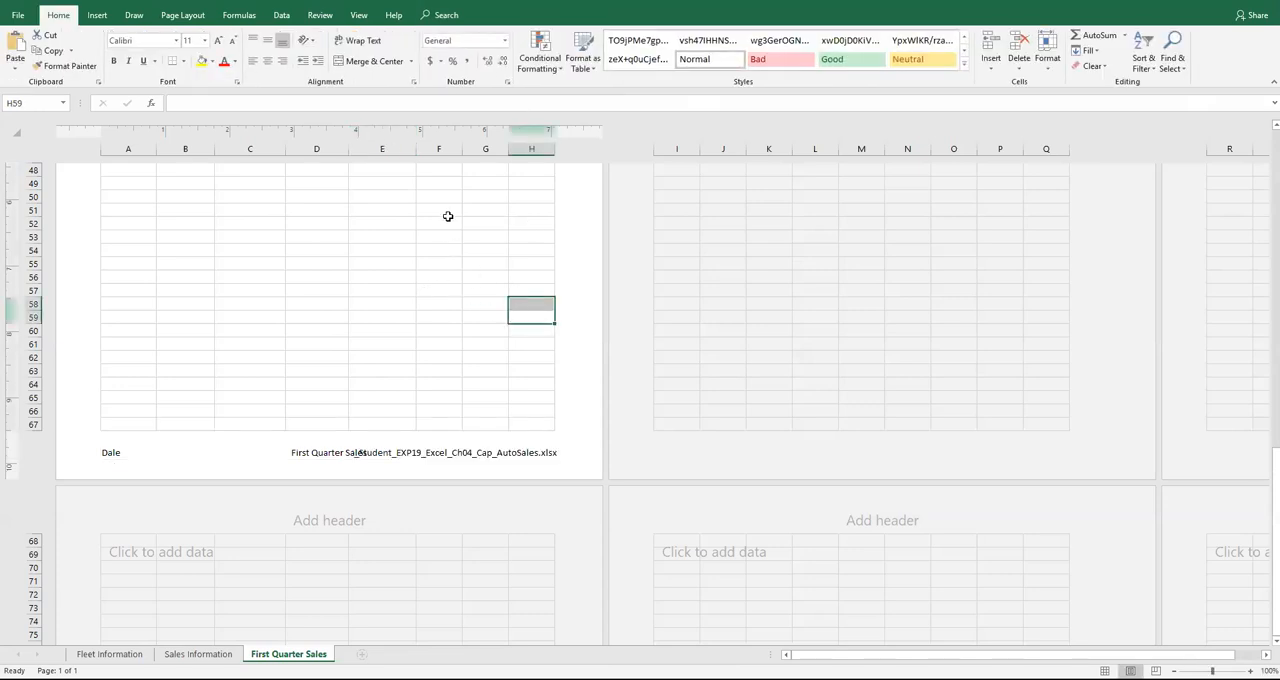
left_click(358, 15)
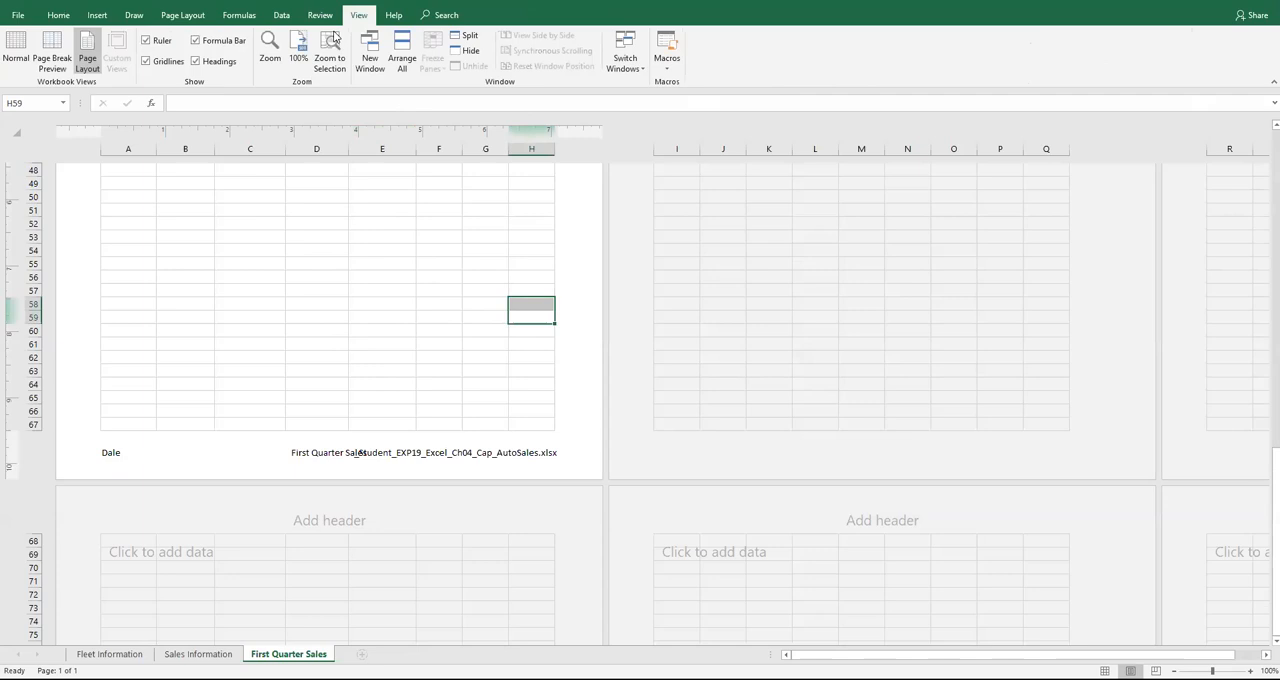
left_click(17, 48)
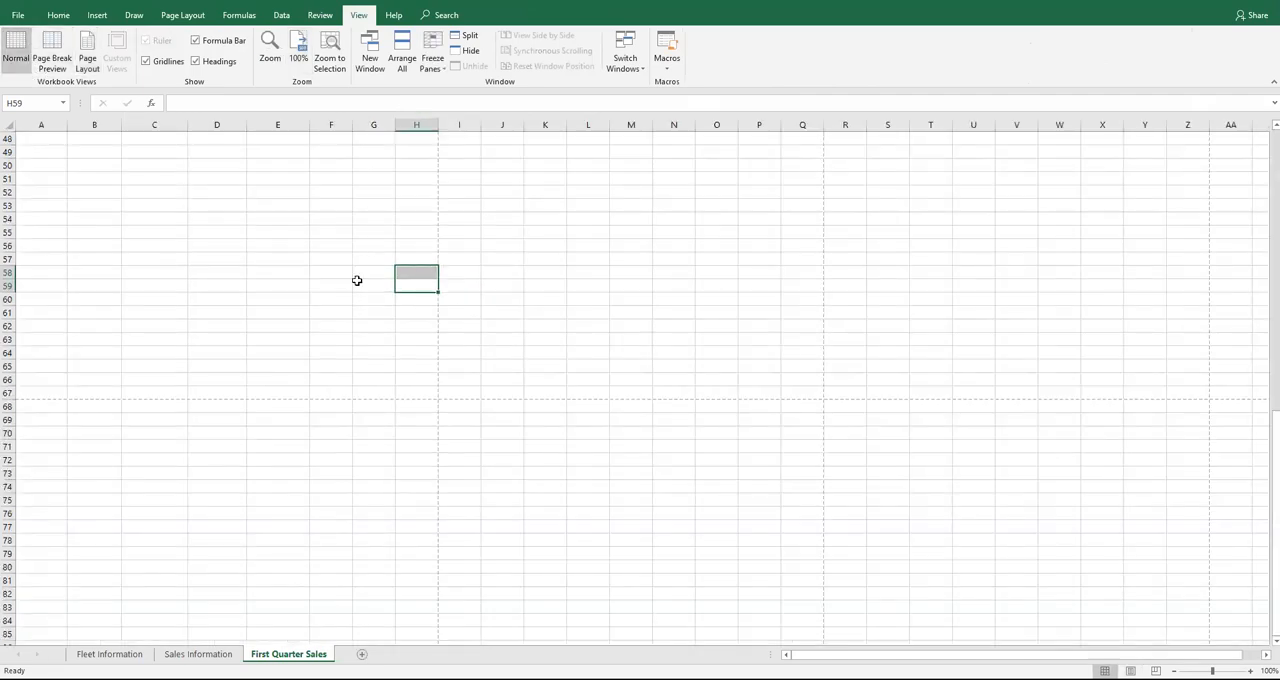
scroll(353, 255, "up", 11)
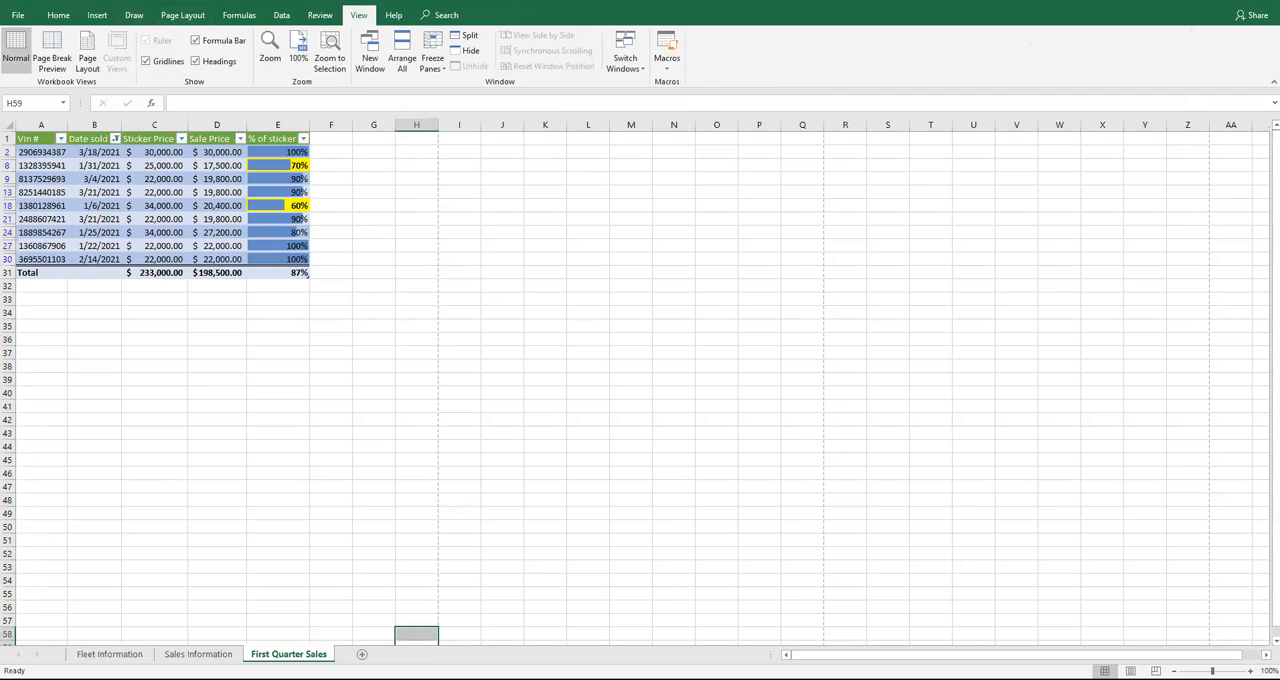
Set Landscape orientation on the First Quarter Sales and Sales Information worksheets
left_click(183, 15)
left_click(140, 58)
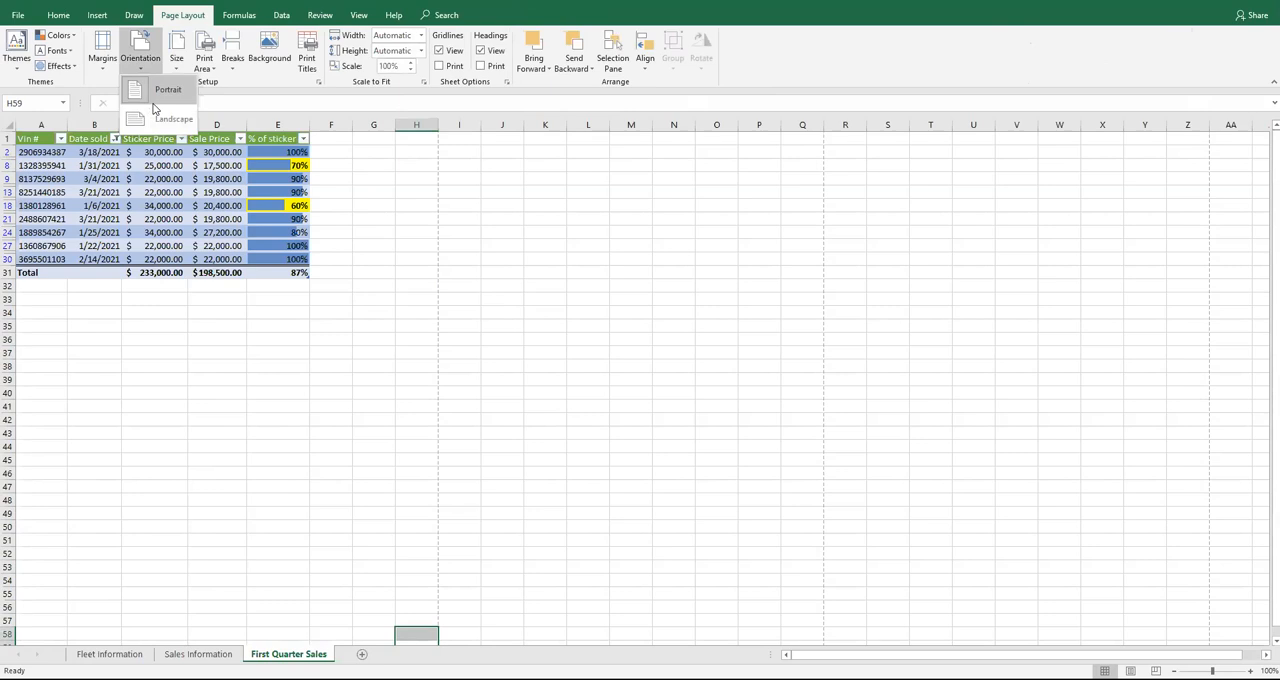
left_click(162, 118)
left_click(198, 654)
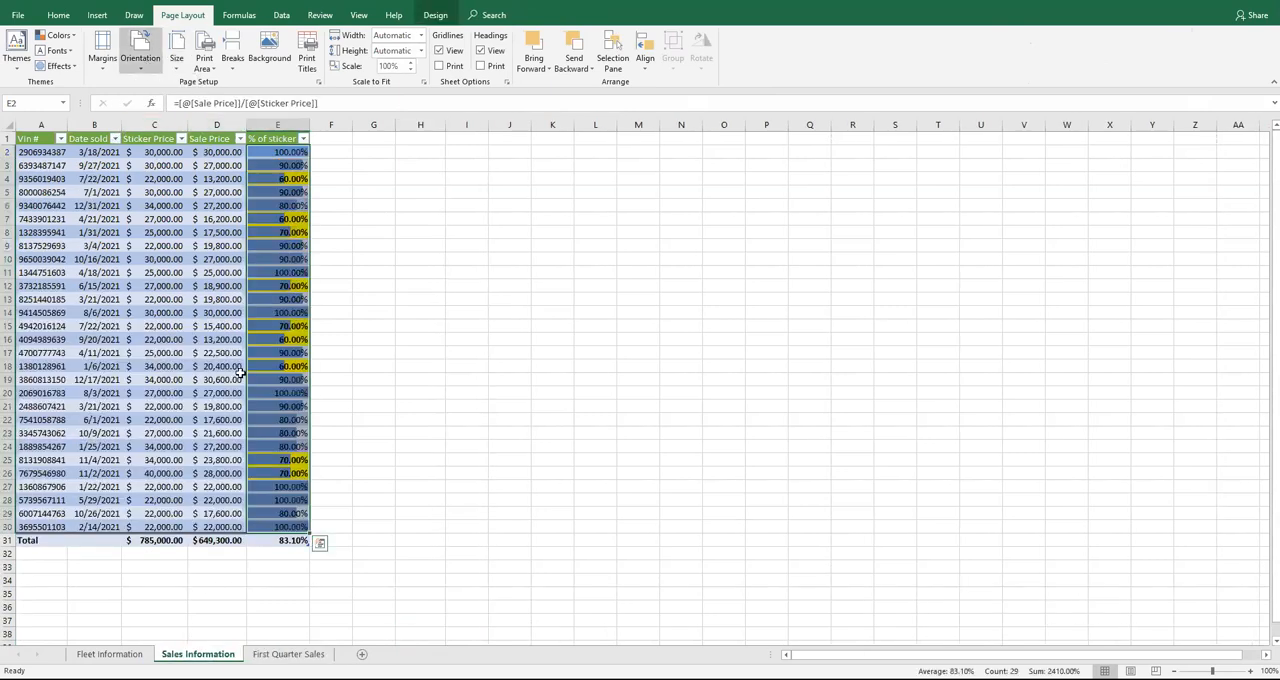
left_click(140, 55)
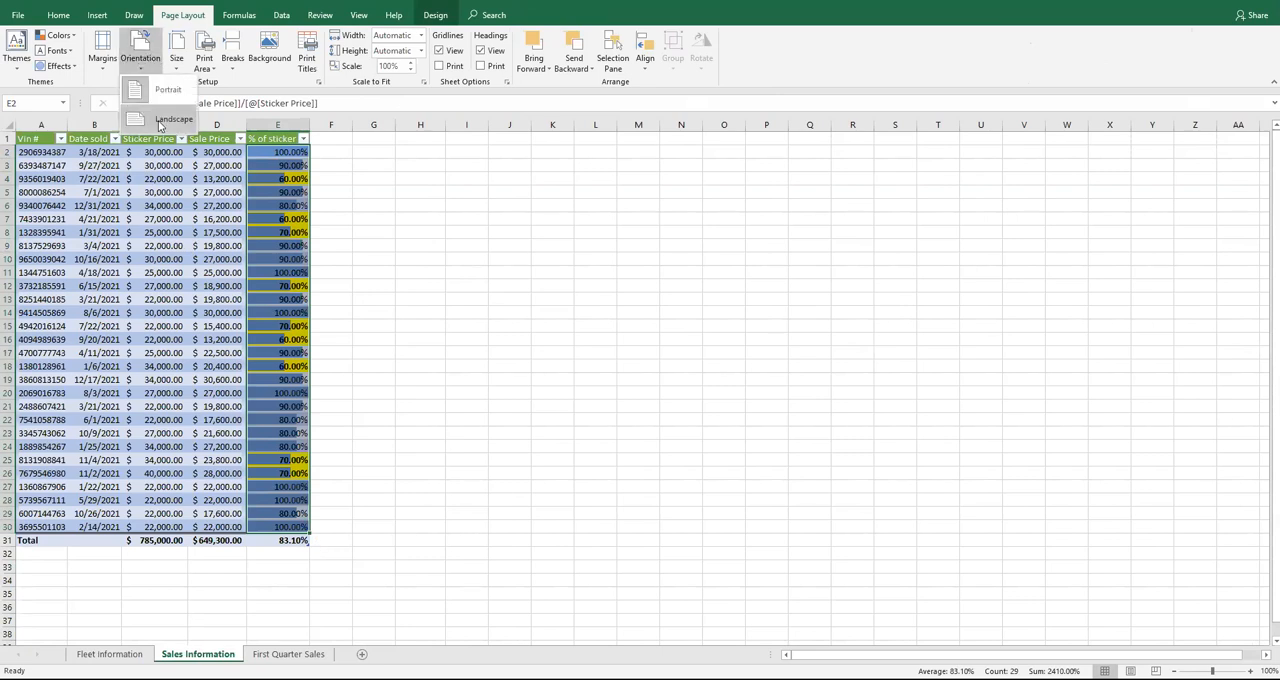
left_click(162, 119)
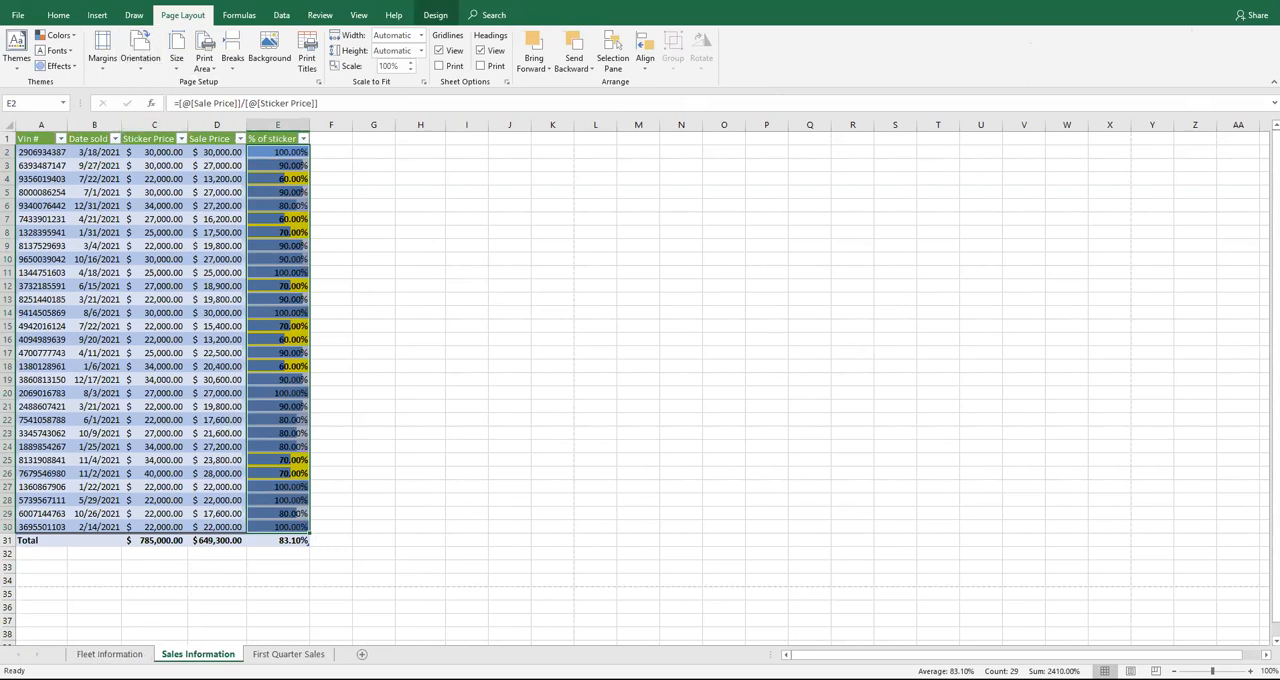
Check the Fleet Information worksheet's orientation, page breaks and footer in the print preview through to the last page
left_click(109, 654)
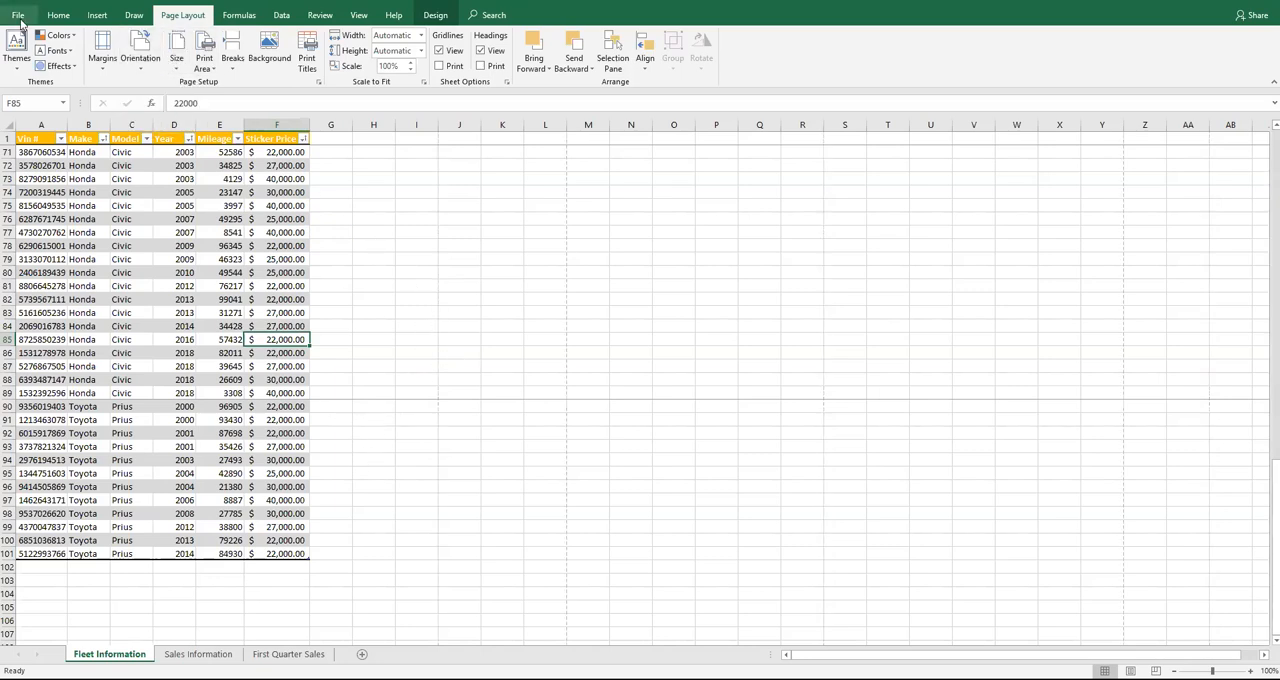
left_click(18, 15)
left_click(24, 198)
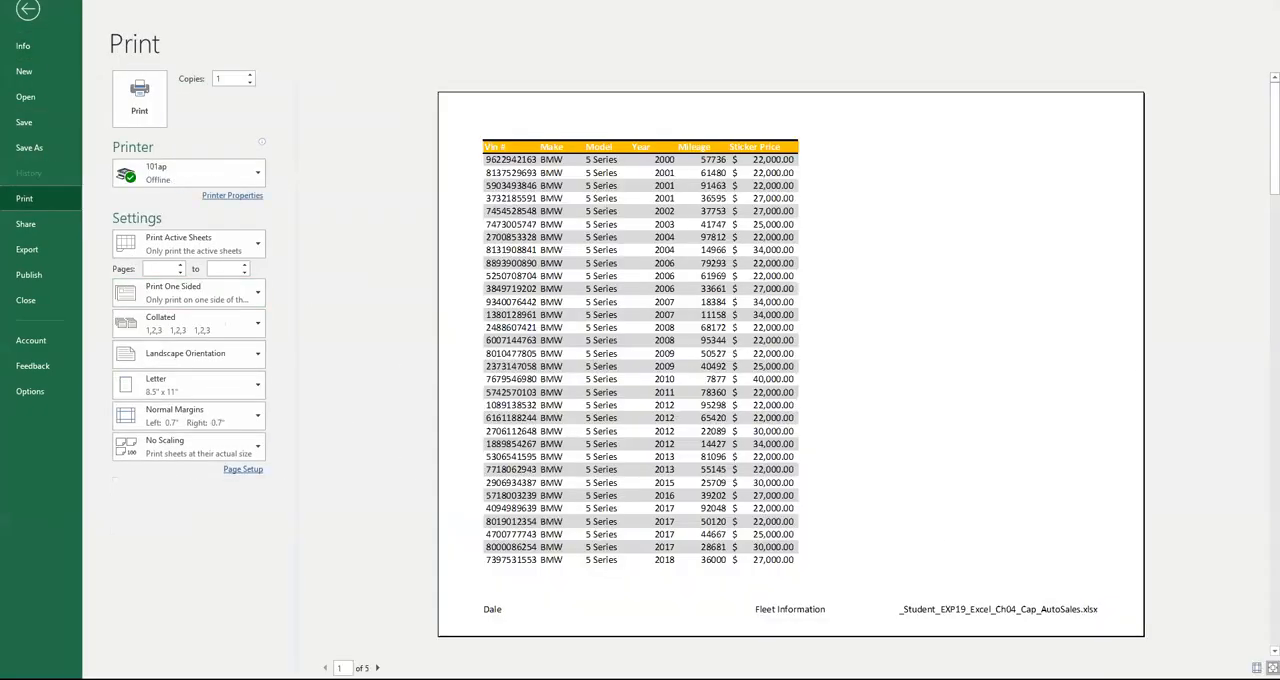
left_click(377, 667)
left_click(377, 667)
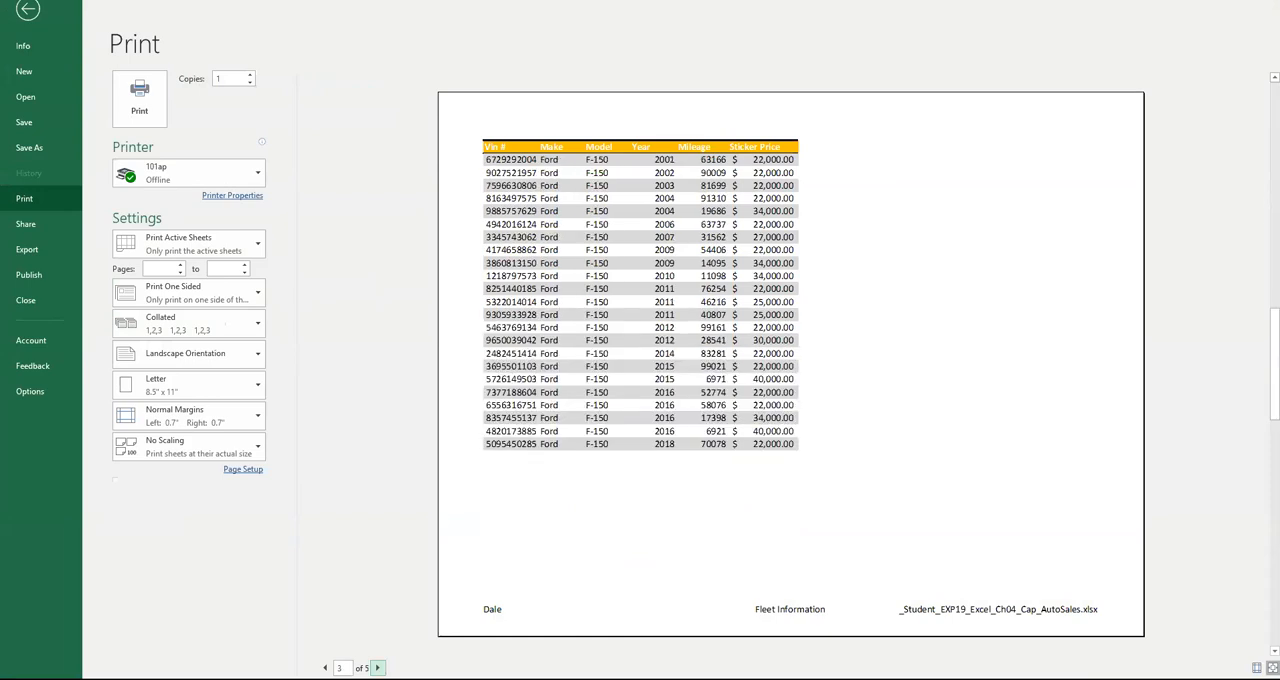
left_click(377, 667)
left_click(377, 667)
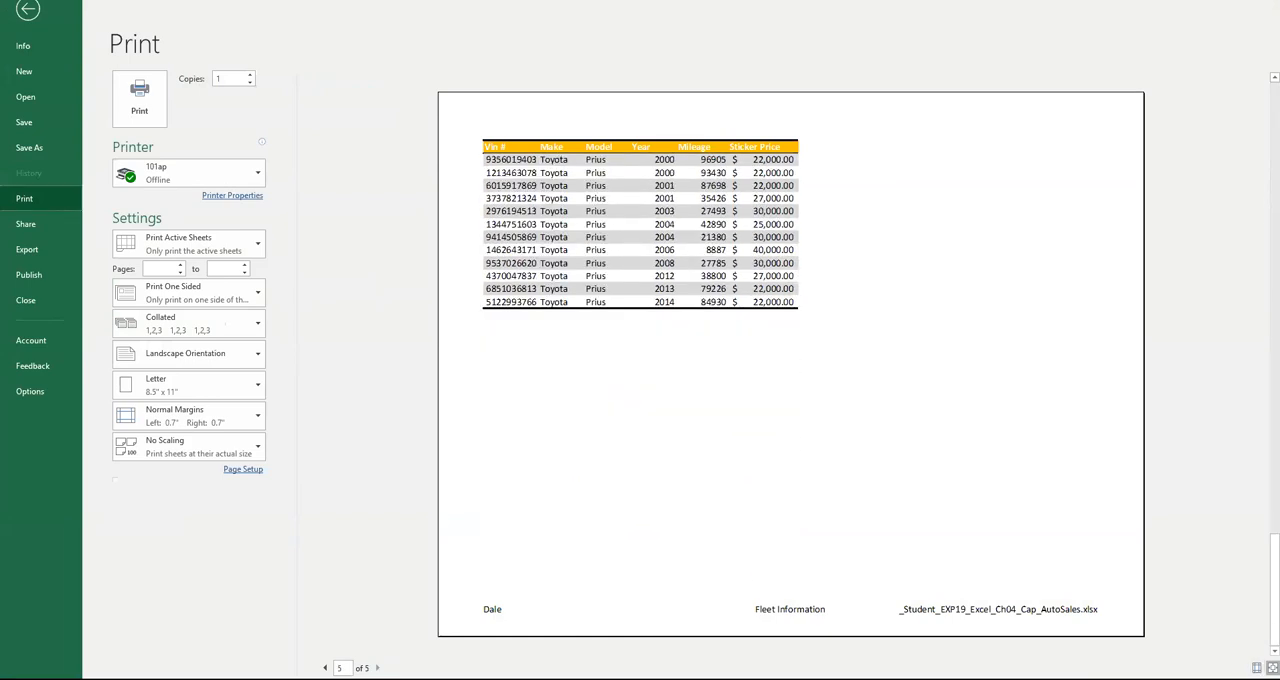
left_click(27, 11)
Check the final instruction and save the workbook
key("alt+Tab")
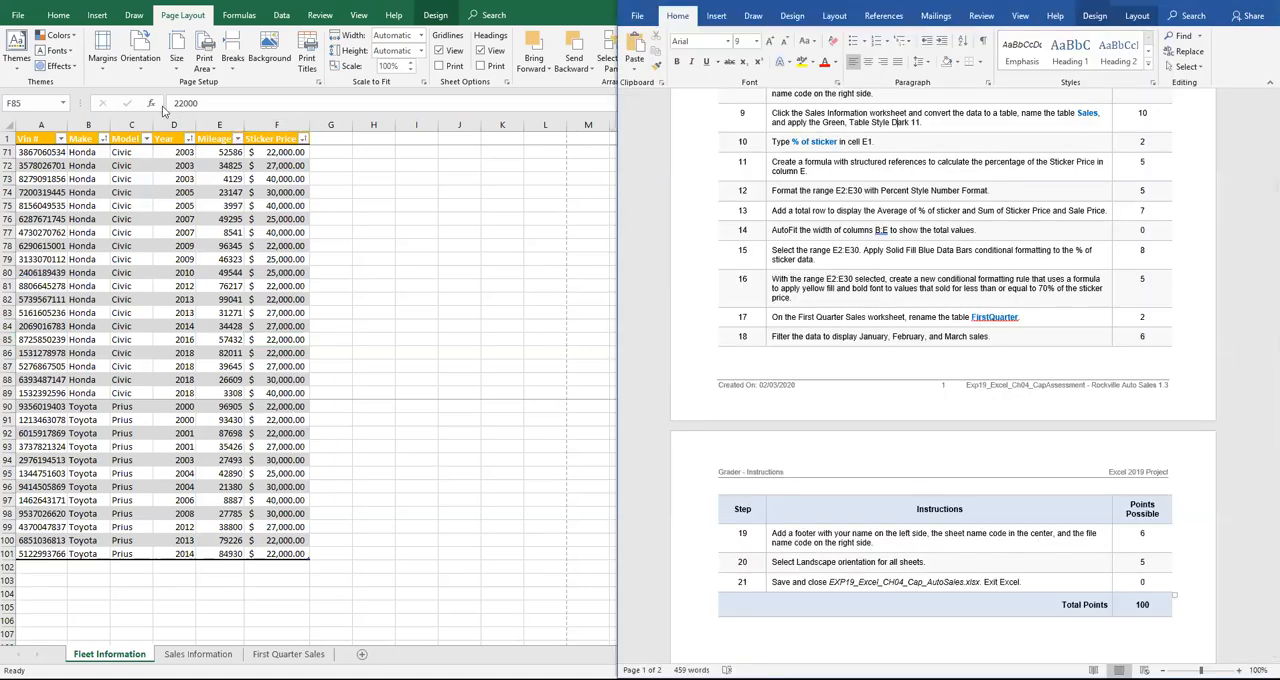
left_click(18, 18)
left_click(18, 18)
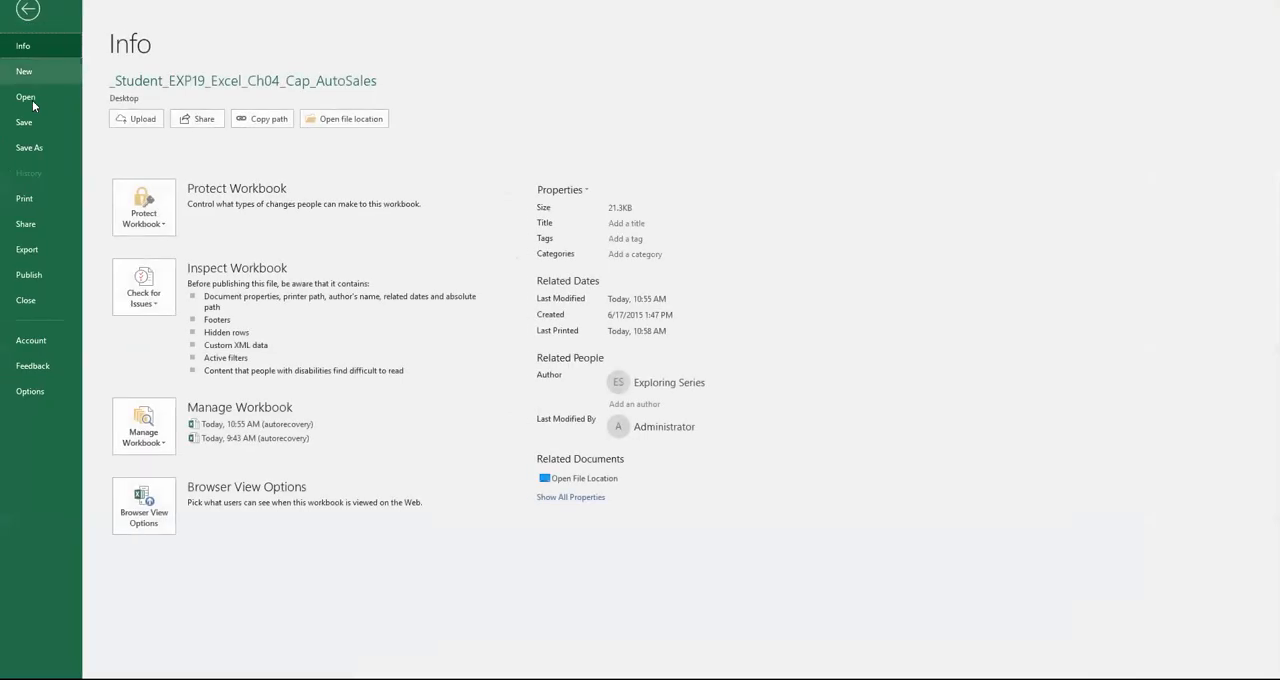
left_click(33, 126)
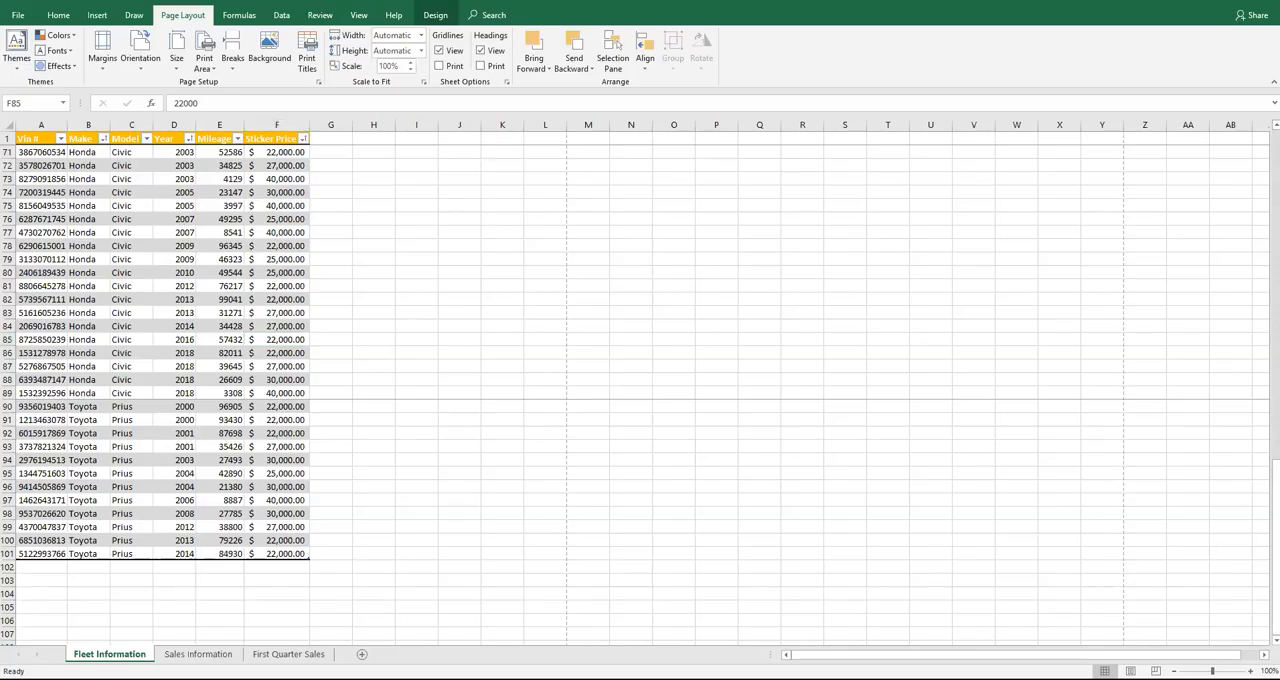
Switch to the browser's Excel Chapter 4 Grader Project page and upload the _Student_EXP19_Excel_Ch04_Cap_AutoSales workbook from the Desktop
key("alt+Tab")
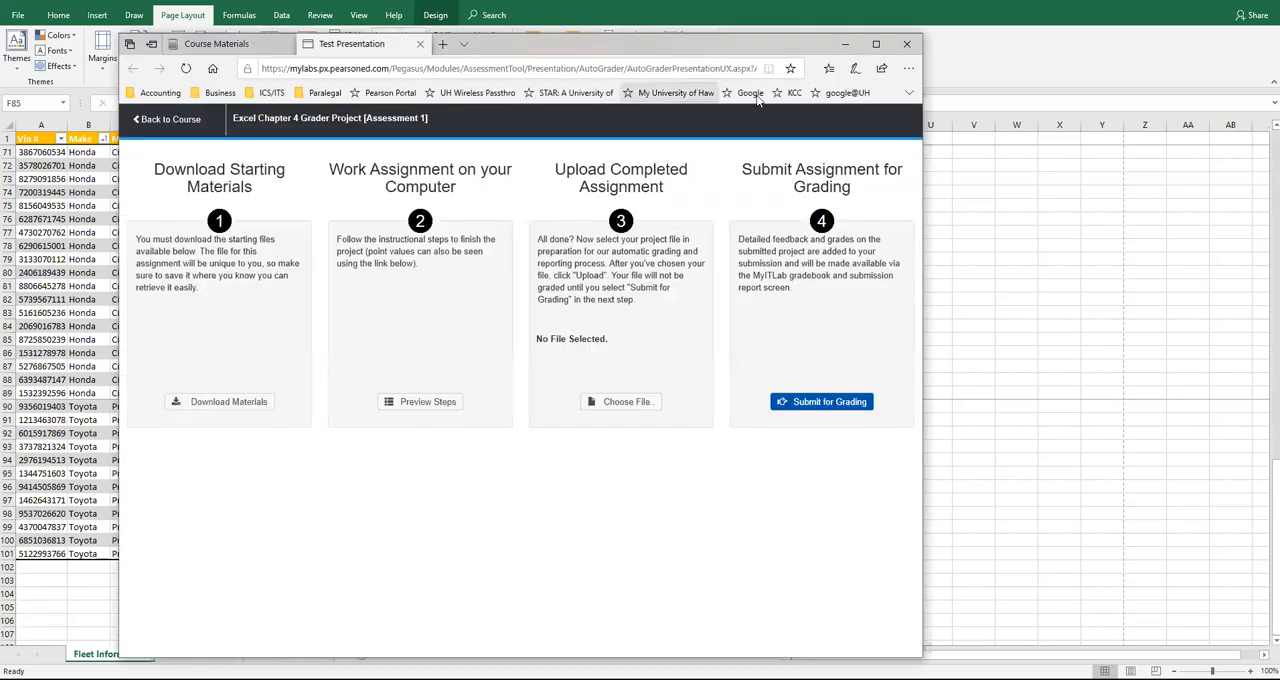
left_click(880, 44)
left_click(822, 357)
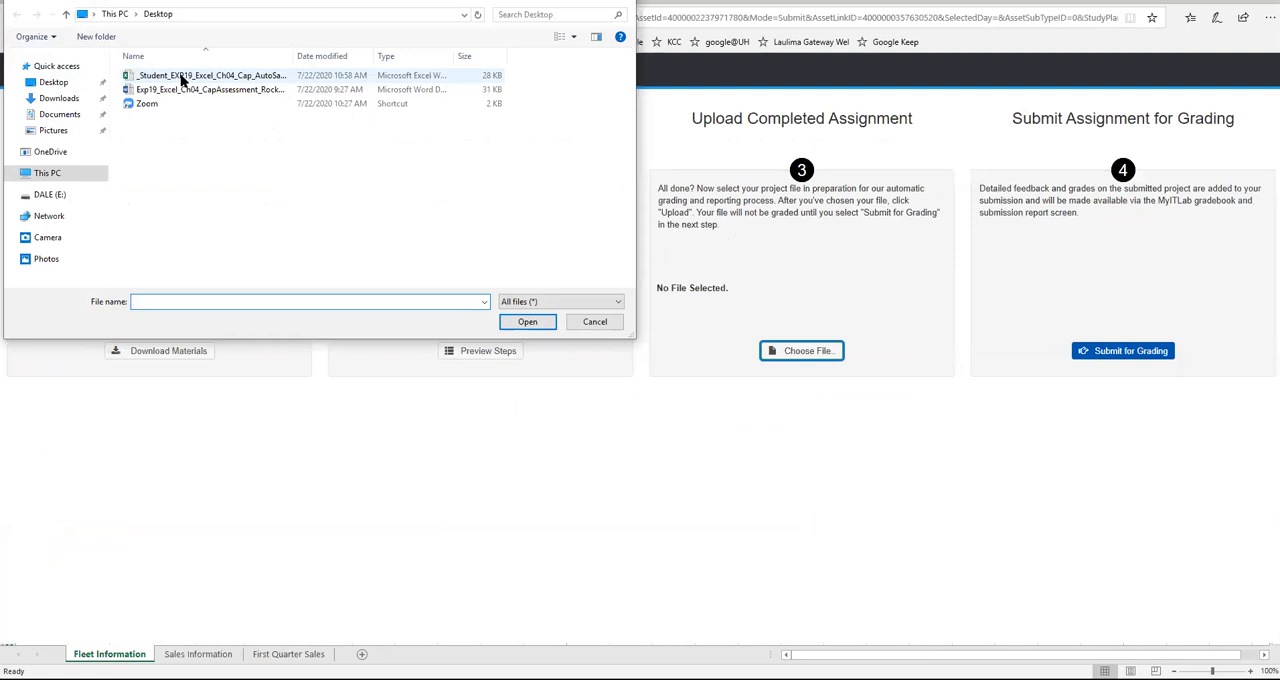
left_click(183, 80)
left_click(527, 321)
left_click(758, 354)
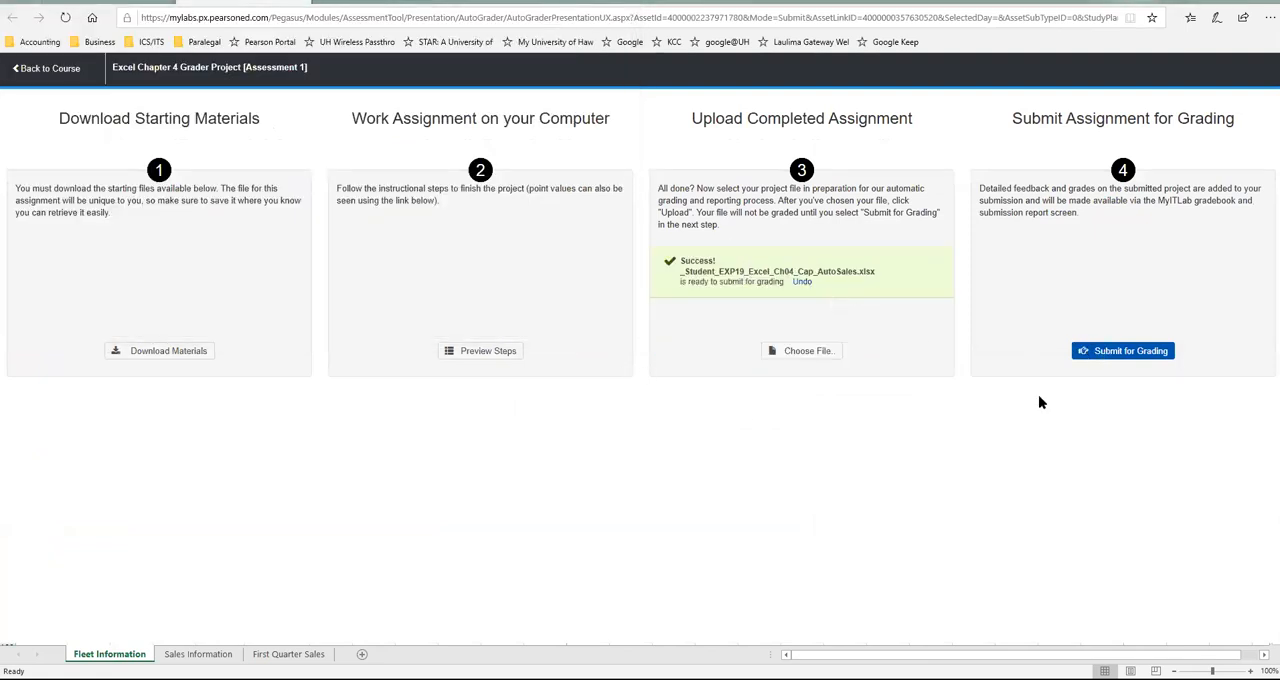
Submit the uploaded workbook for grading, then look through the Excel Chapter 4 Grader Project's student submission list
left_click(1122, 350)
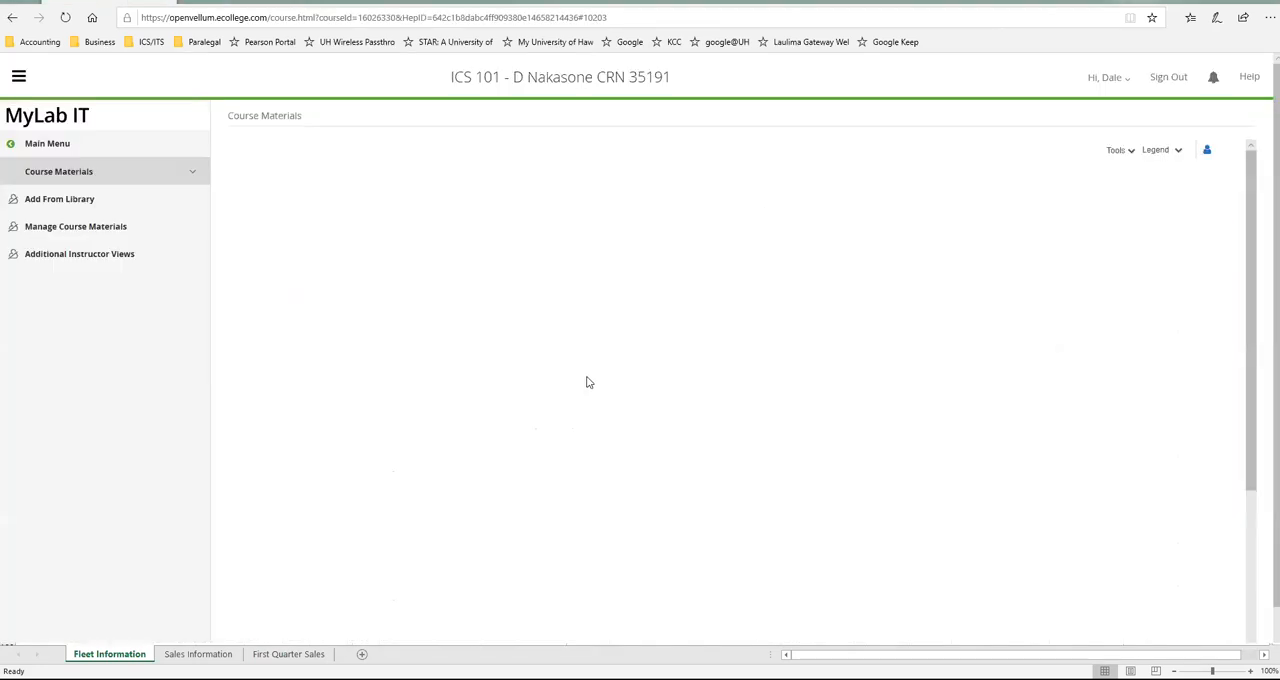
left_click(597, 340)
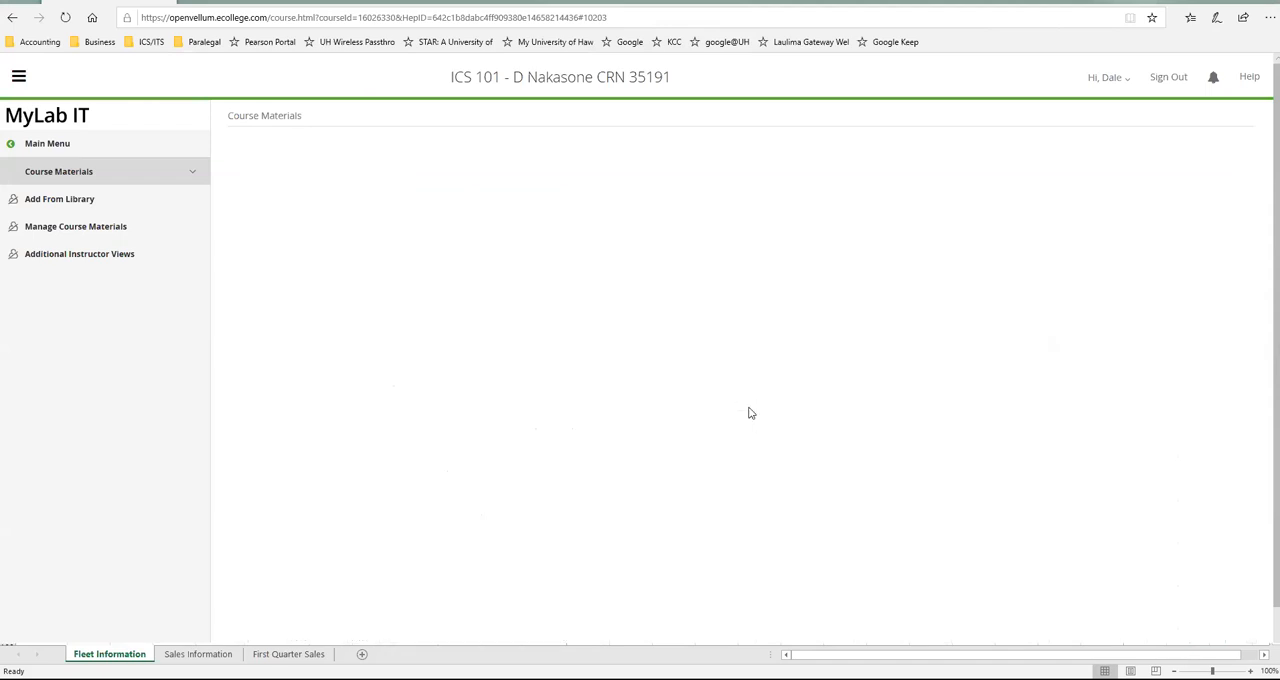
scroll(755, 410, "down", 4)
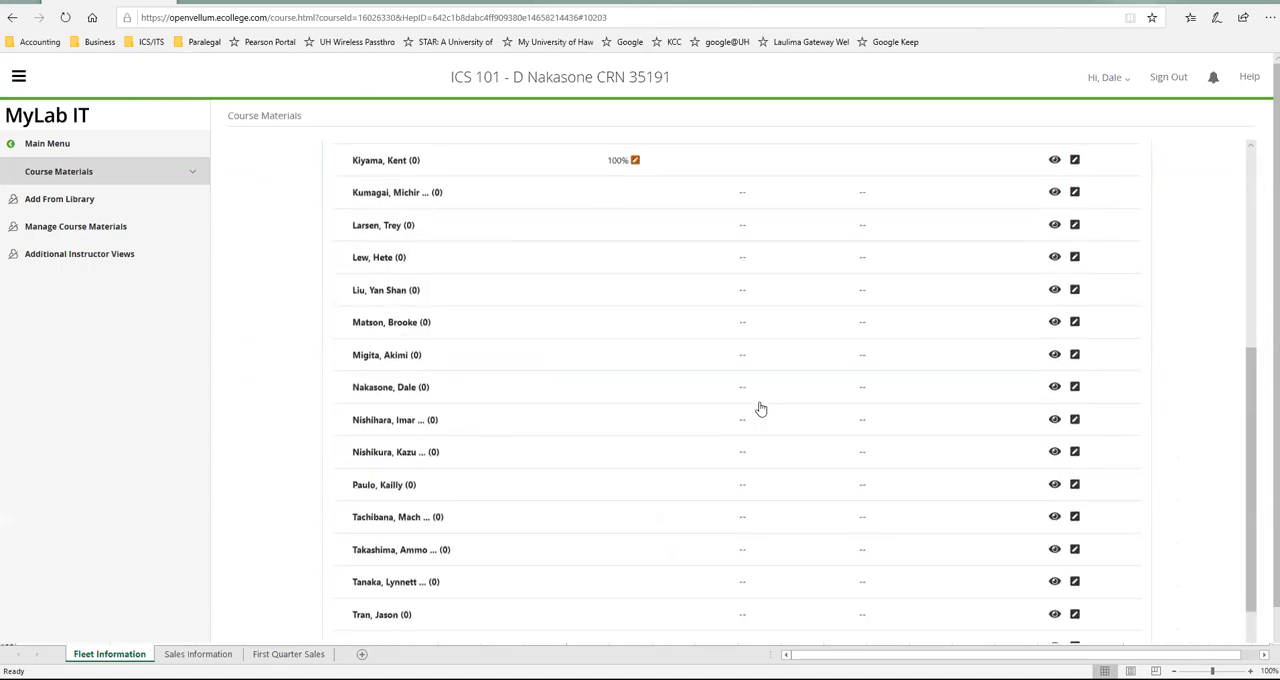
scroll(760, 408, "down", 2)
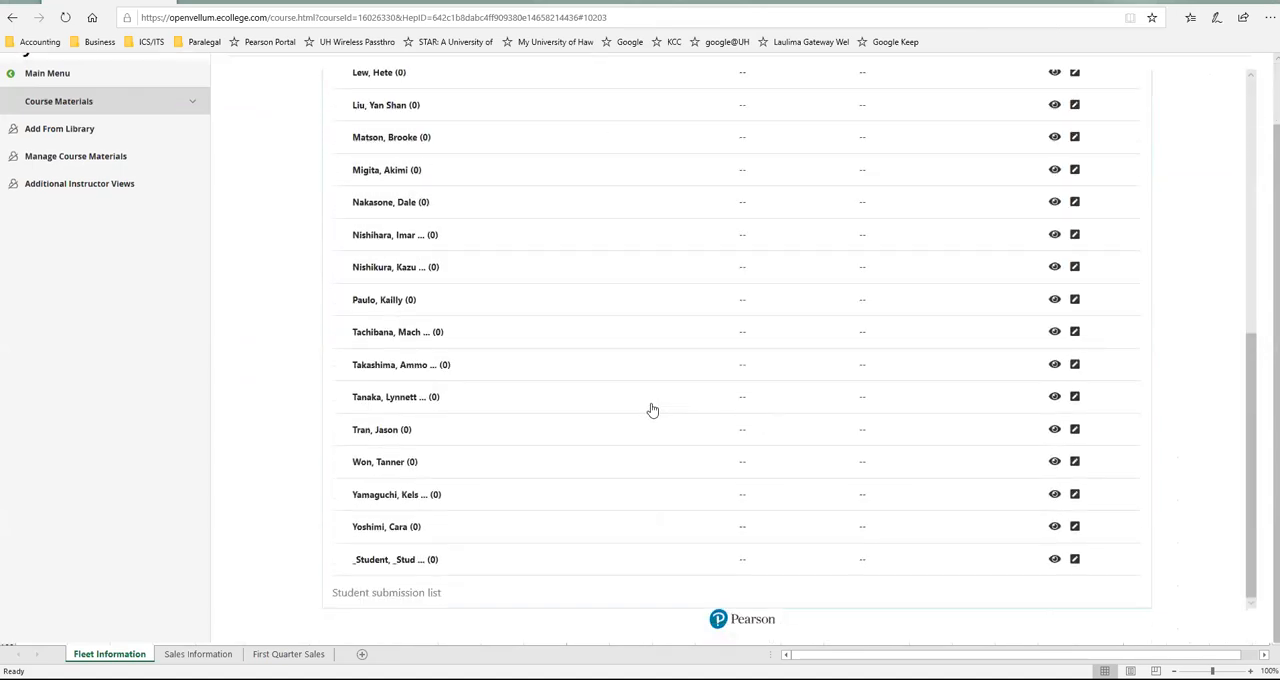
Return to the course materials and open the MS Excel 2019 Ch 4 learning module in Week #4 - Module 3 (Excel CH 4), MS Office
left_click(62, 108)
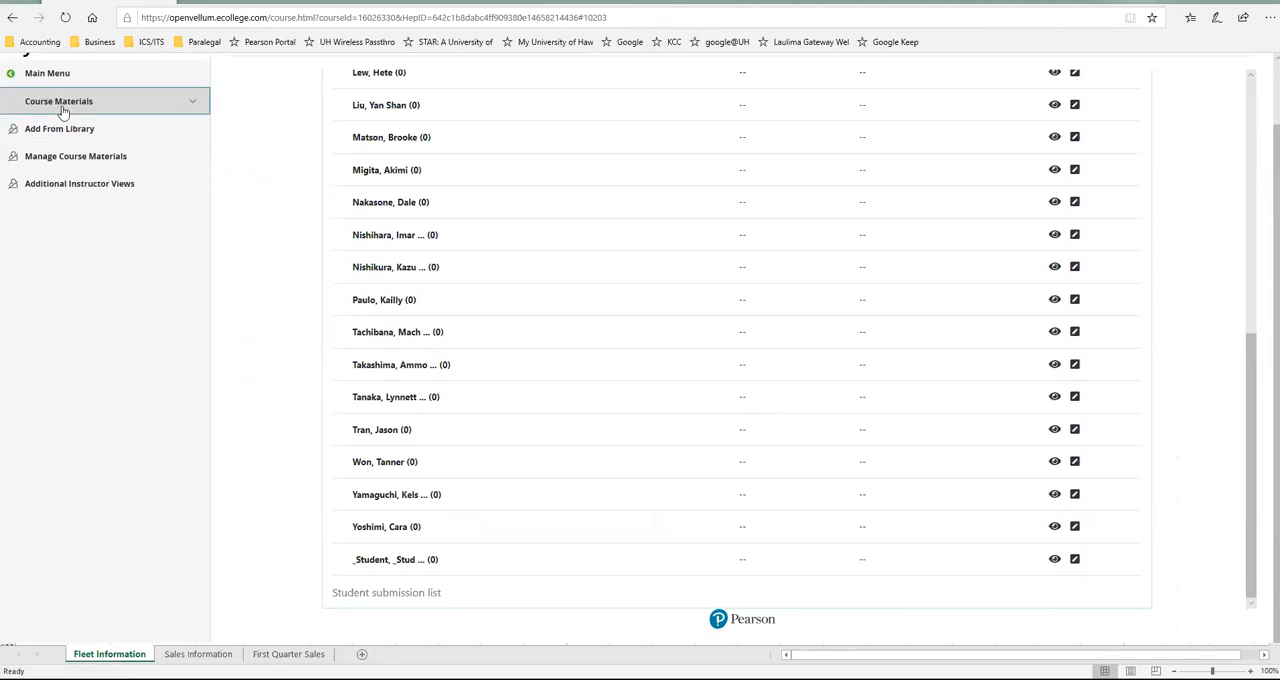
left_click(99, 112)
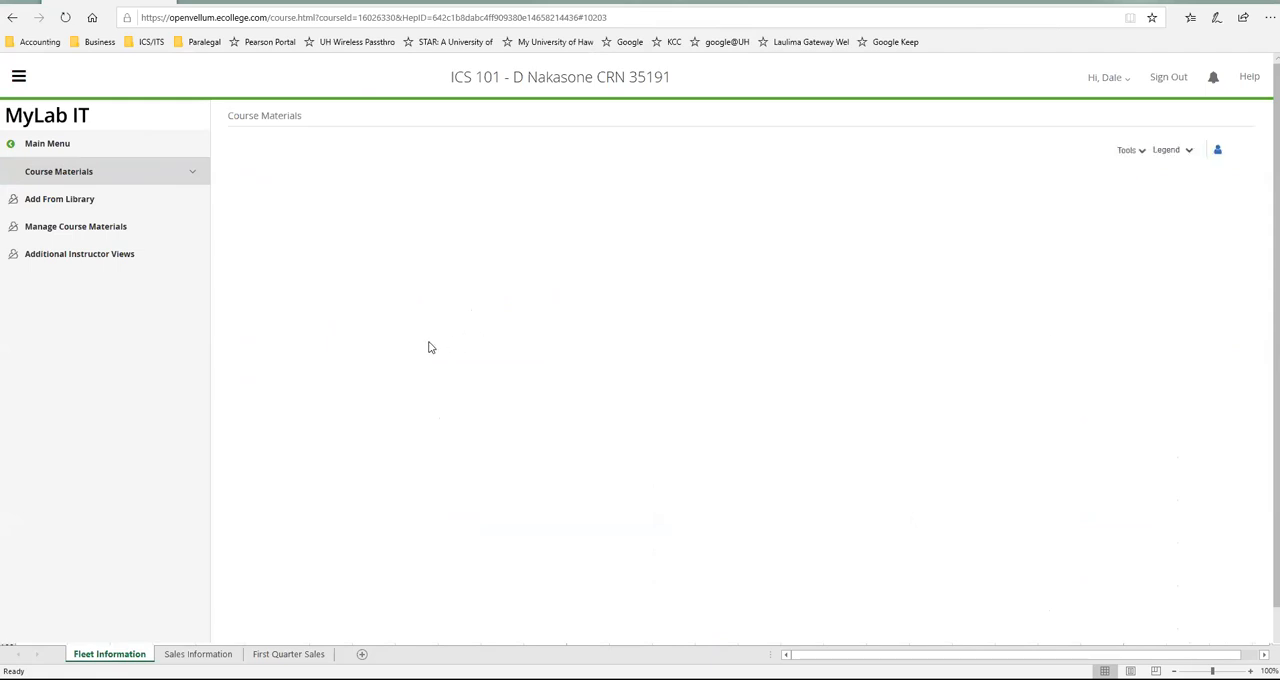
scroll(506, 369, "down", 3)
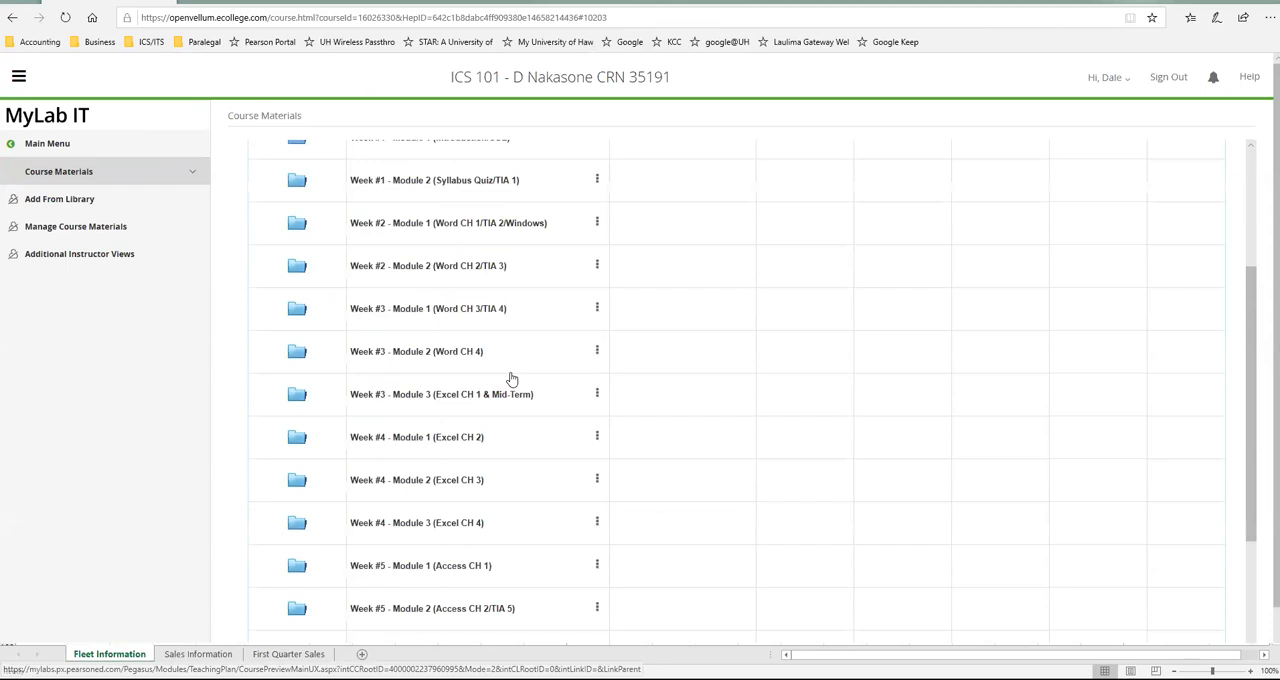
scroll(510, 379, "down", 1)
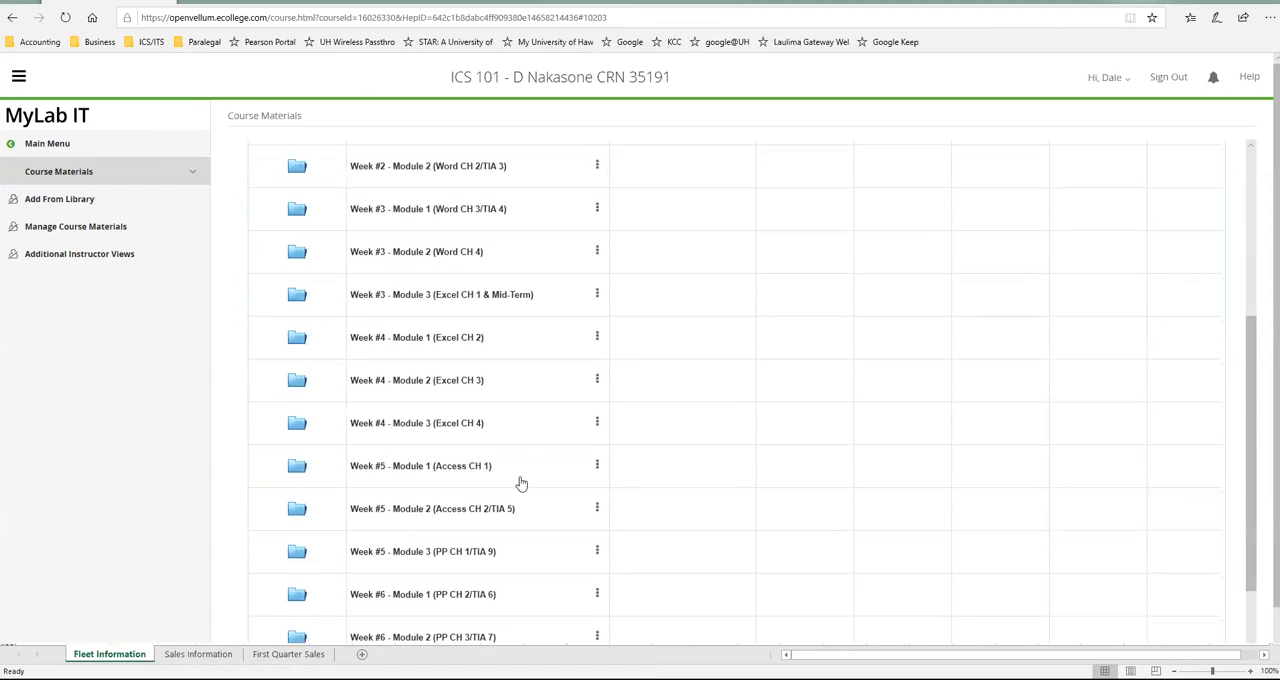
left_click(504, 431)
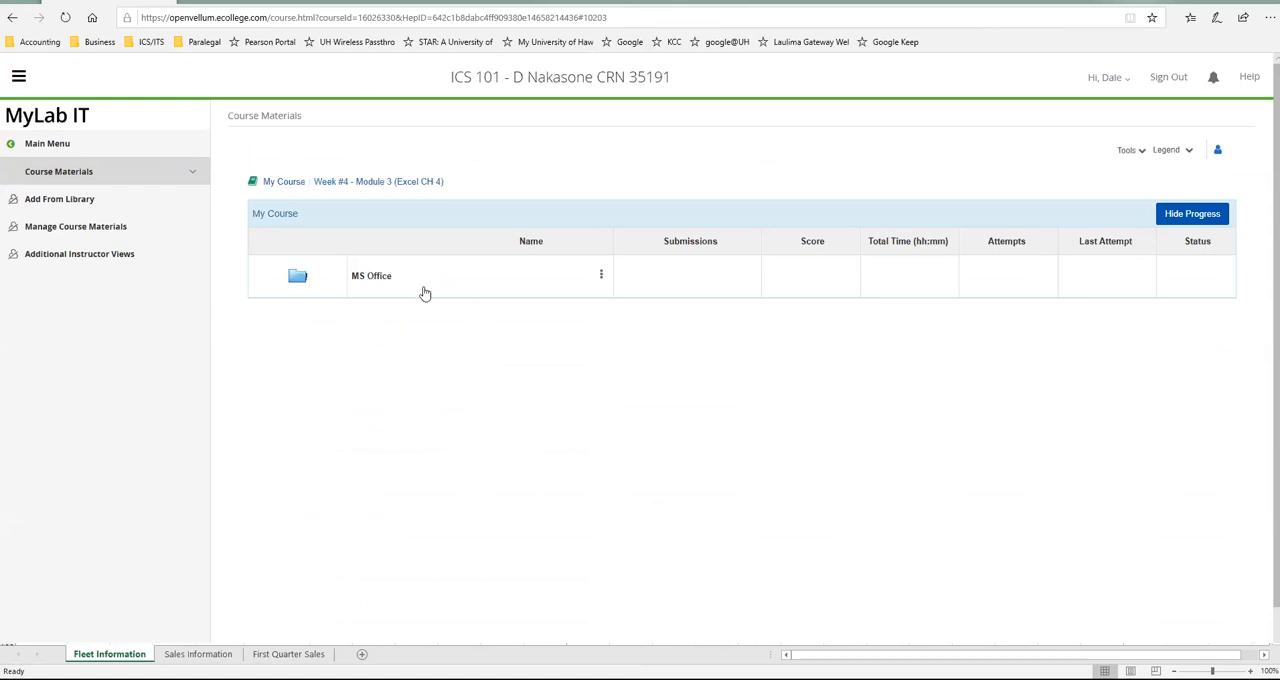
left_click(424, 291)
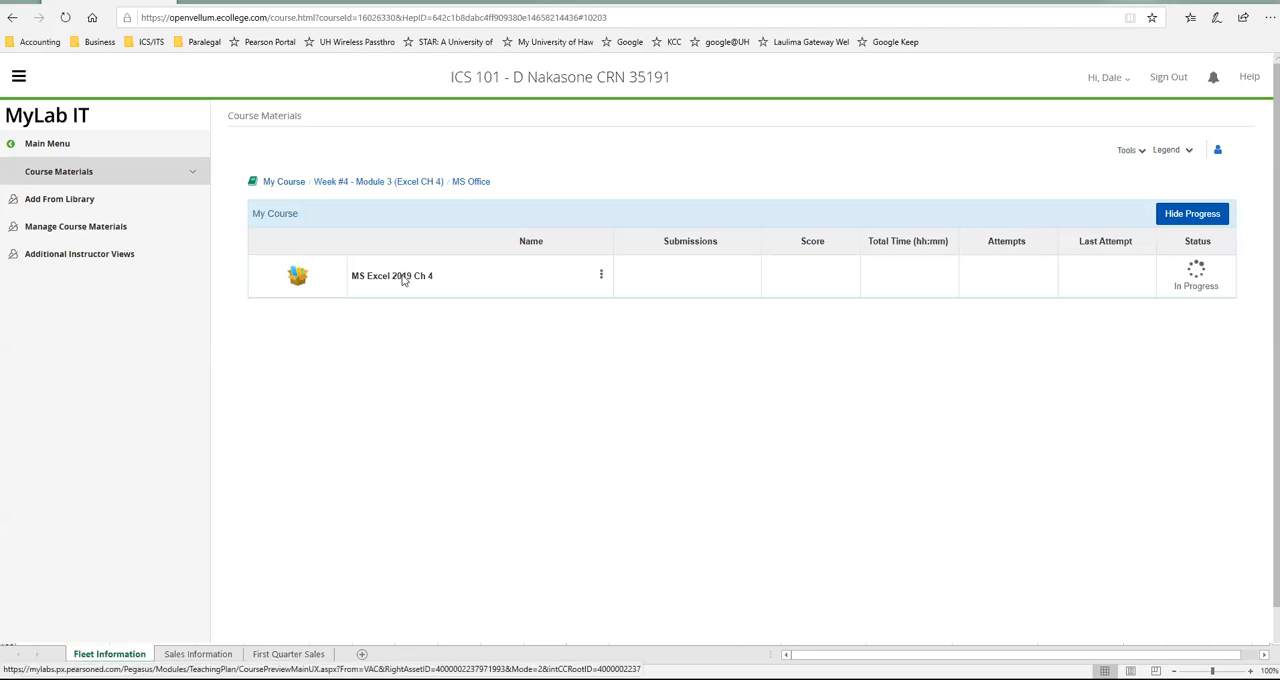
left_click(404, 280)
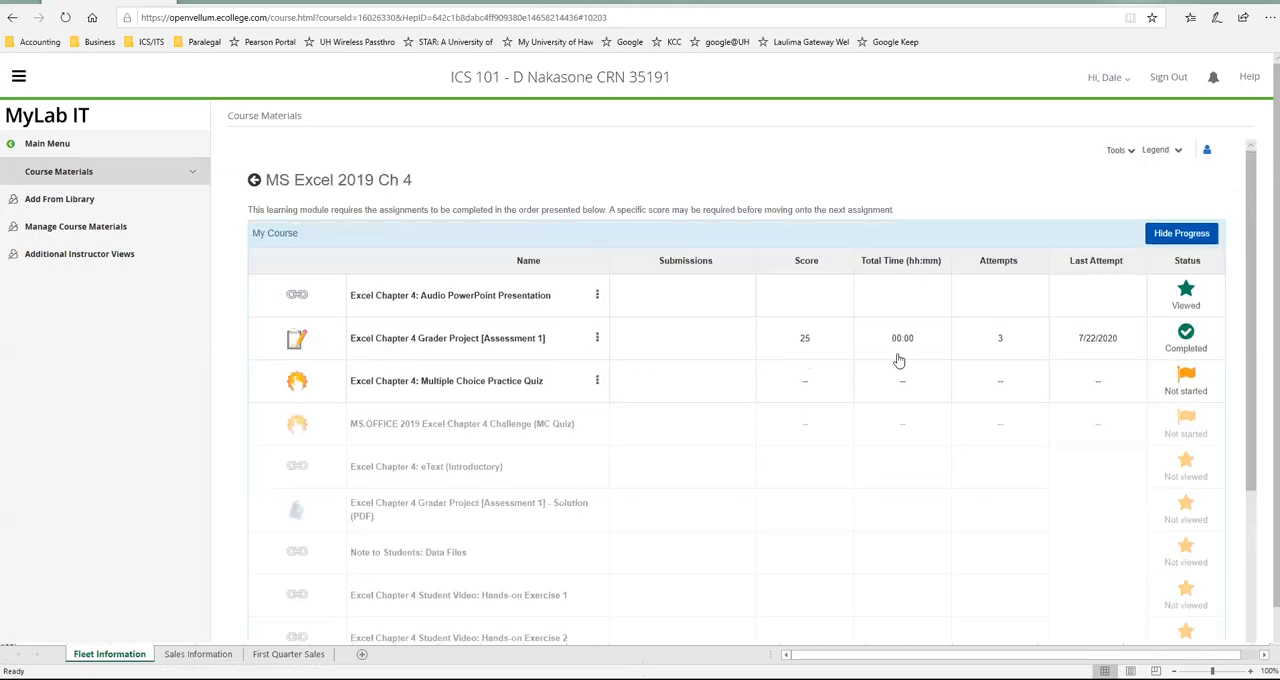
View the submissions for Excel Chapter 4 Grader Project [Assessment 1]
left_click(597, 338)
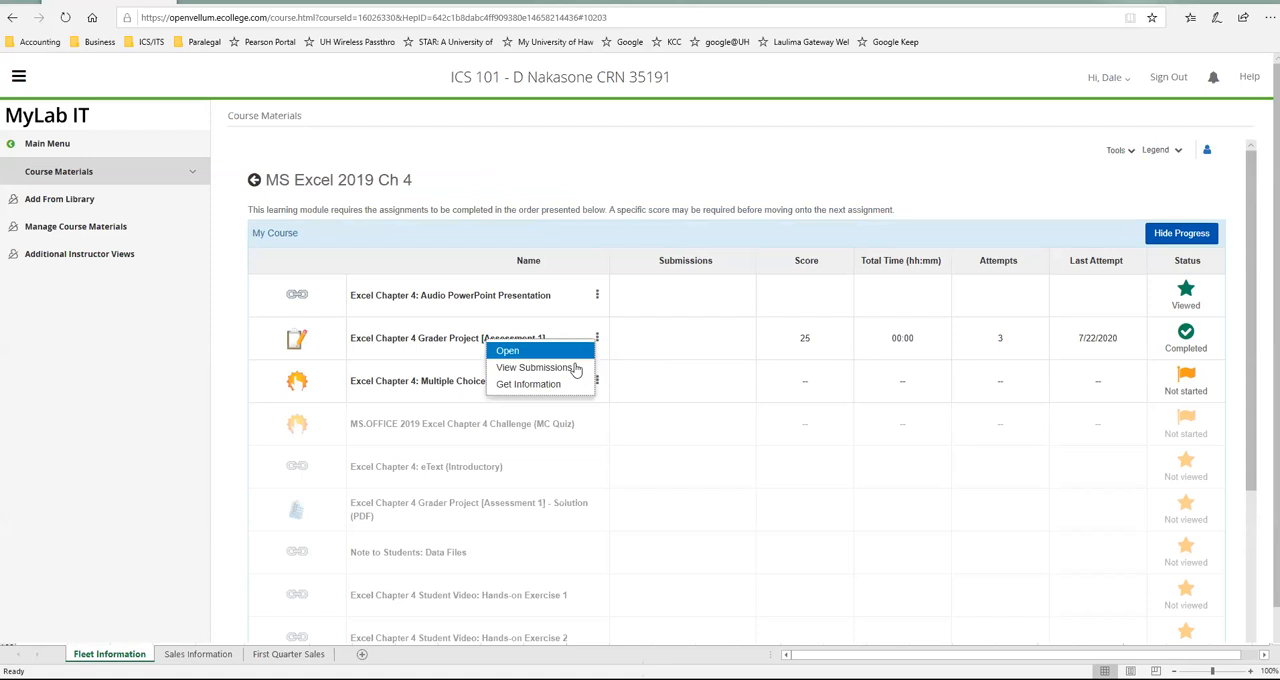
left_click(588, 370)
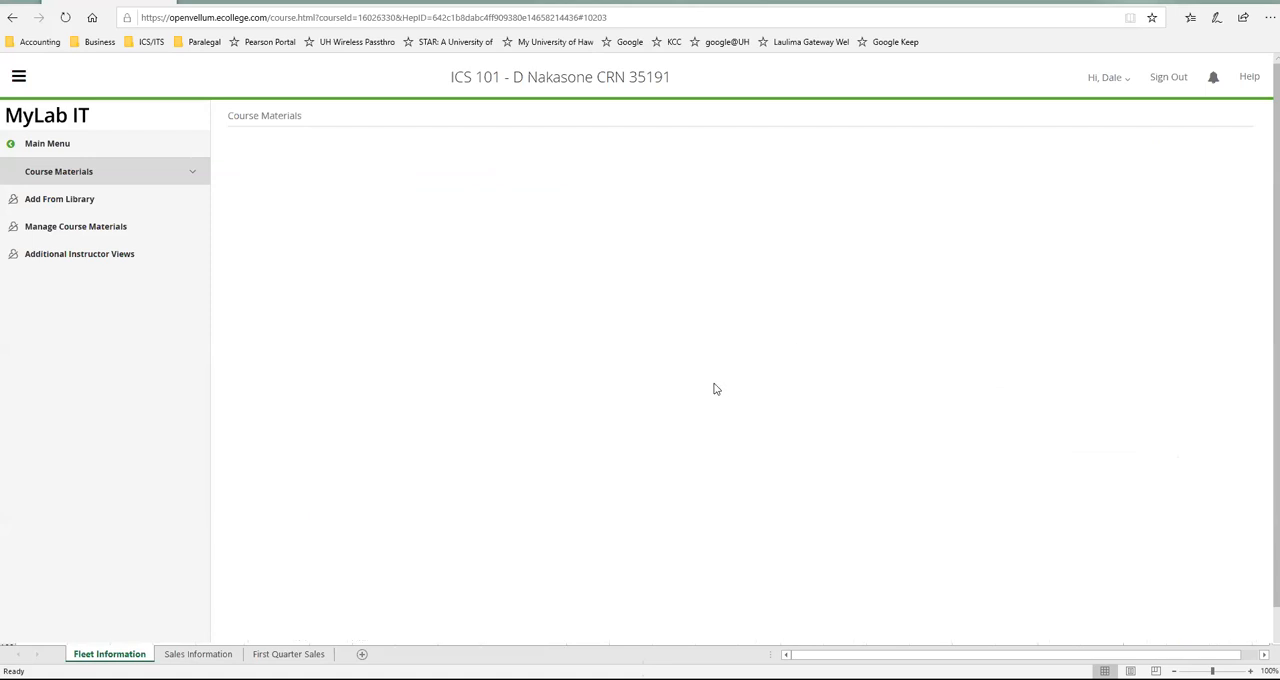